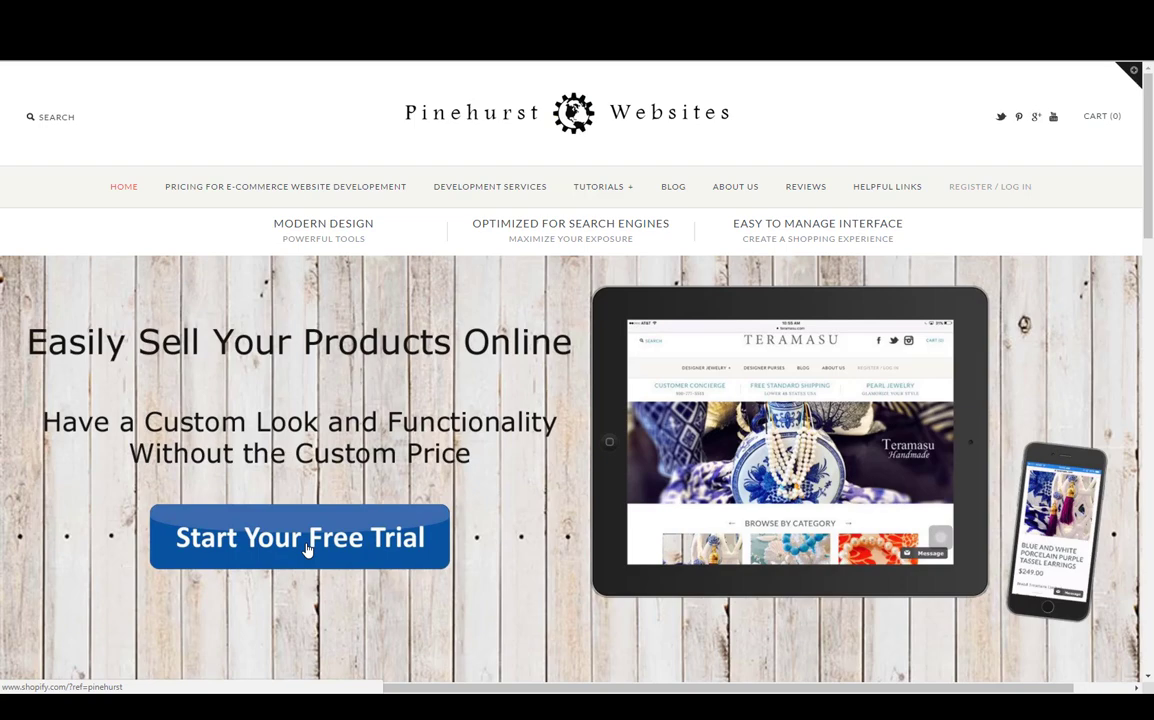
- Follow the Pinehurst Websites 'Start Your Free Trial' link to Shopify's ecommerce homepage
click(230, 543)
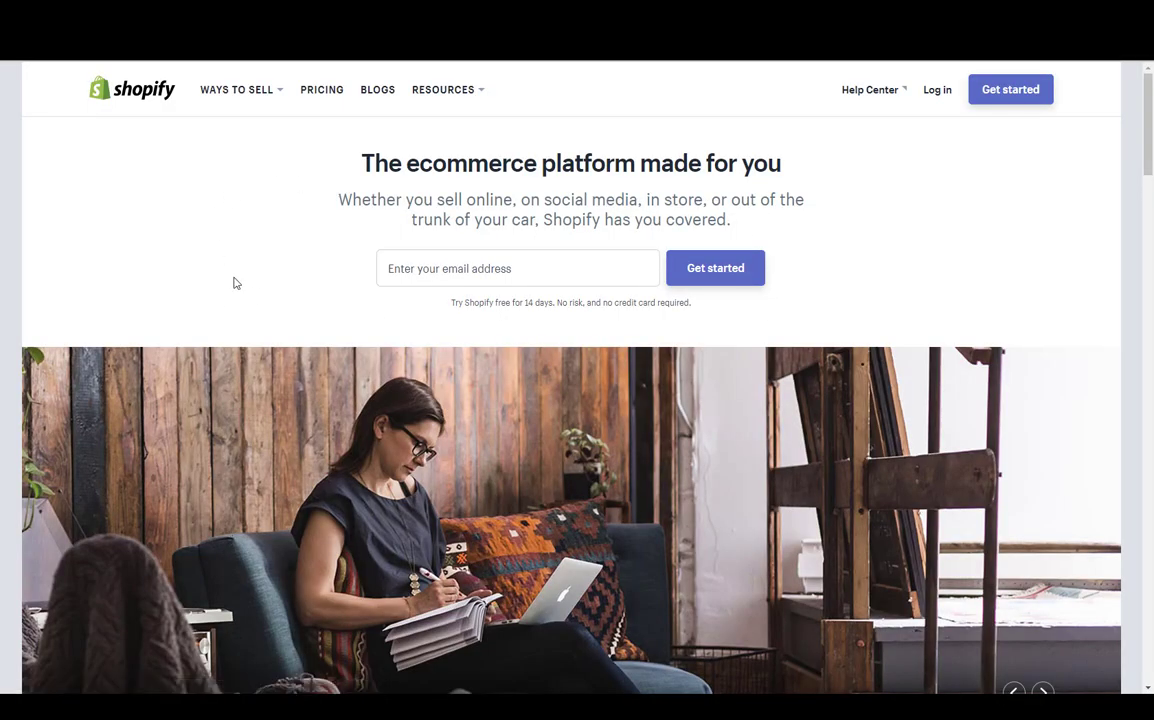
- Go back in the browser to the TERAMASU storefront's My Custom Collections page
key(alt+Left)
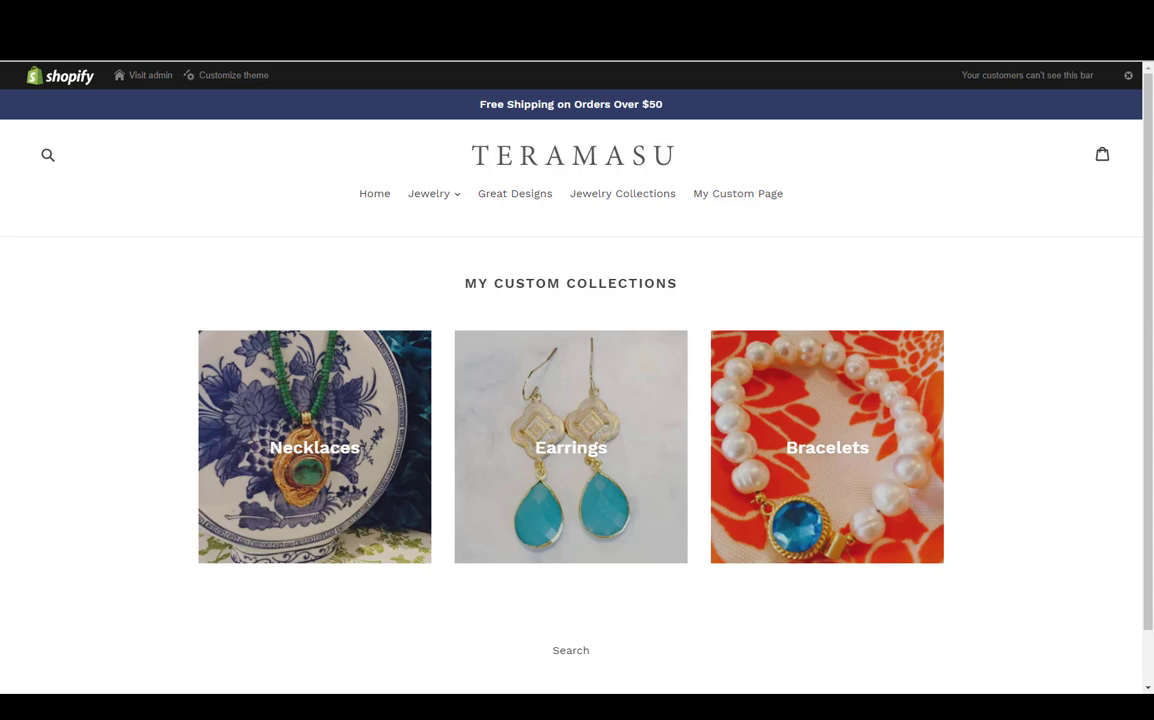
- Close the storefront tab to return to the admin Themes page listing Debut, Copy Of Debut and Minimal
key(ctrl+w)
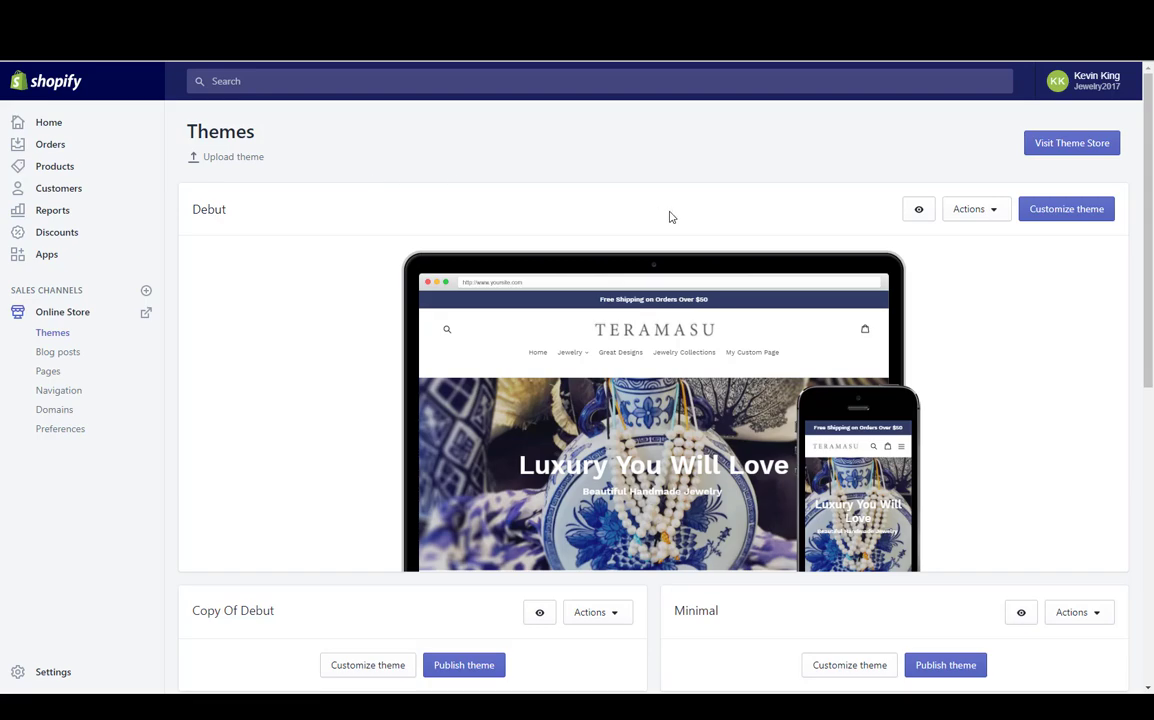
- Open the Debut theme editor and drag Luxury You Will Love below Our Boutique
click(1064, 208)
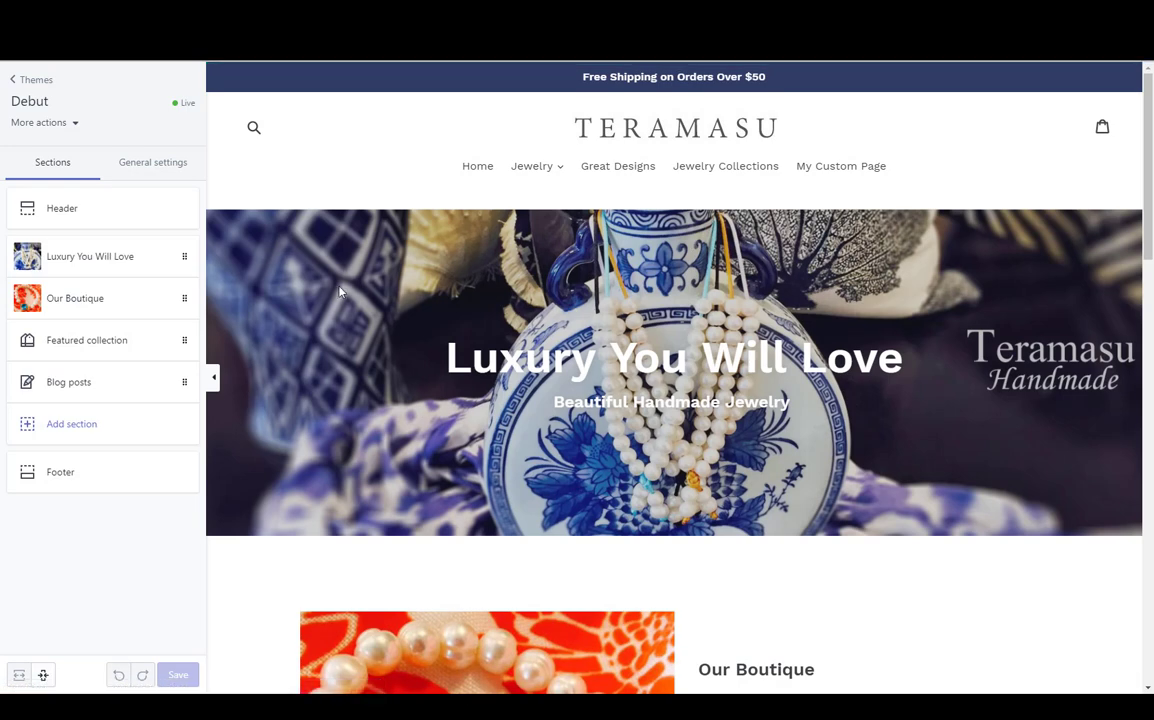
scroll(290, 345, down, 8)
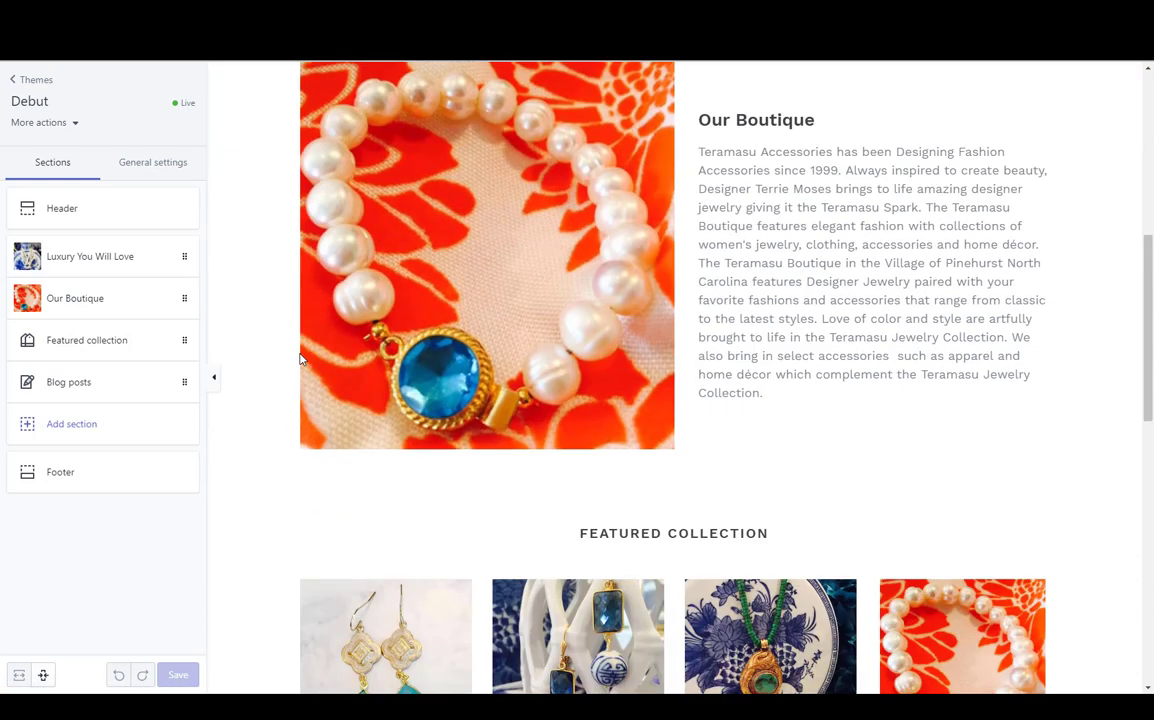
scroll(300, 358, down, 3)
scroll(299, 358, up, 10)
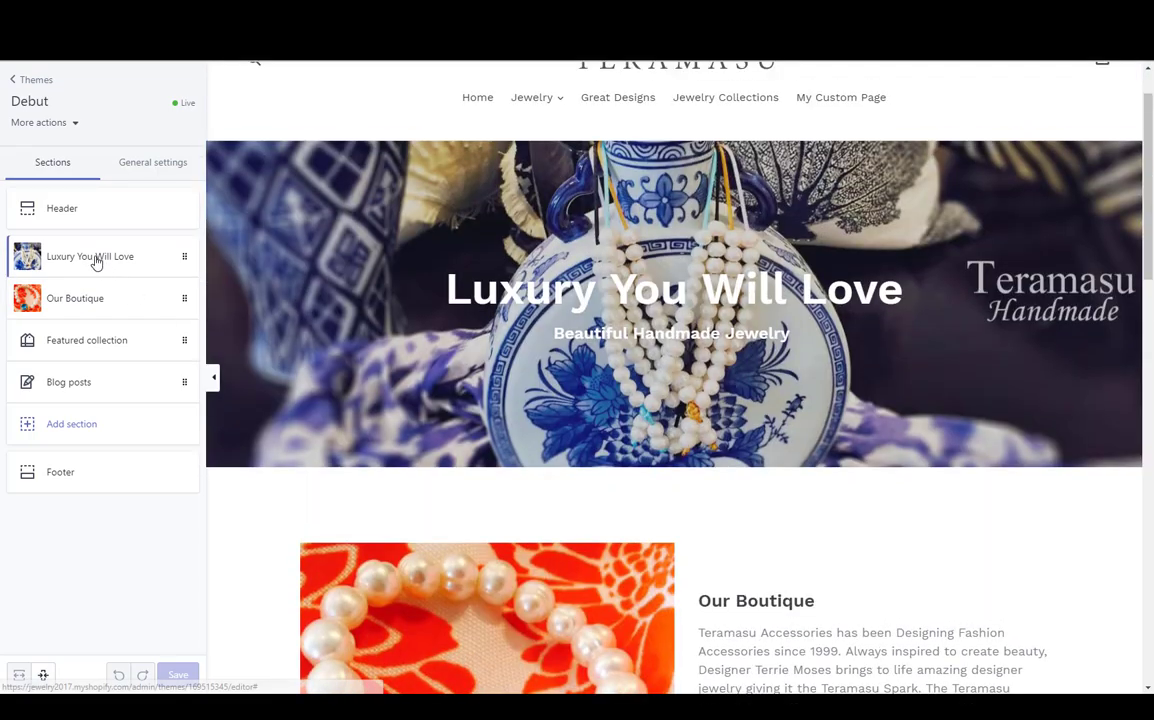
mouse_move(95, 260)
mouse_down()
mouse_move(99, 305)
mouse_move(96, 256)
mouse_up()
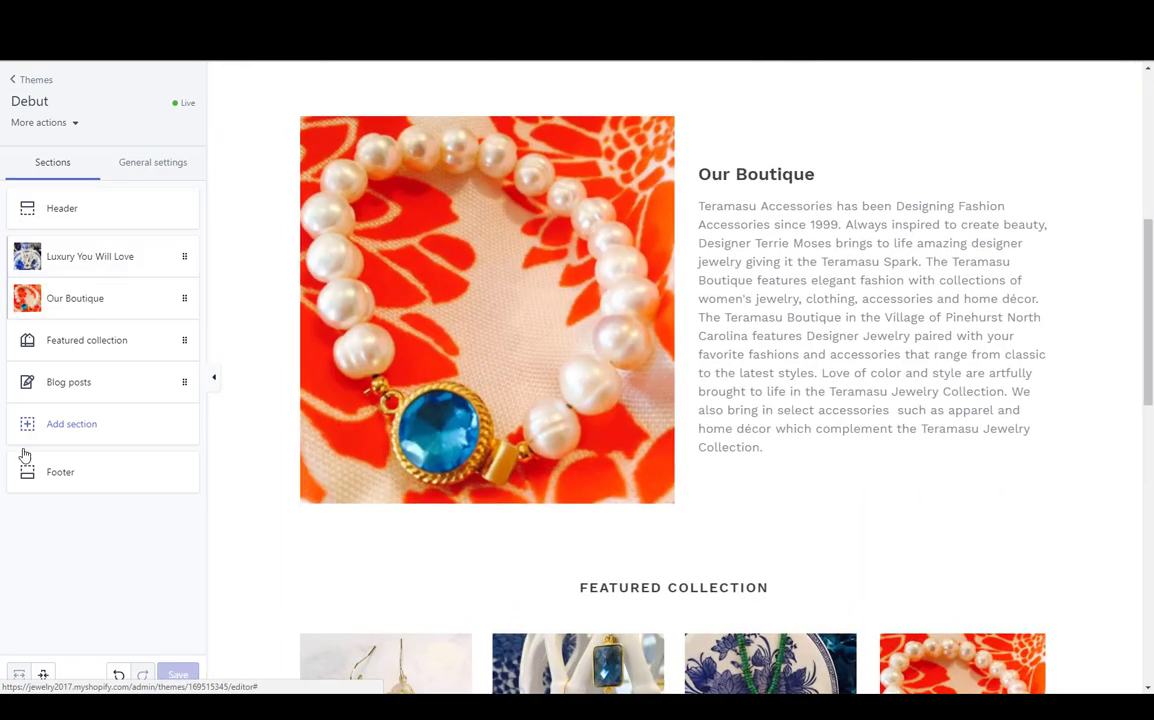
- Browse the Add section options, then preview My Custom Page from the navigation bar
click(56, 430)
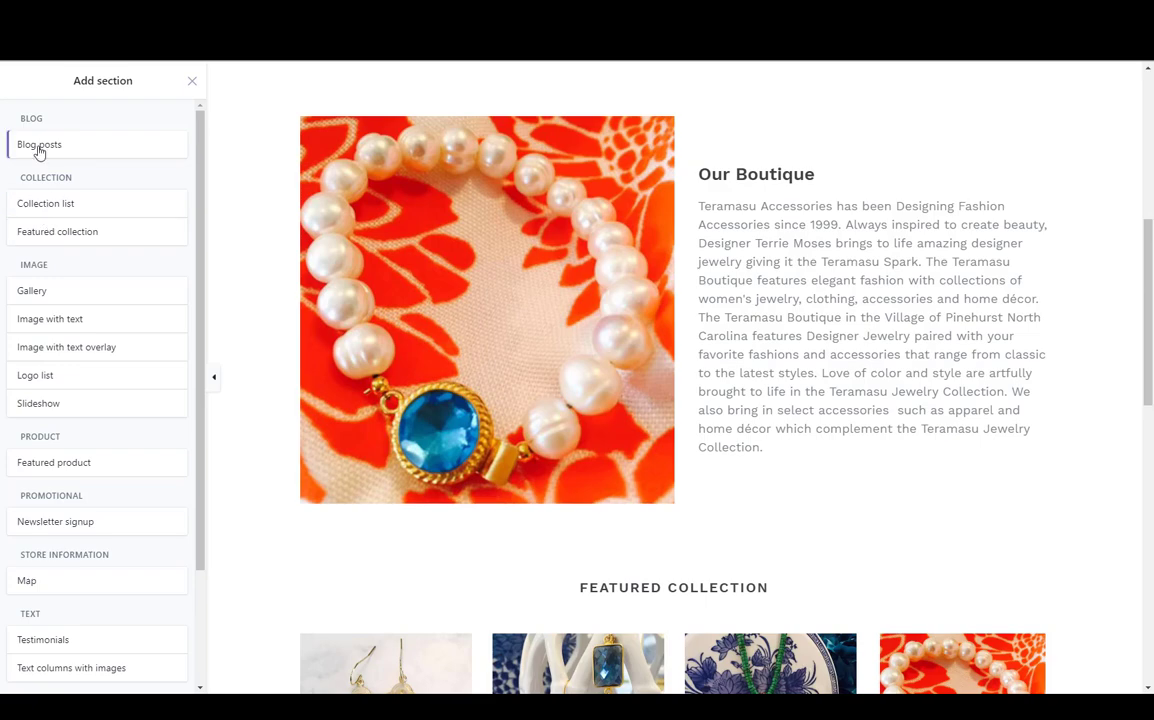
scroll(103, 413, down, 2)
scroll(103, 413, up, 2)
scroll(33, 325, down, 2)
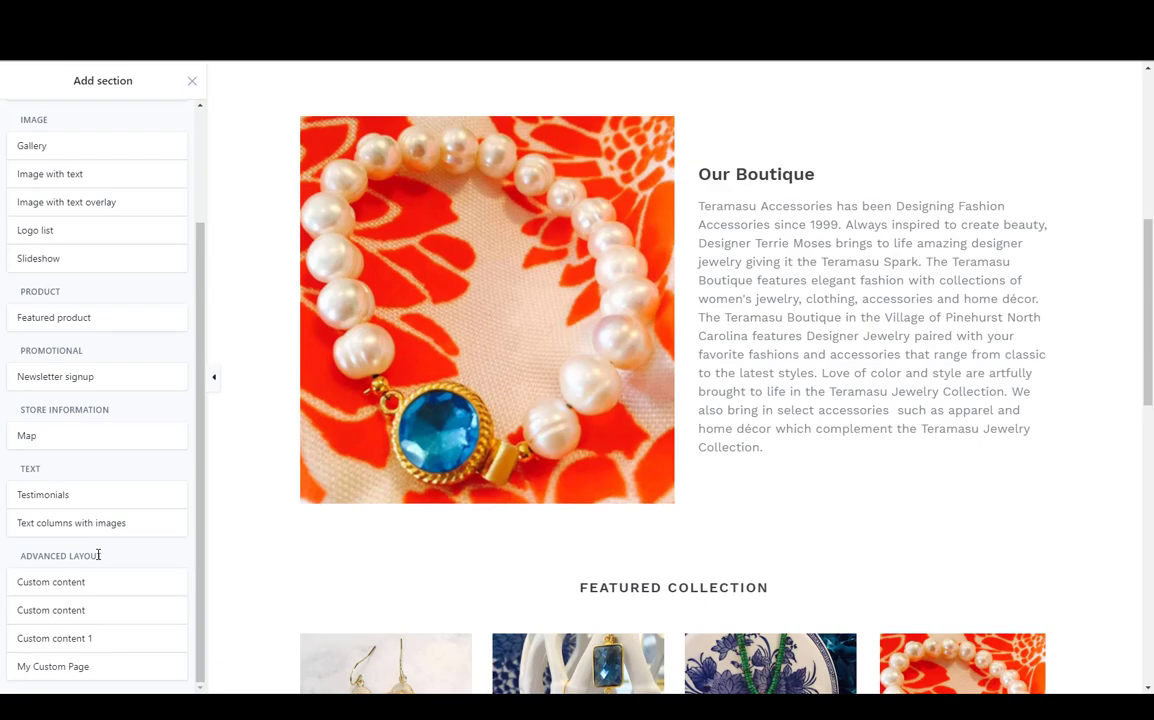
scroll(98, 555, up, 3)
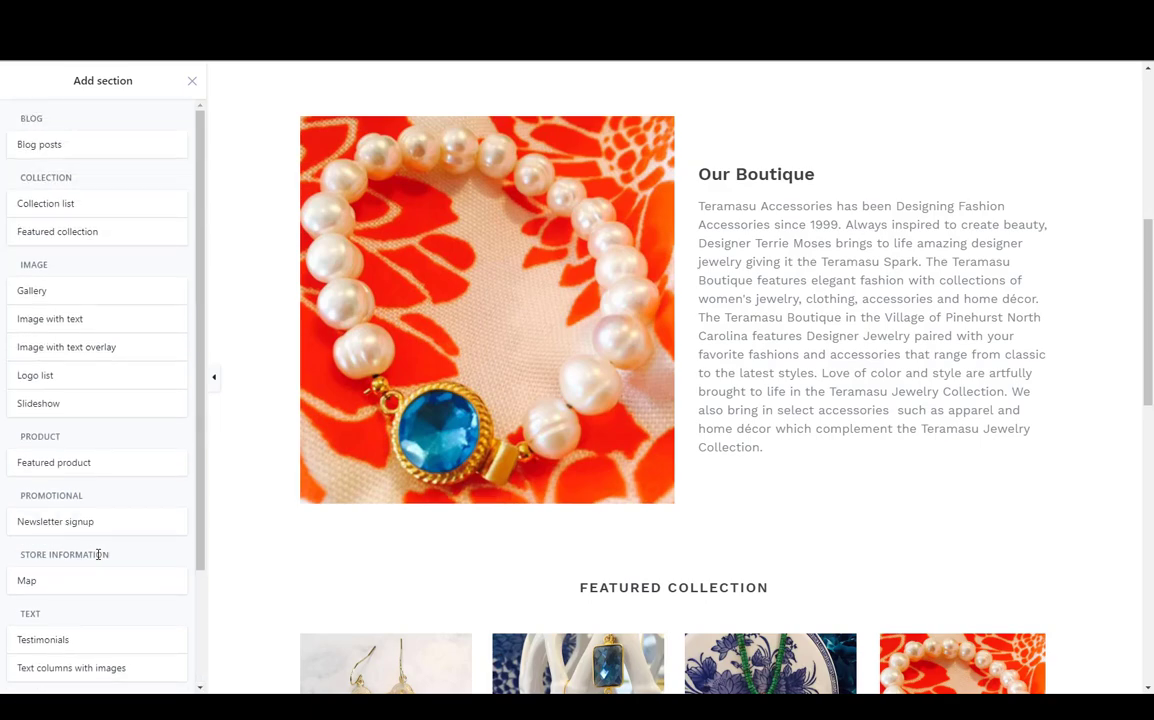
scroll(295, 444, up, 5)
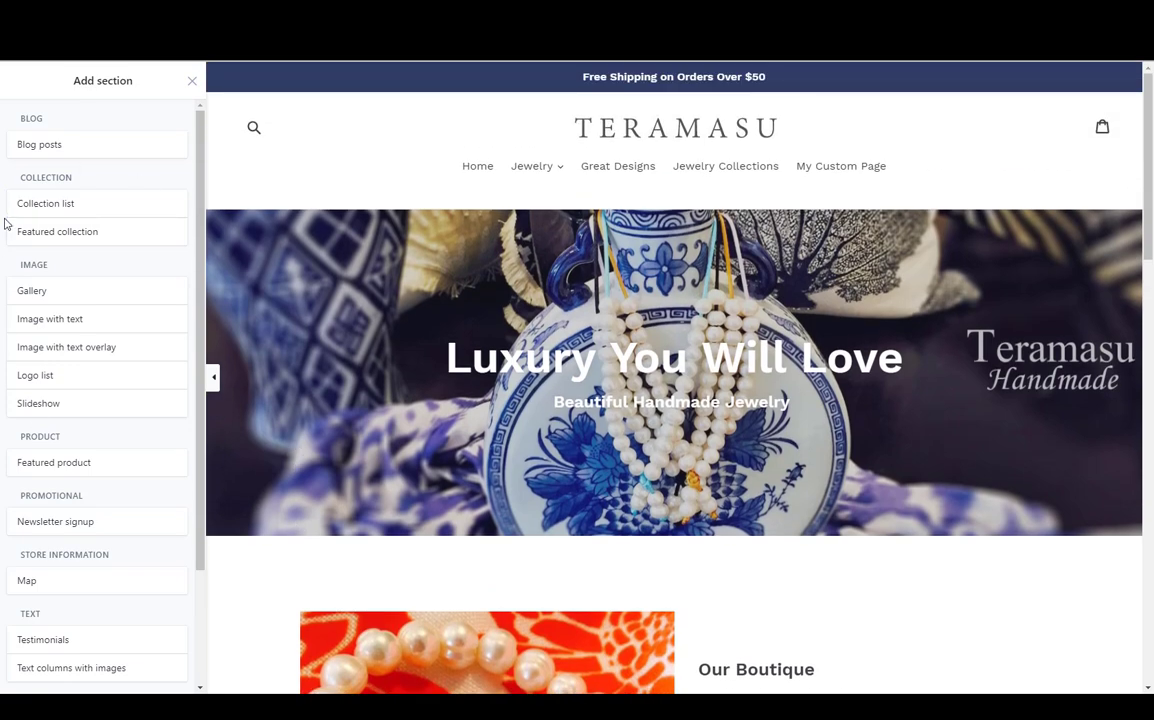
click(819, 176)
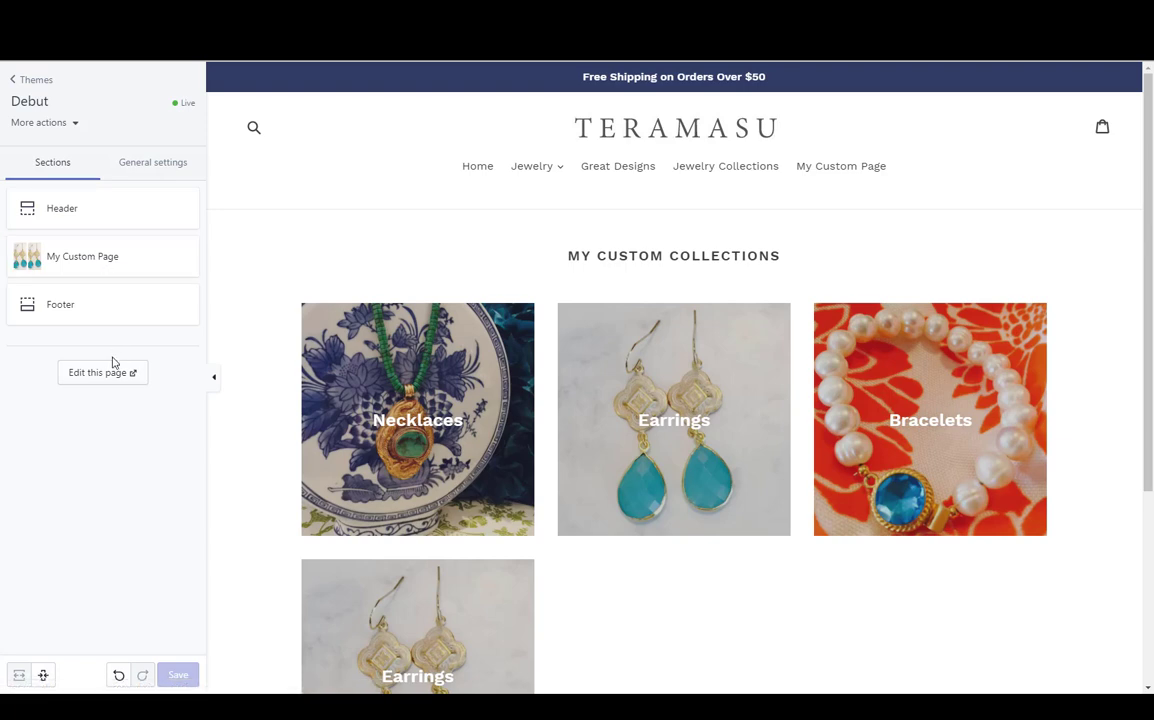
- In the My Custom Page section, reorder Earrings and add a collection tile showing Jewelry
click(77, 262)
mouse_move(87, 295)
mouse_down()
mouse_move(87, 333)
mouse_move(90, 290)
mouse_up()
click(67, 413)
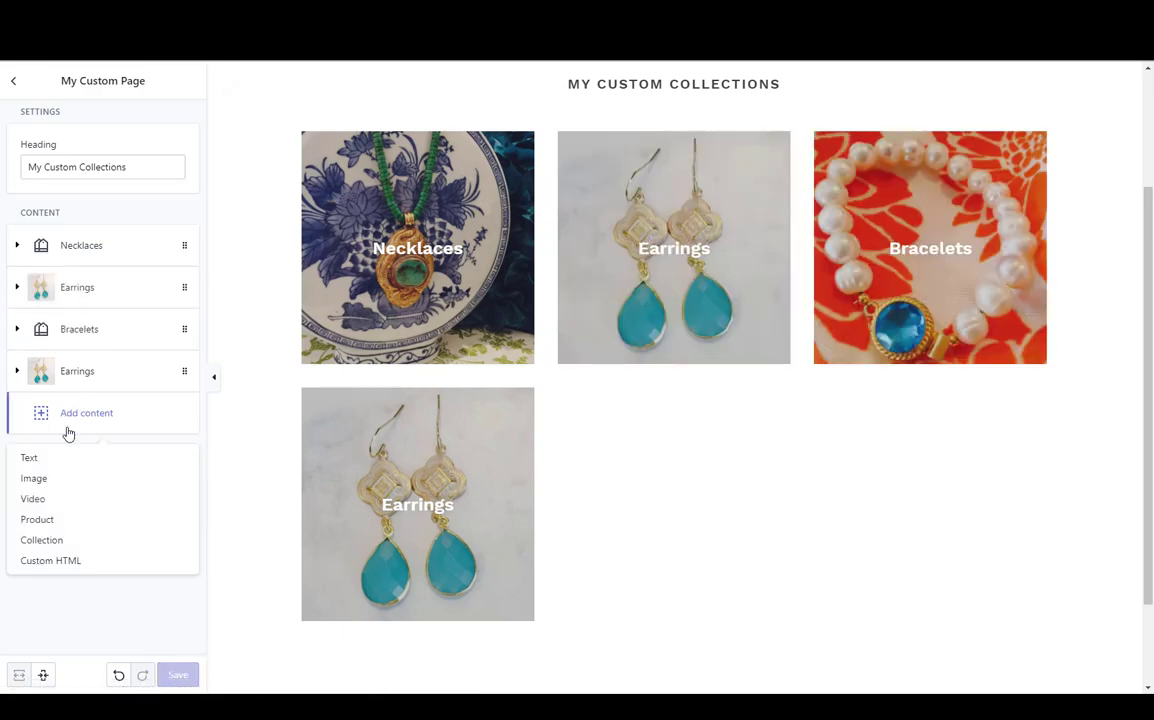
click(42, 541)
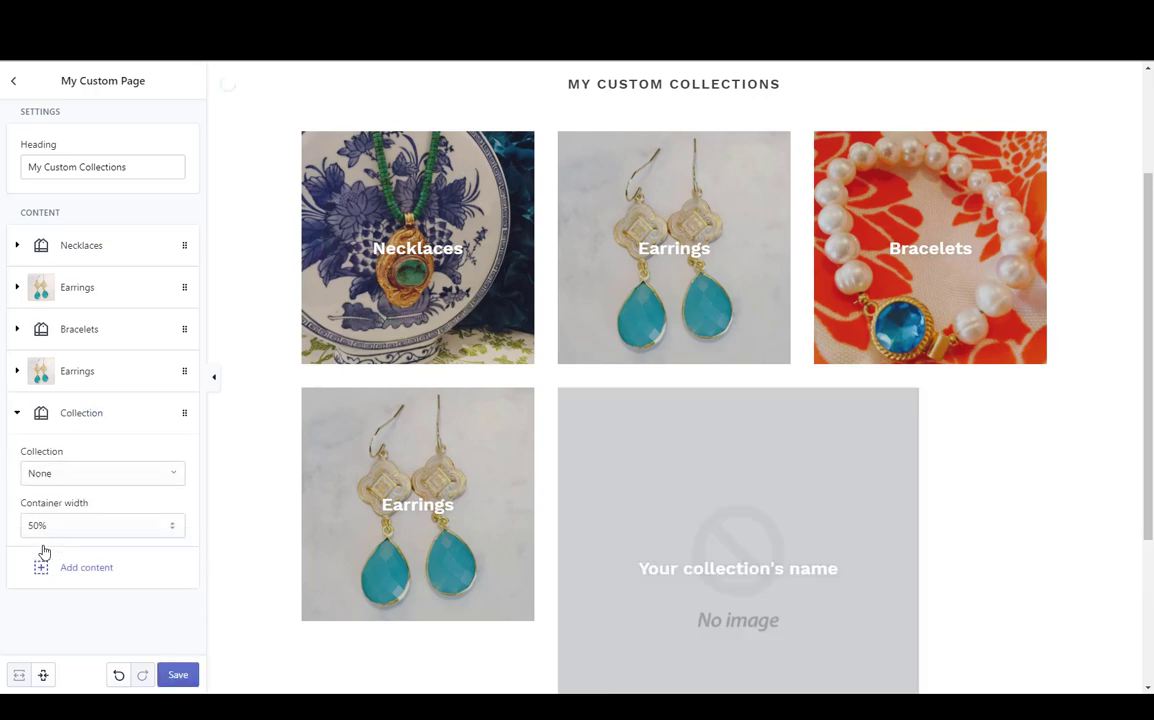
click(92, 486)
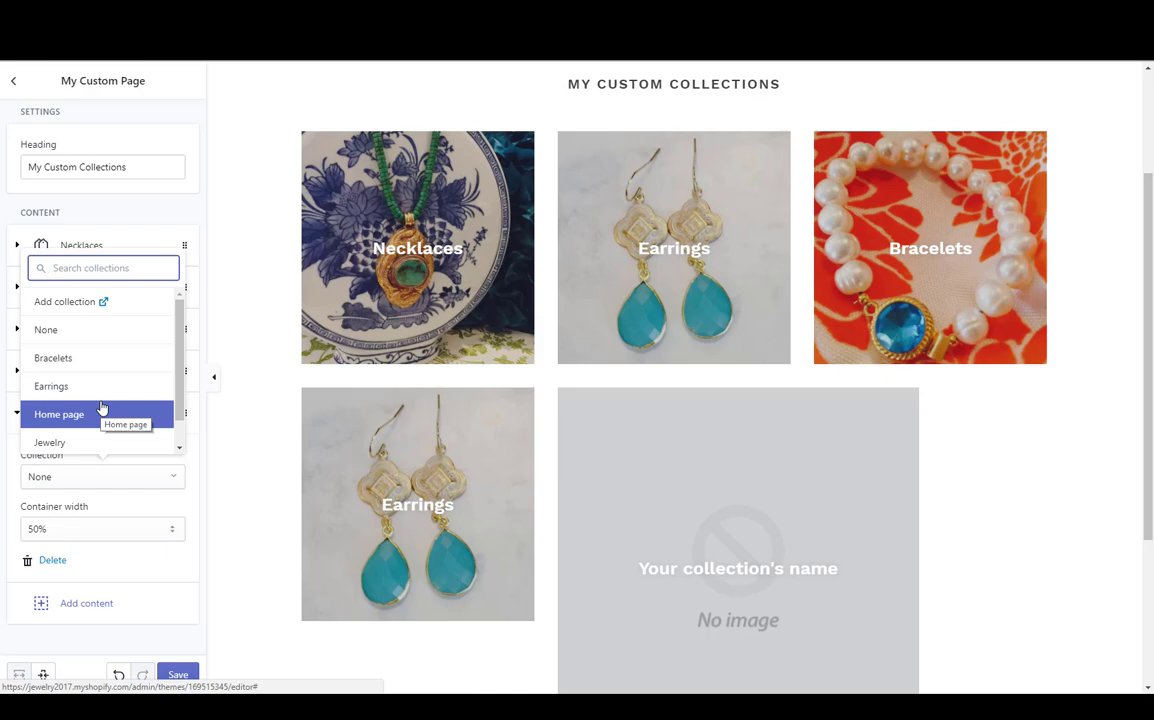
click(92, 443)
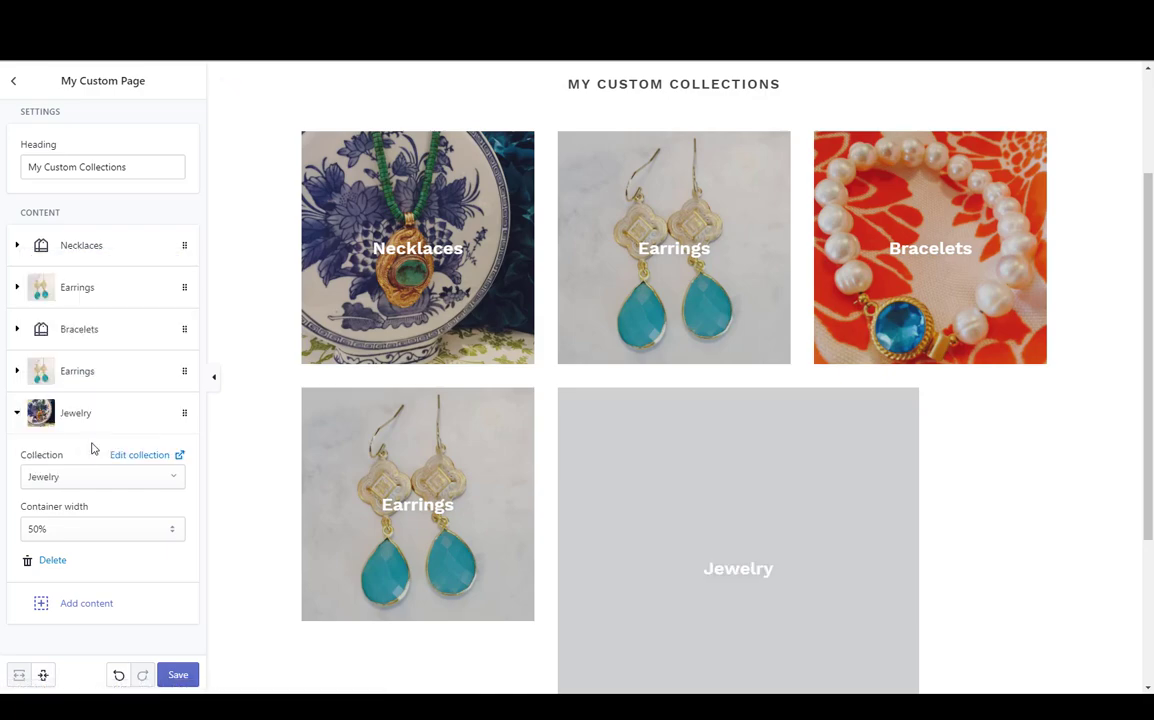
- Give the Jewelry tile 33% container width, save, and drag the second Earrings tile above Bracelets
click(103, 529)
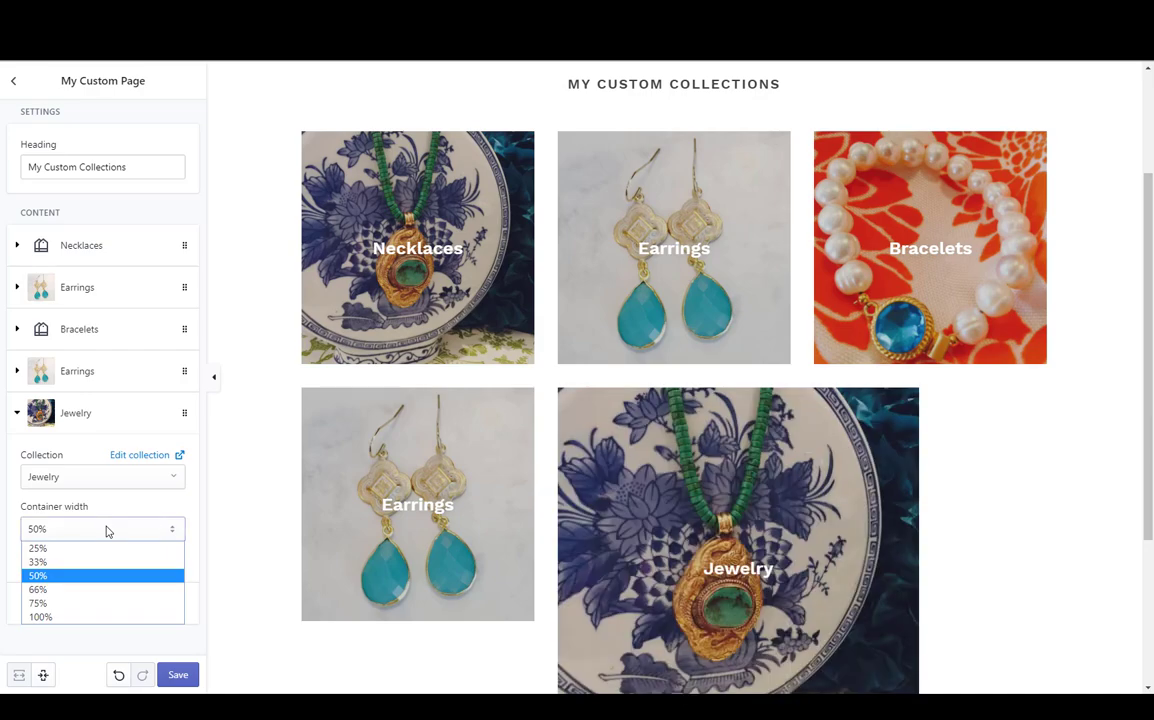
click(101, 564)
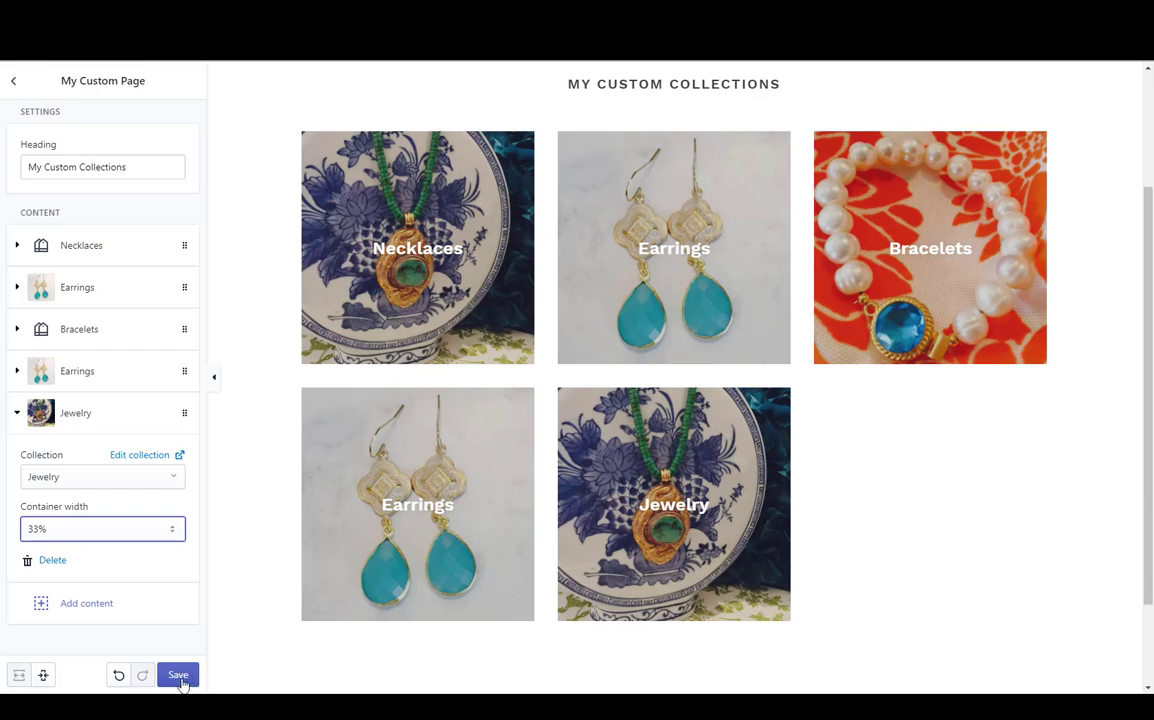
click(179, 677)
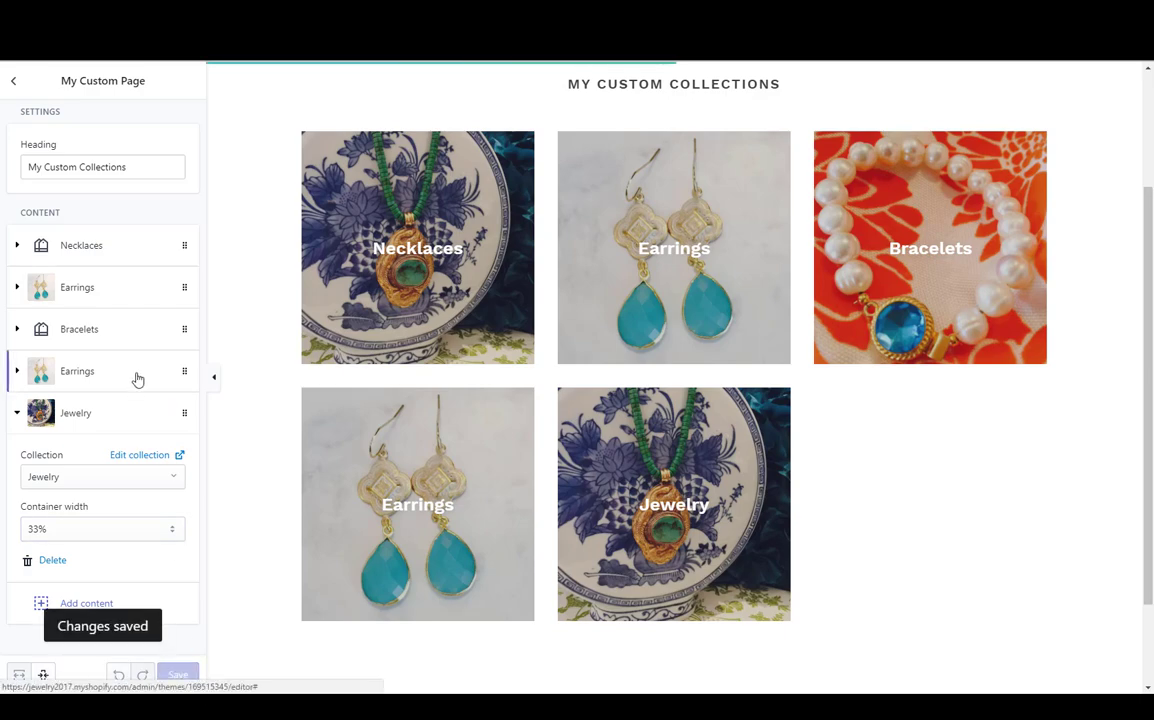
drag(140, 373, 141, 322)
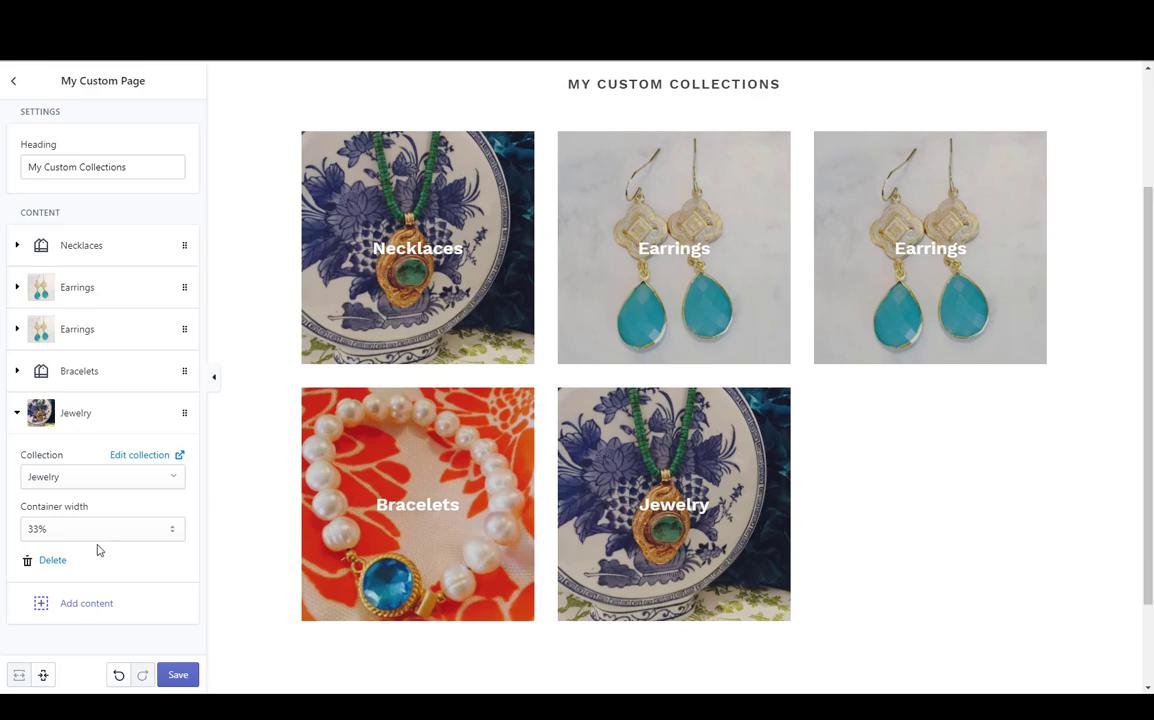
click(76, 608)
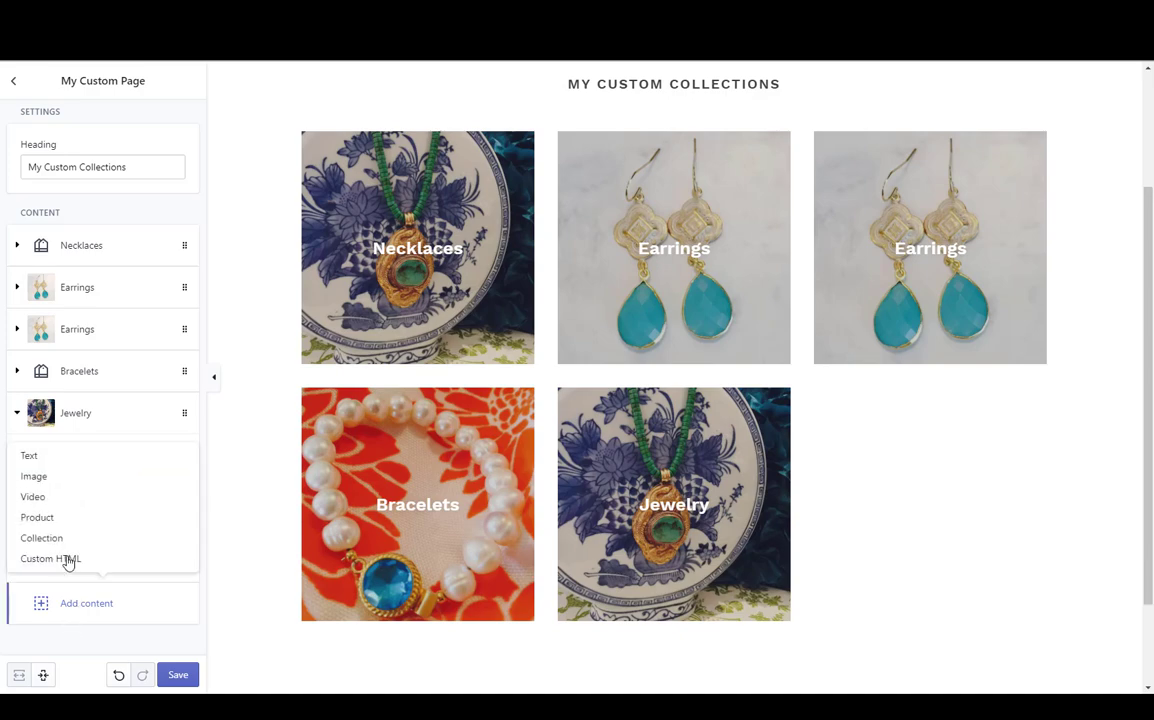
click(64, 487)
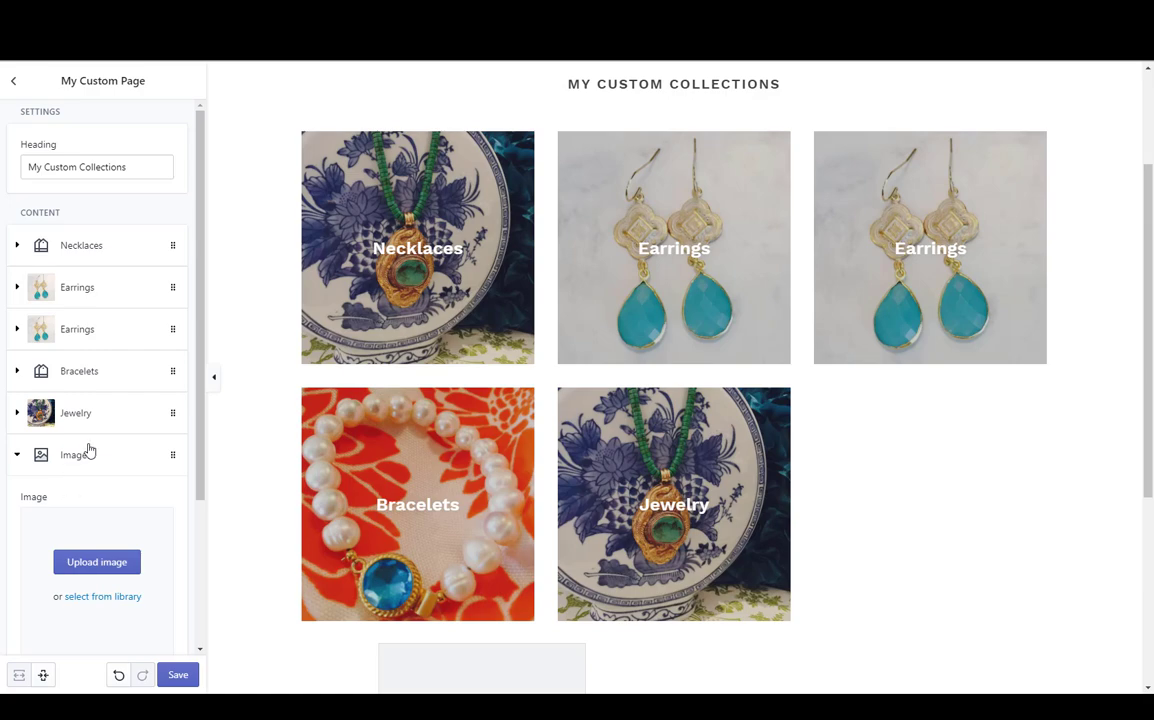
click(90, 470)
click(89, 470)
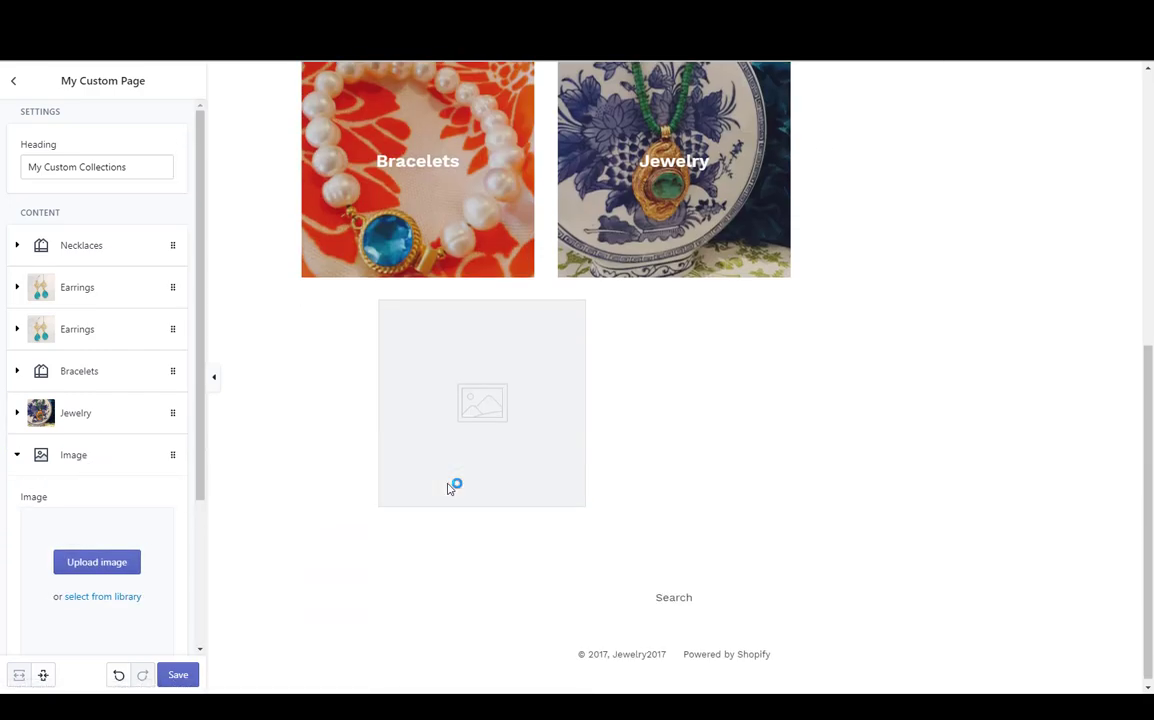
scroll(95, 566, down, 2)
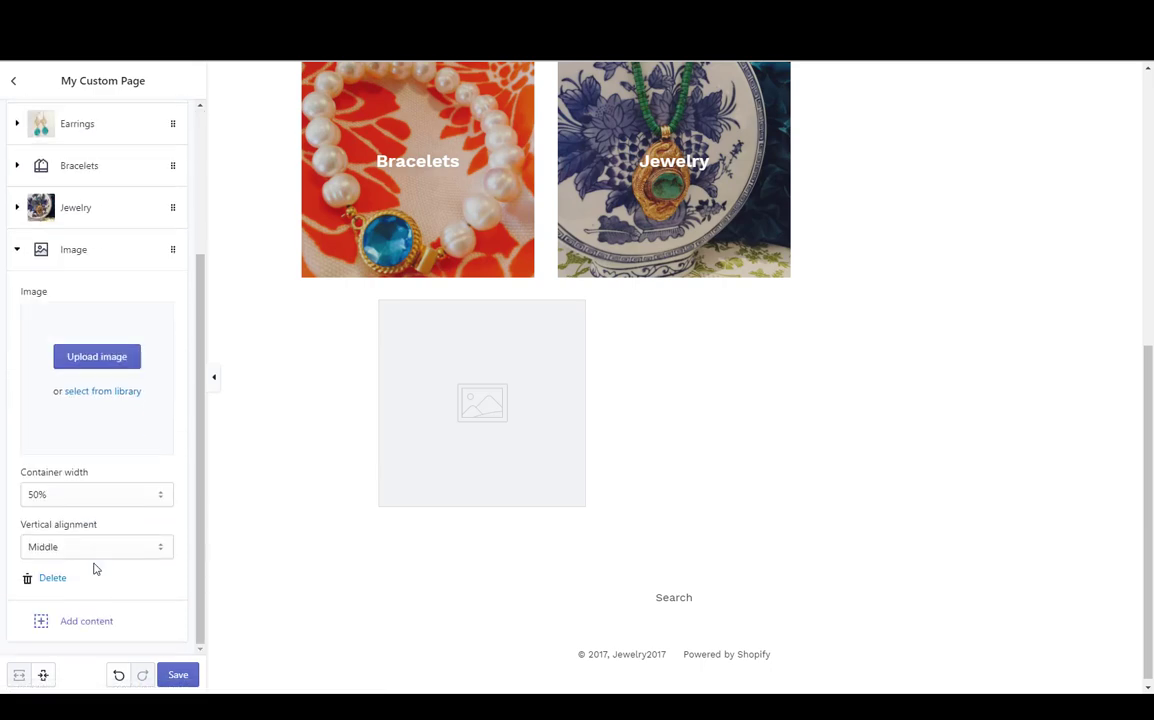
click(104, 369)
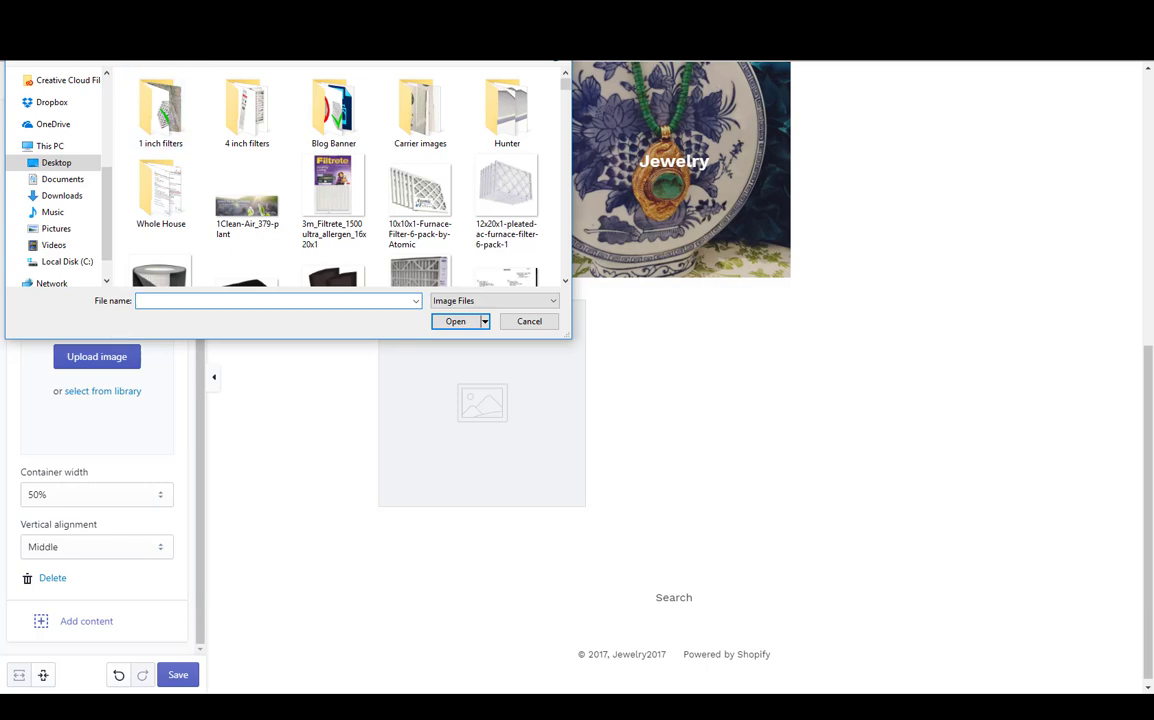
double_click(421, 190)
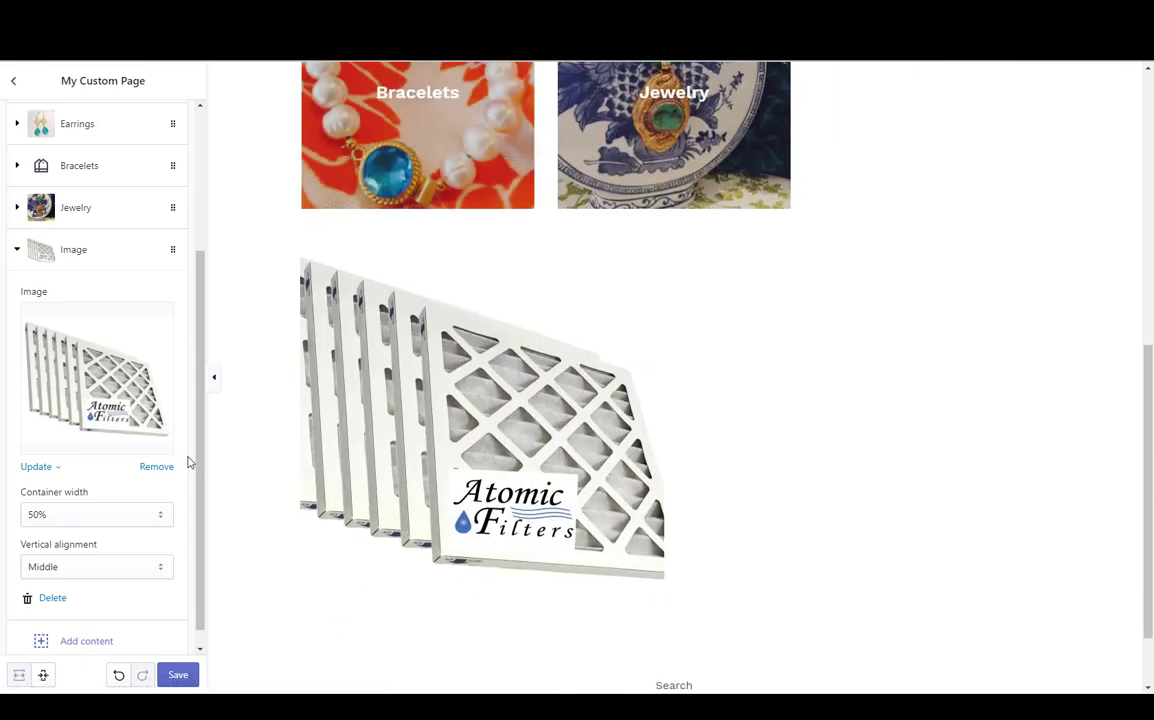
click(50, 599)
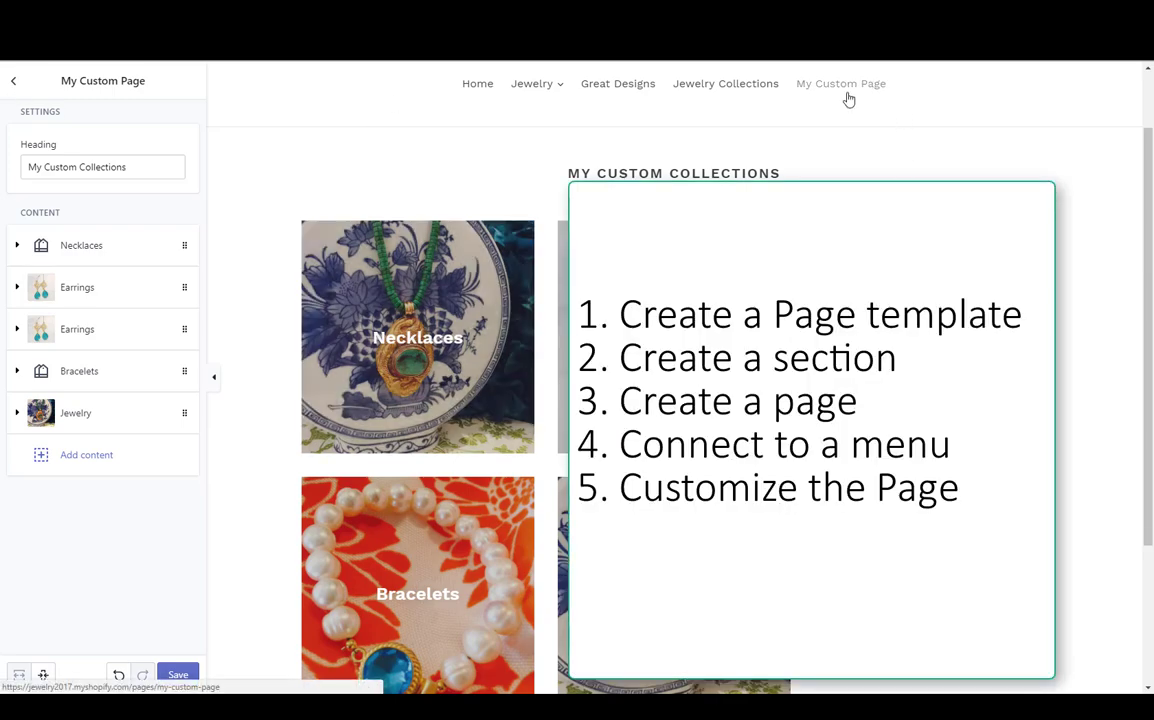
- Leave the theme editor without saving and return to the admin Themes list
click(14, 82)
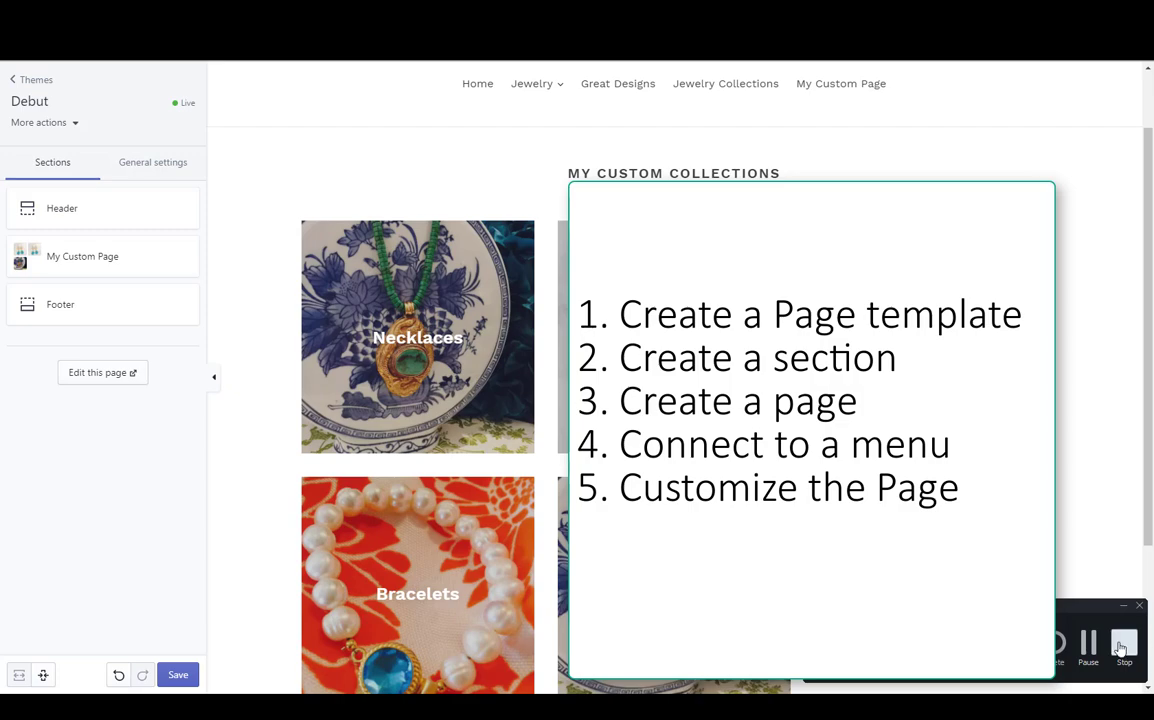
click(24, 86)
click(630, 112)
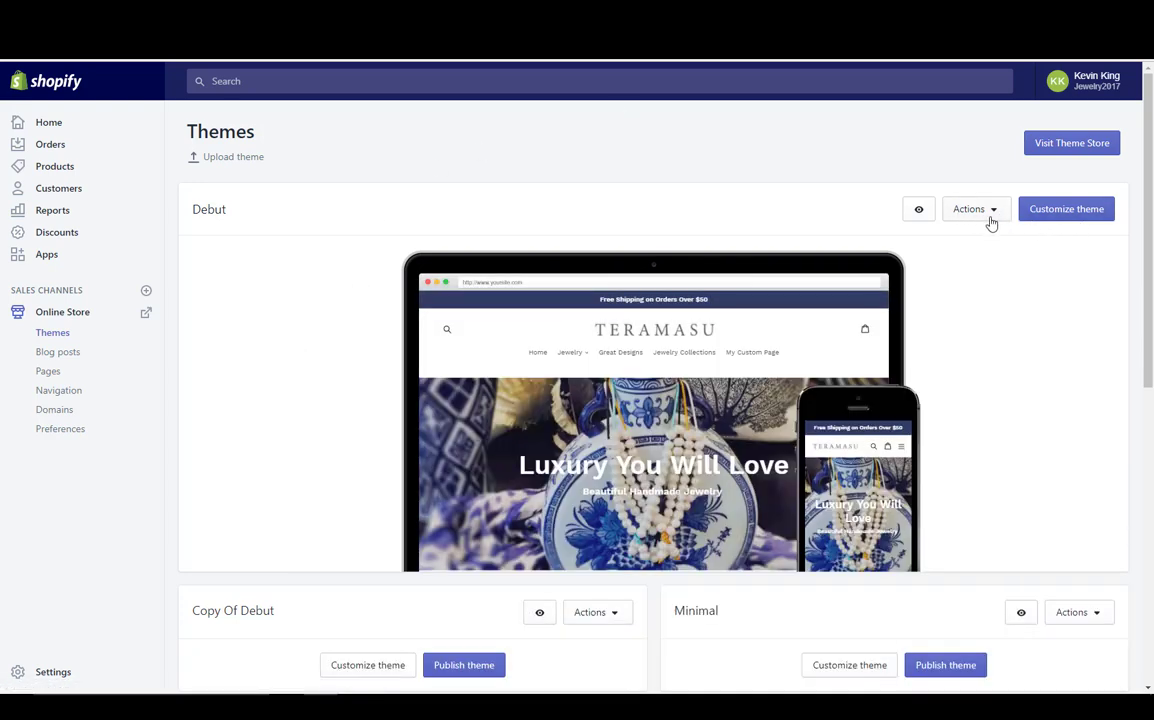
- Open the Debut theme's code editor and begin adding a new template
click(990, 222)
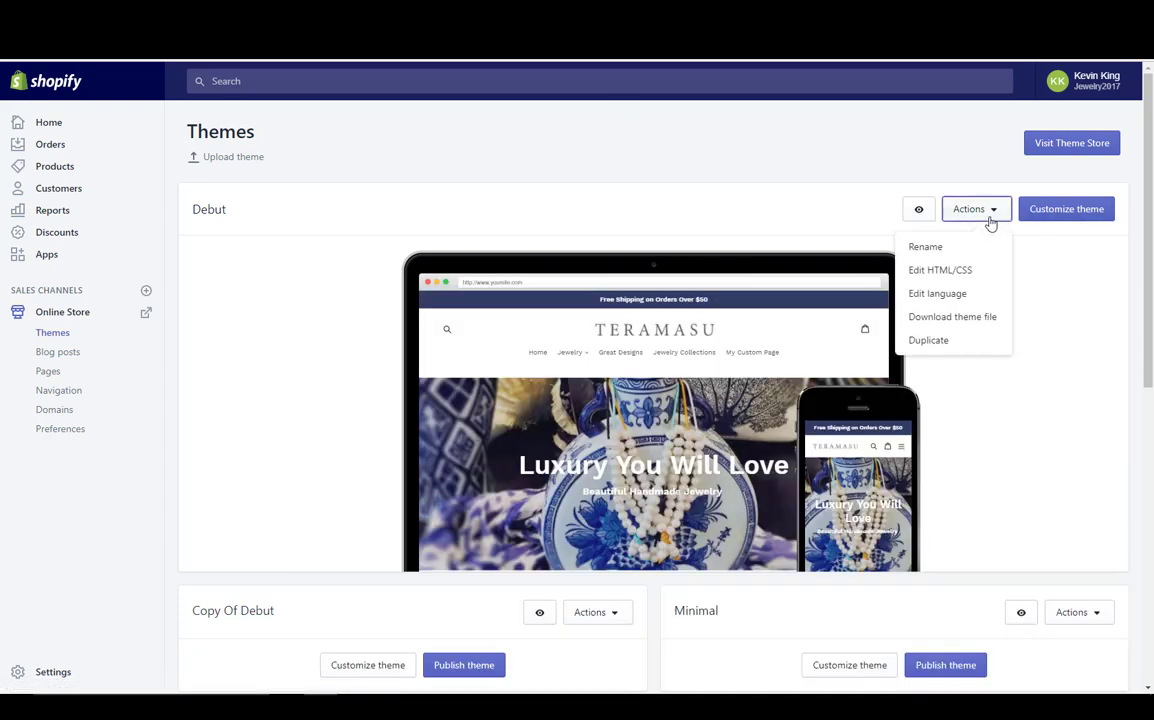
click(951, 278)
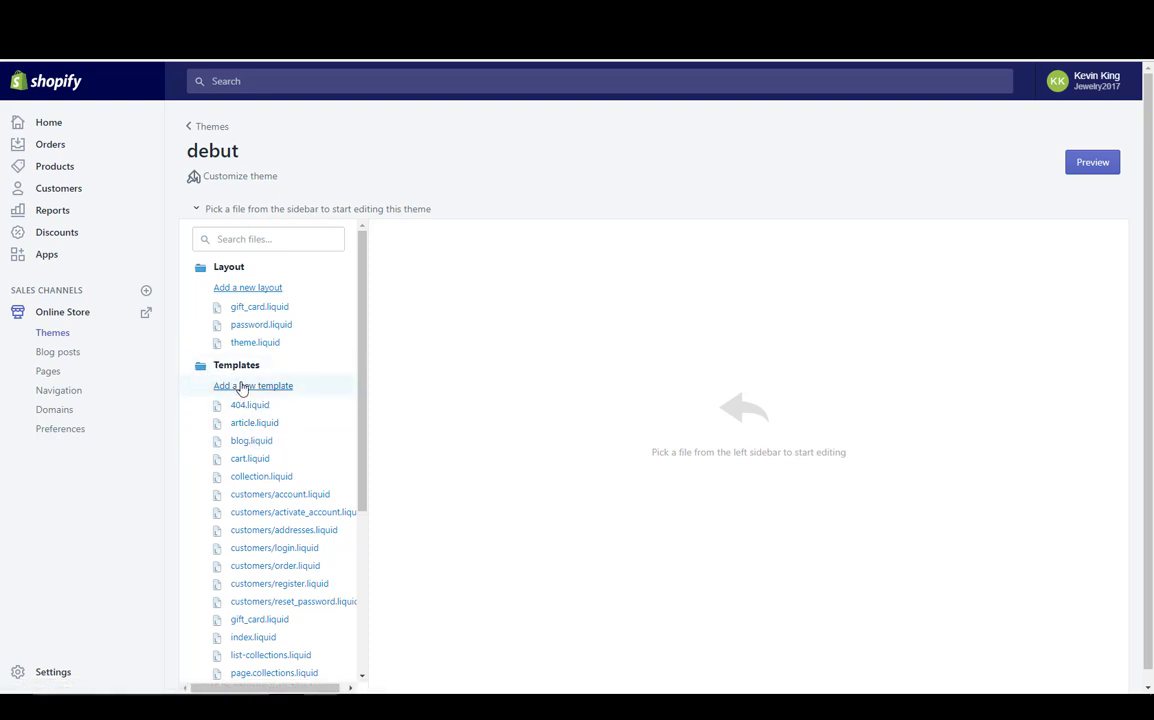
click(241, 388)
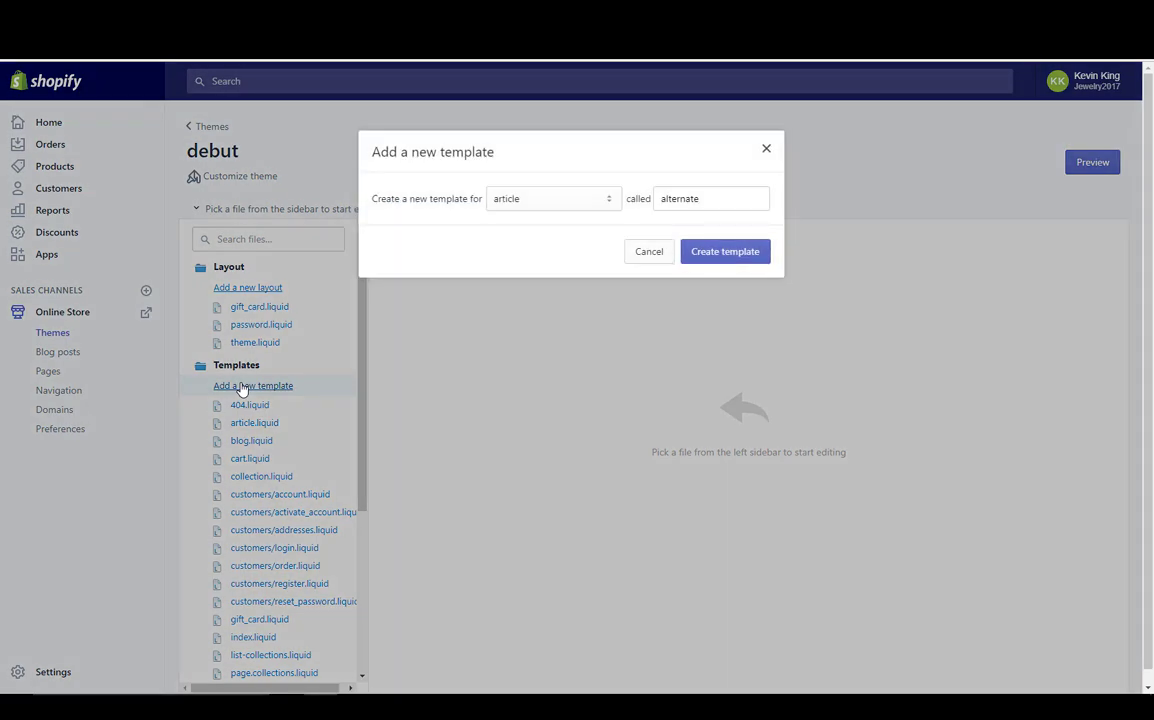
- Create a page template named my-custom-collections
click(552, 205)
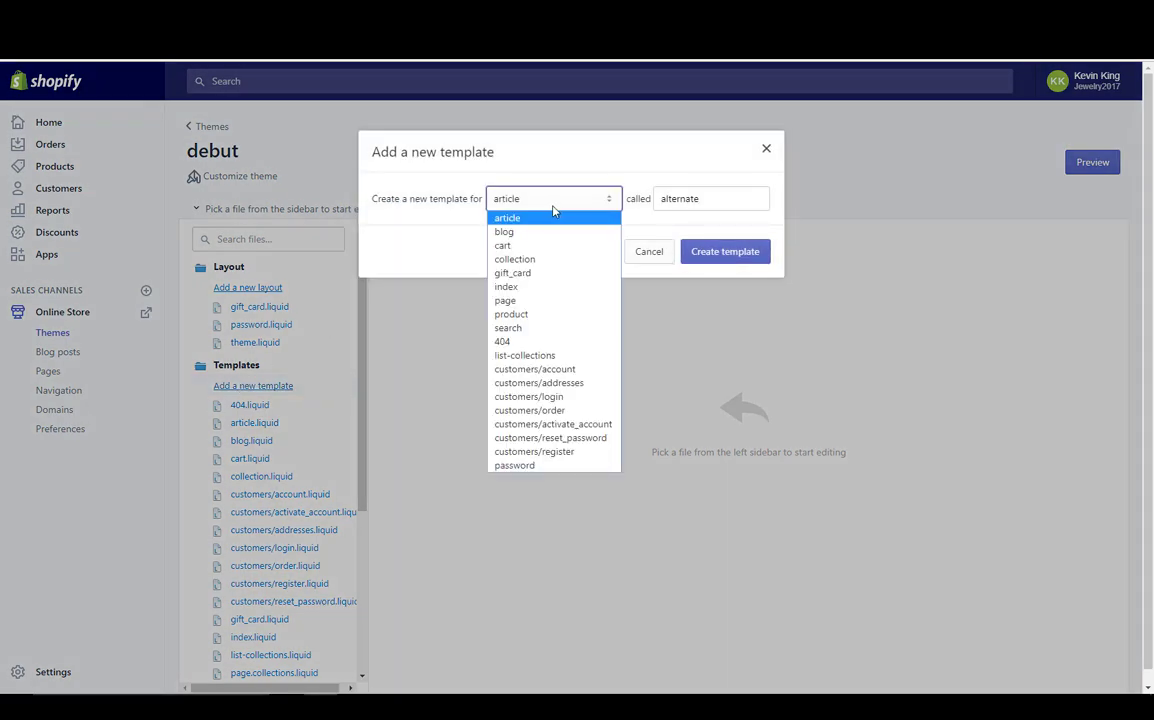
click(540, 301)
drag(731, 197, 565, 153)
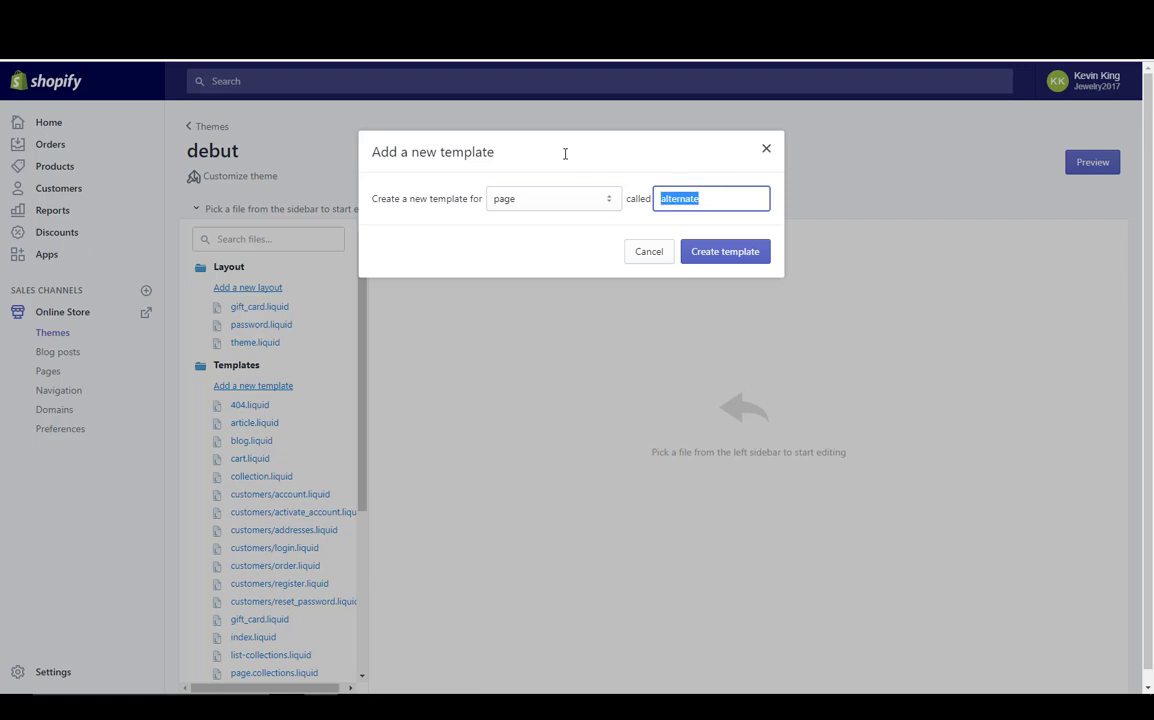
text(my)
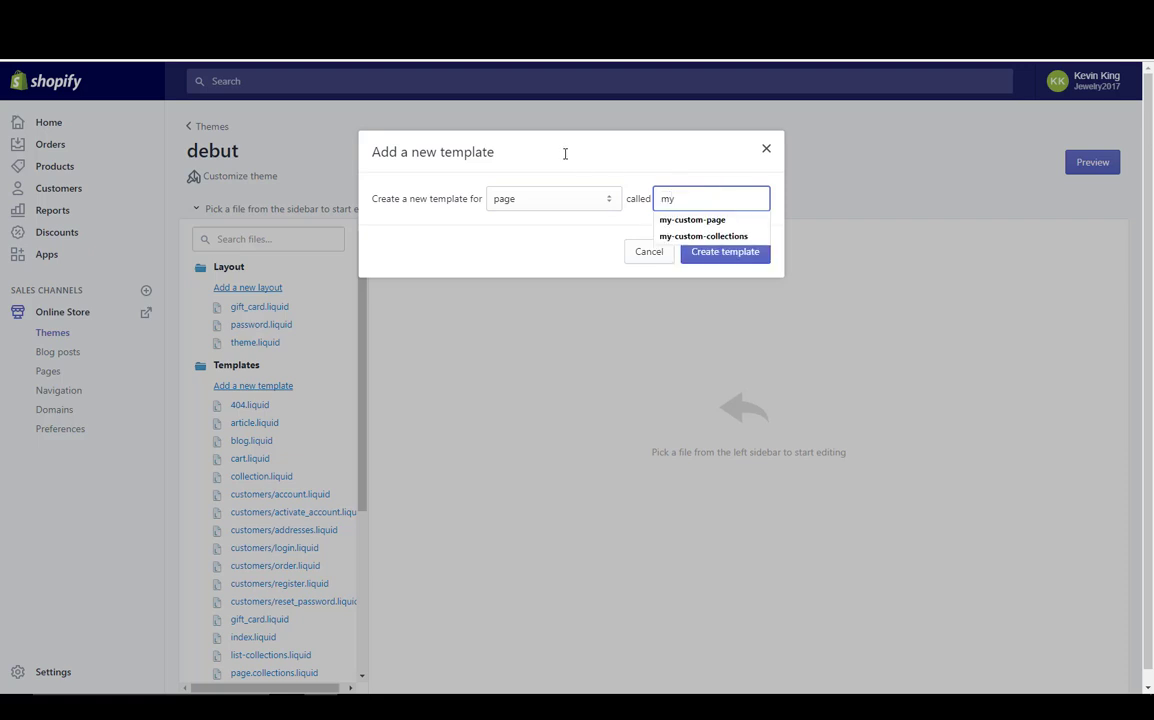
key(Down)
key(Down)
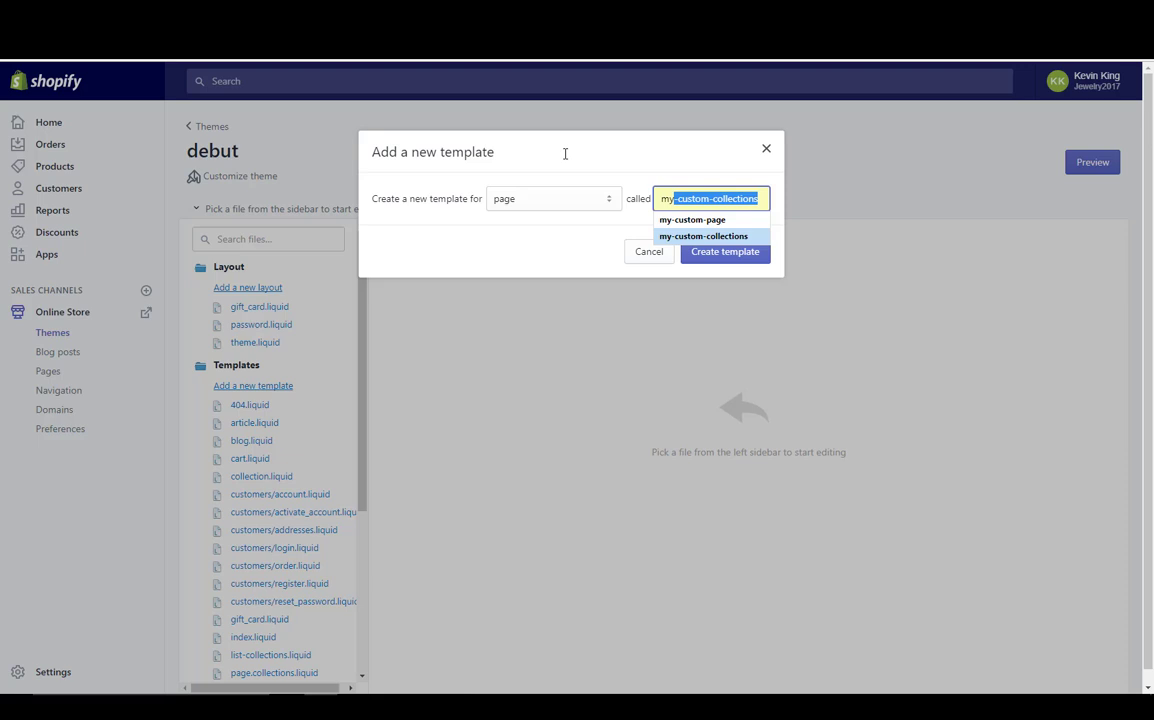
key(Return)
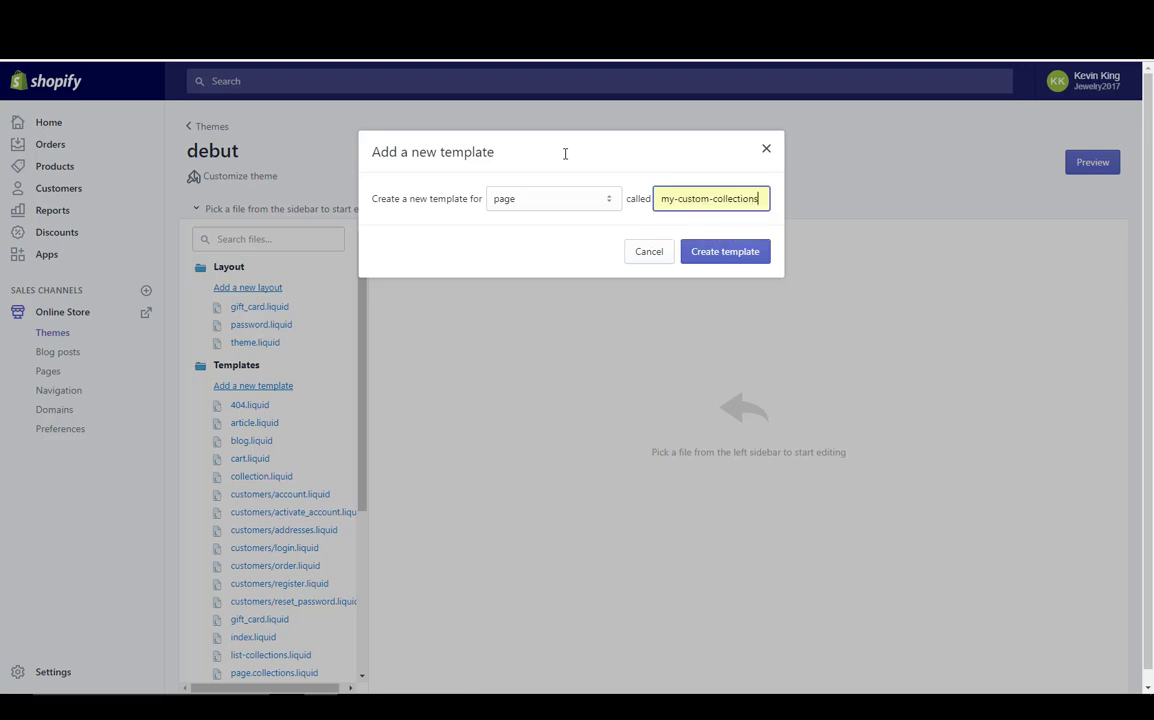
click(714, 255)
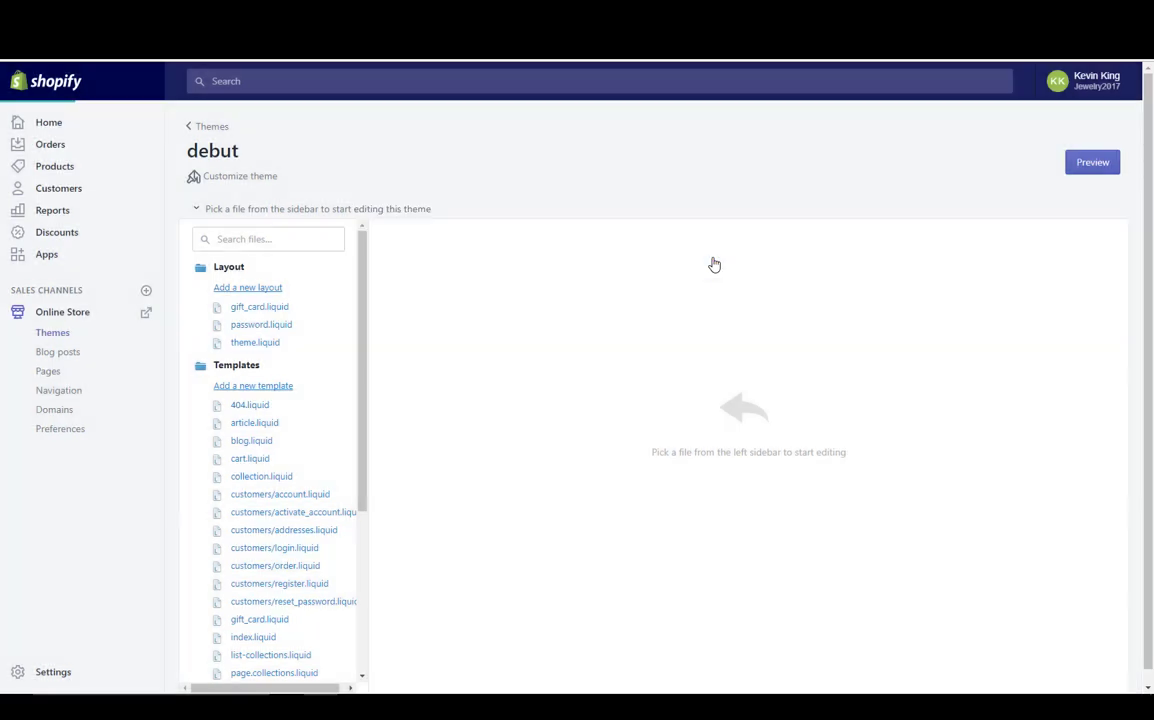
- Delete all starter code from page.my-custom-collections.liquid
drag(403, 262, 484, 417)
key(BackSpace)
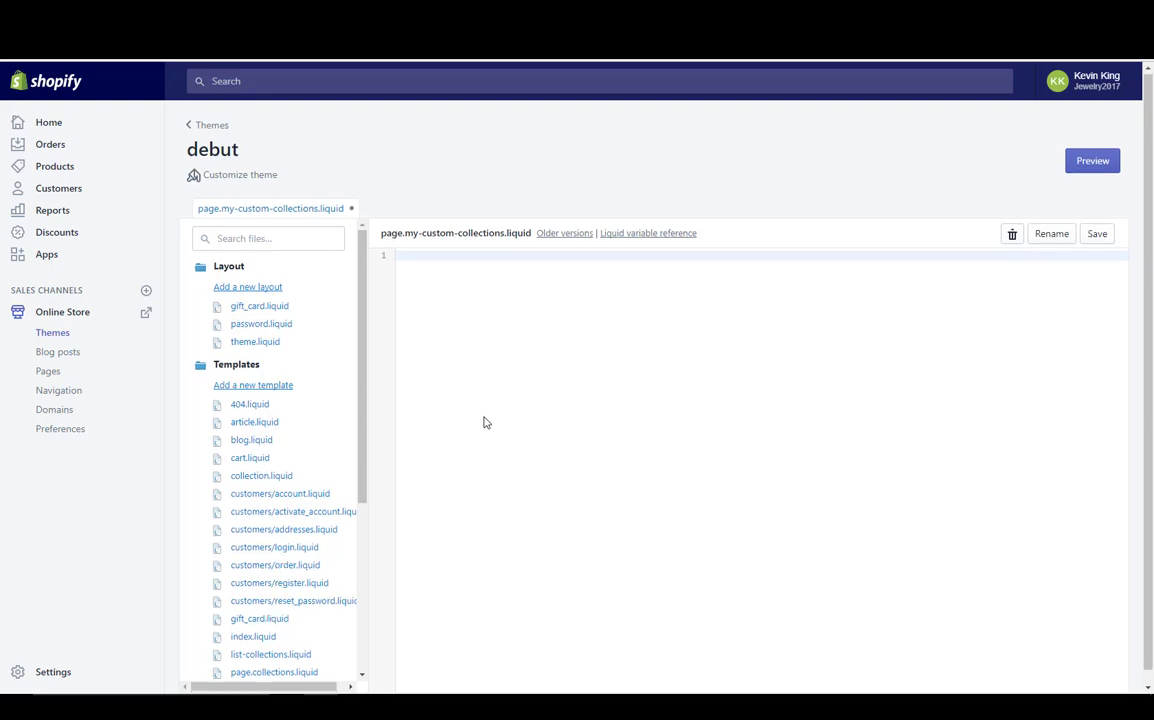
scroll(483, 422, down, 1)
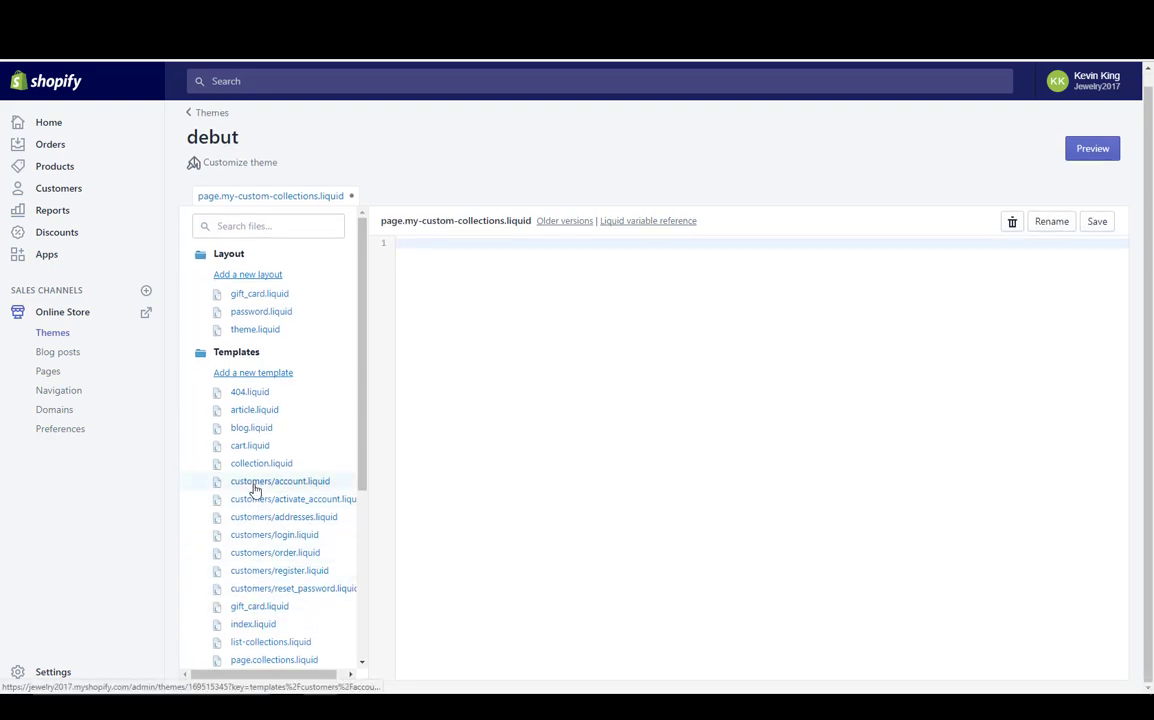
scroll(270, 615, down, 1)
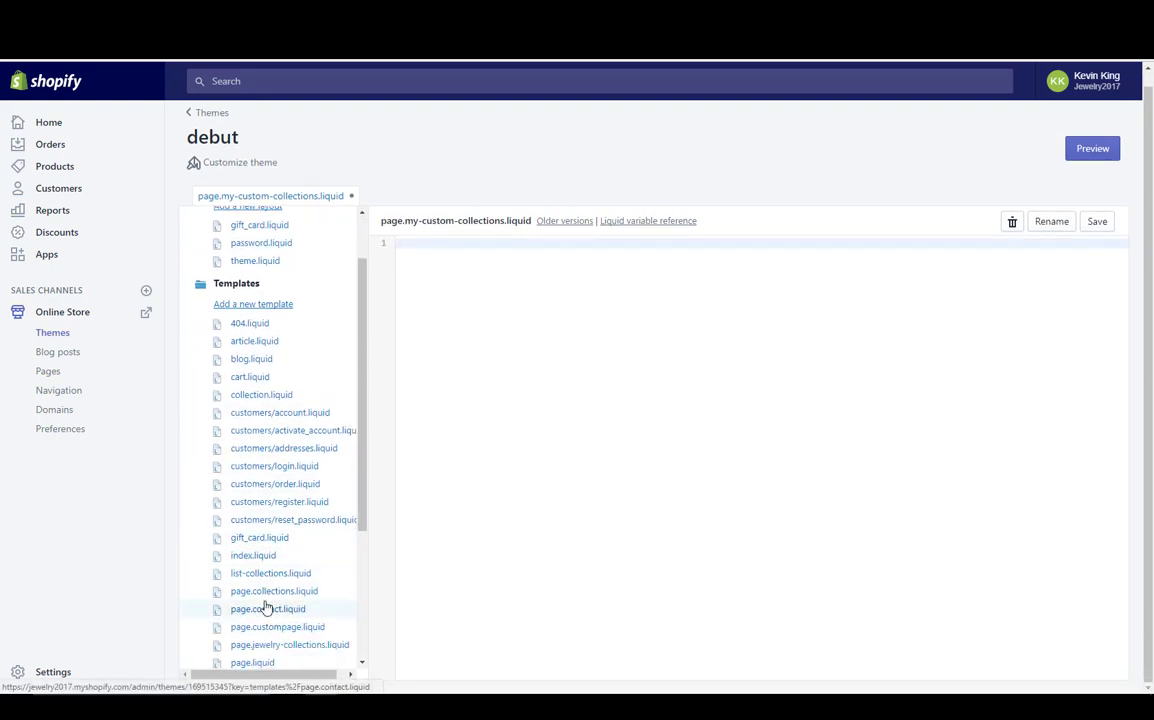
scroll(266, 608, down, 1)
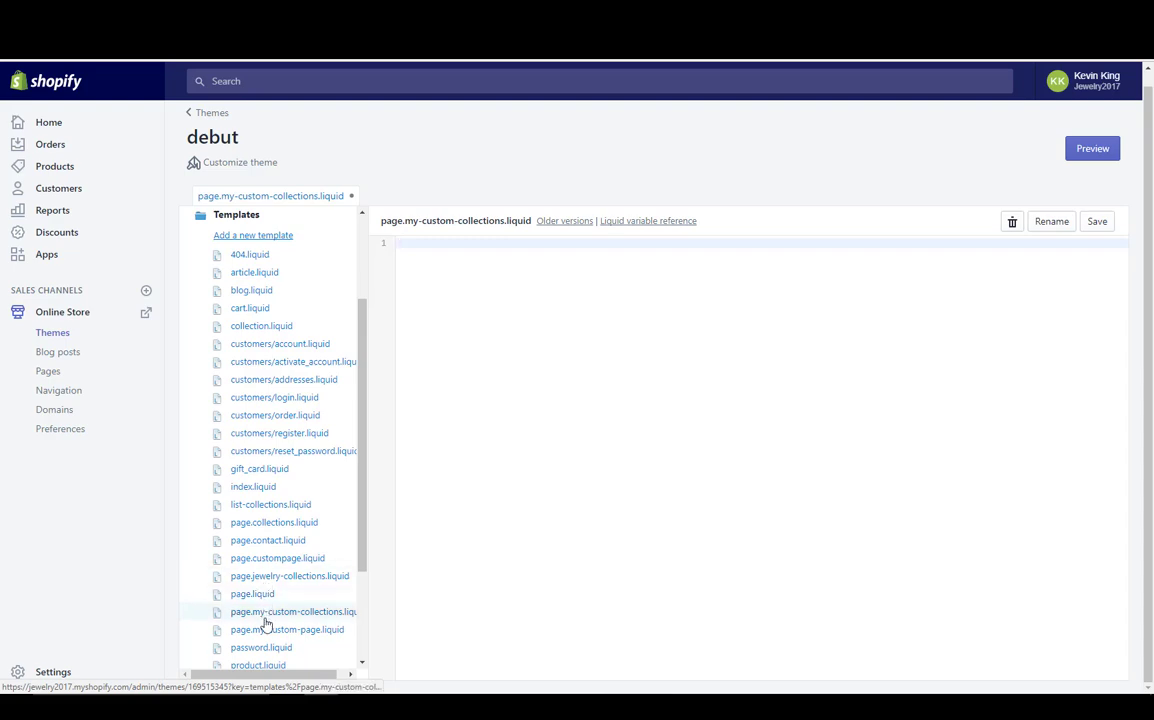
scroll(266, 620, down, 1)
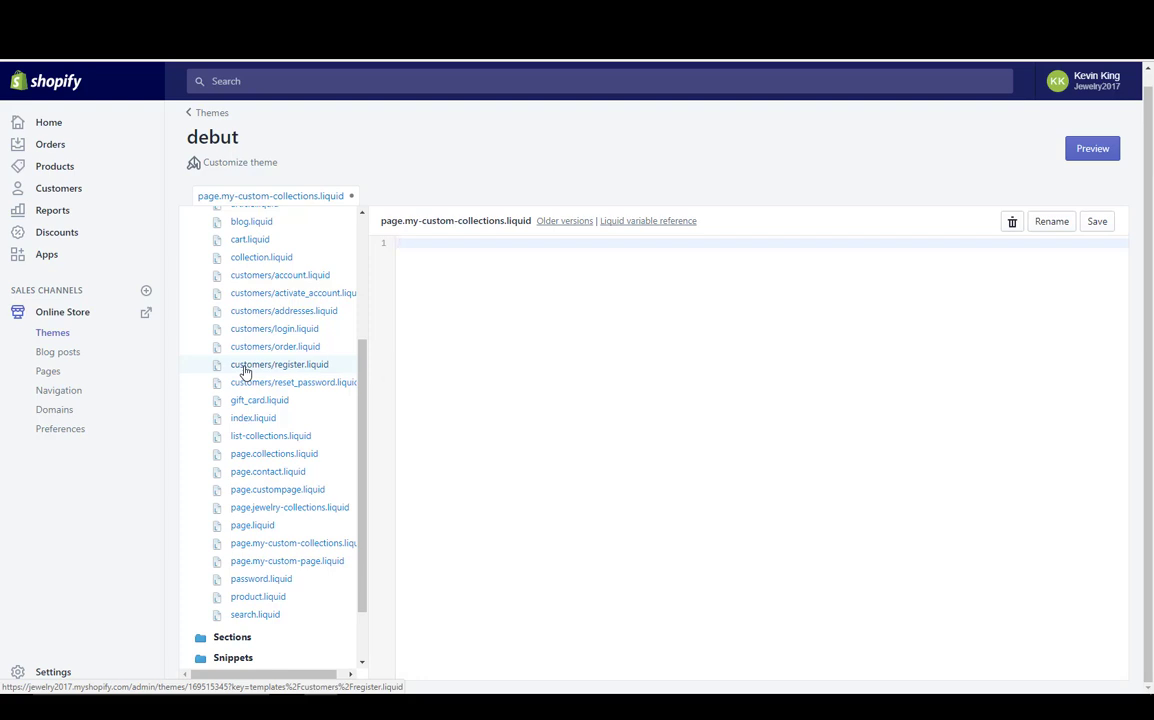
scroll(251, 436, down, 1)
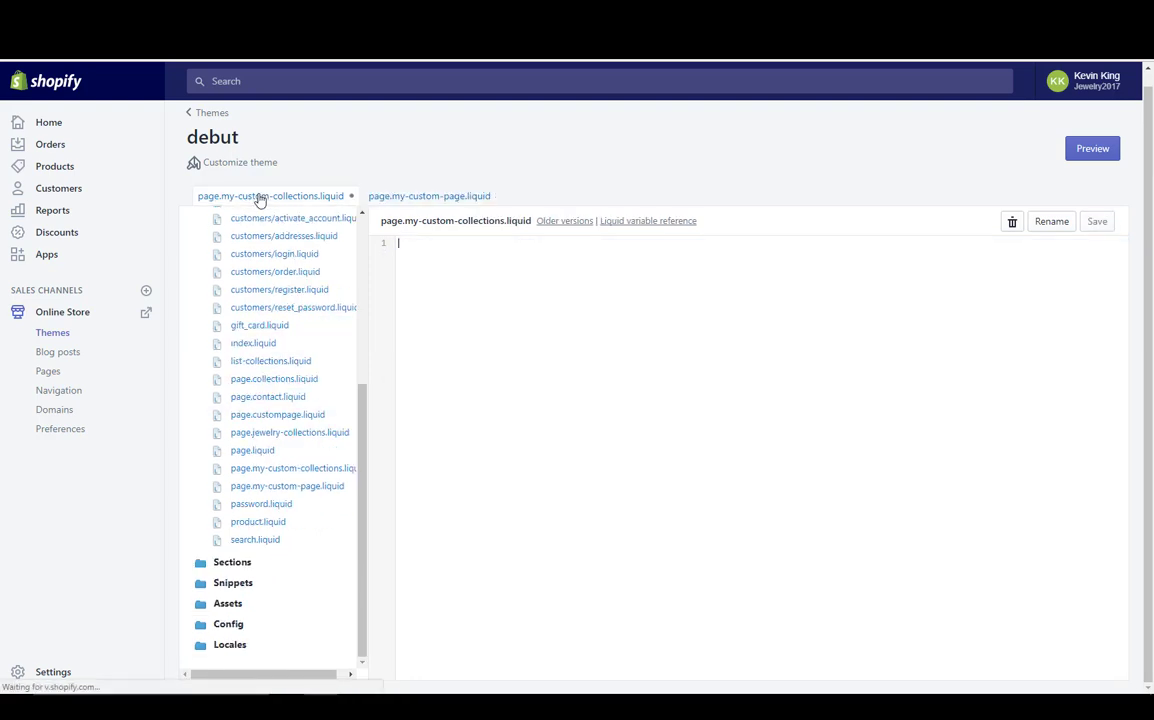
- Paste {% section 'my-custom-collections' %} as the template's only line and save it
right_click(440, 248)
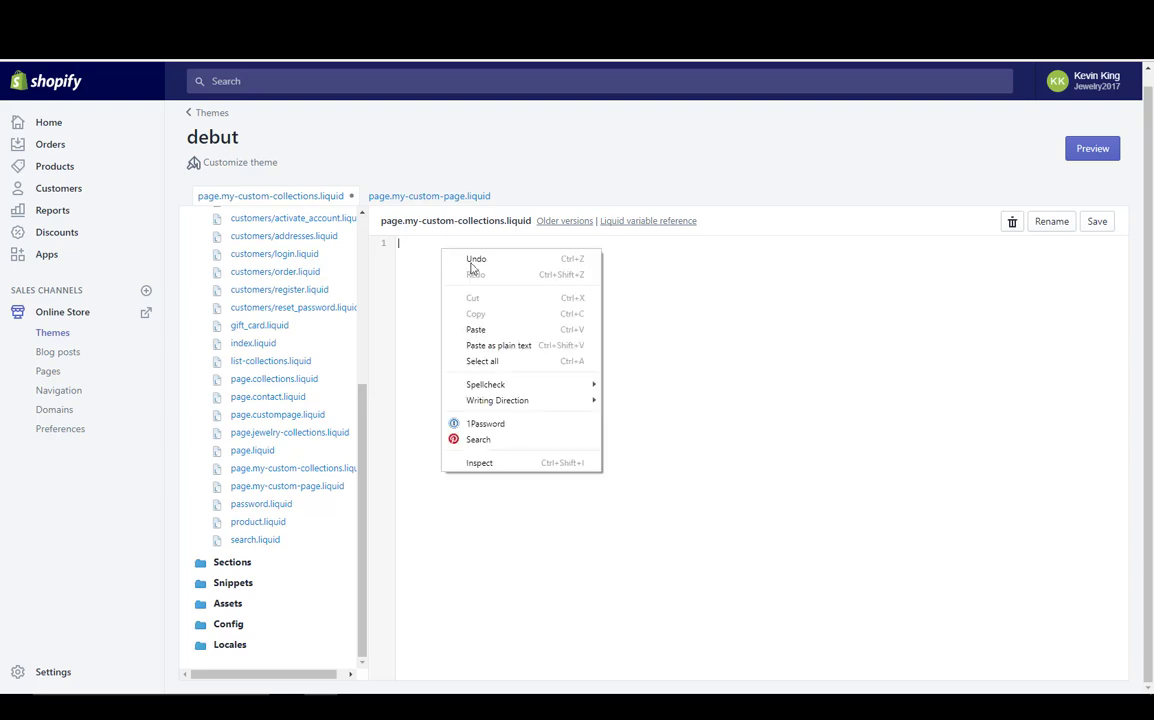
click(477, 330)
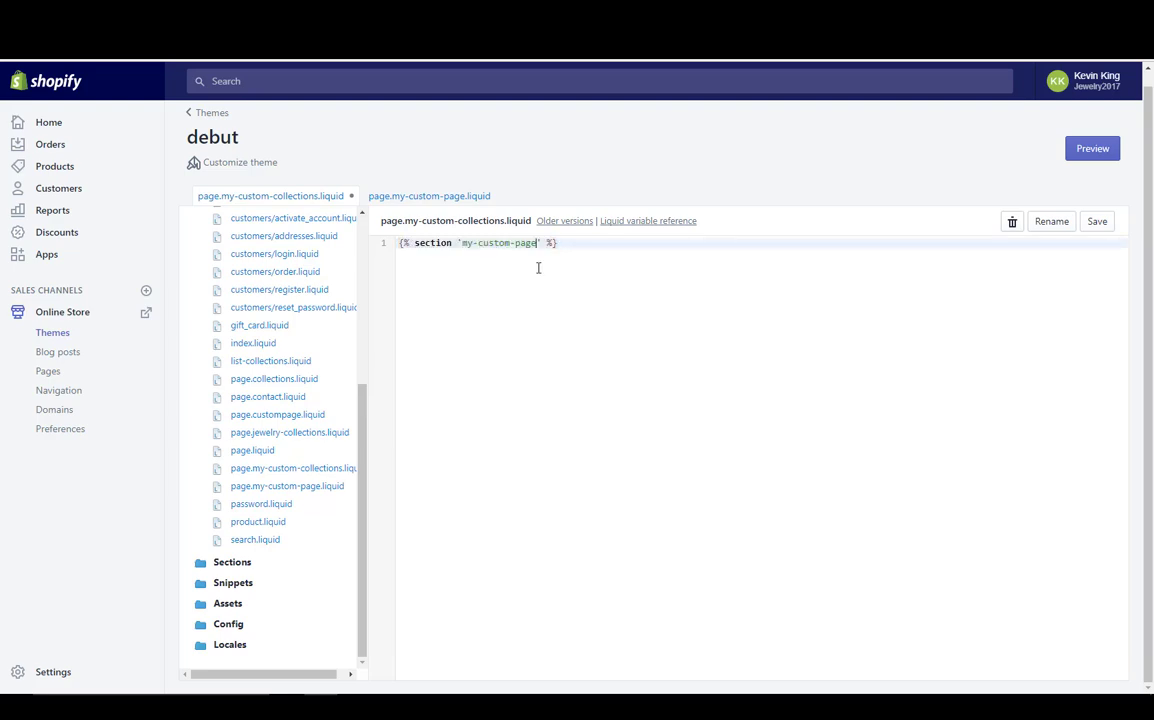
key(BackSpace)
key(BackSpace)
key(BackSpace)
key(BackSpace)
key(BackSpace)
key(BackSpace)
key(BackSpace)
key(BackSpace)
key(BackSpace)
key(BackSpace)
key(BackSpace)
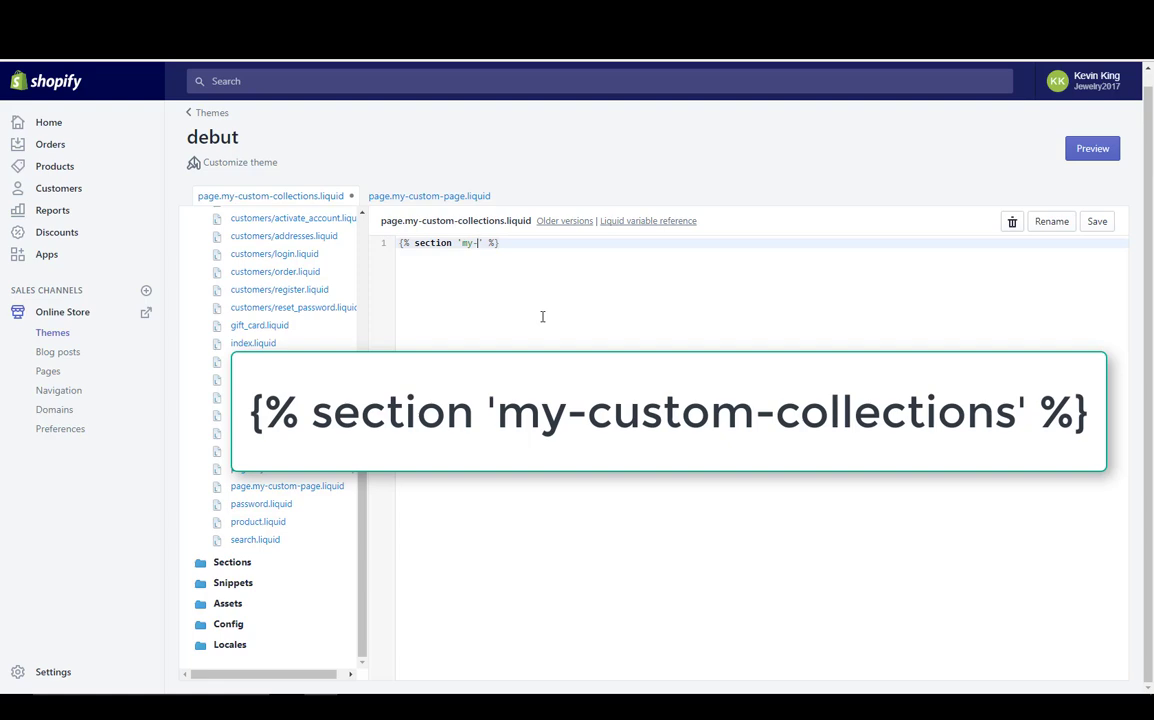
text(custom-collections)
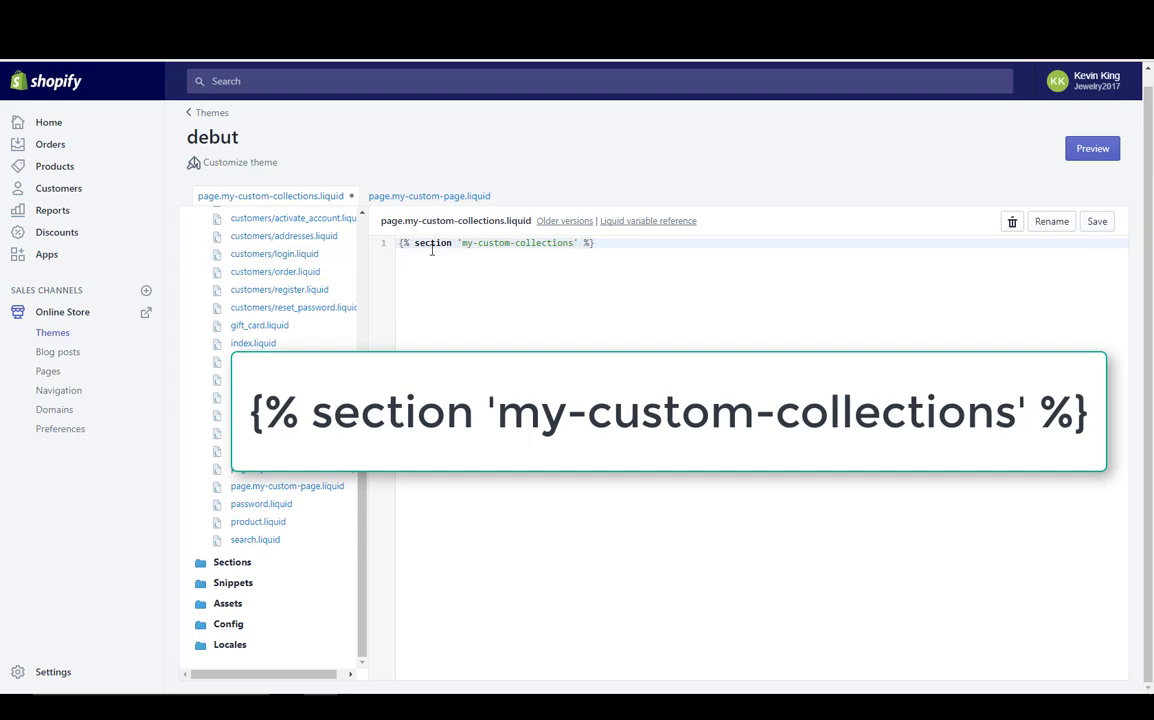
drag(462, 243, 573, 243)
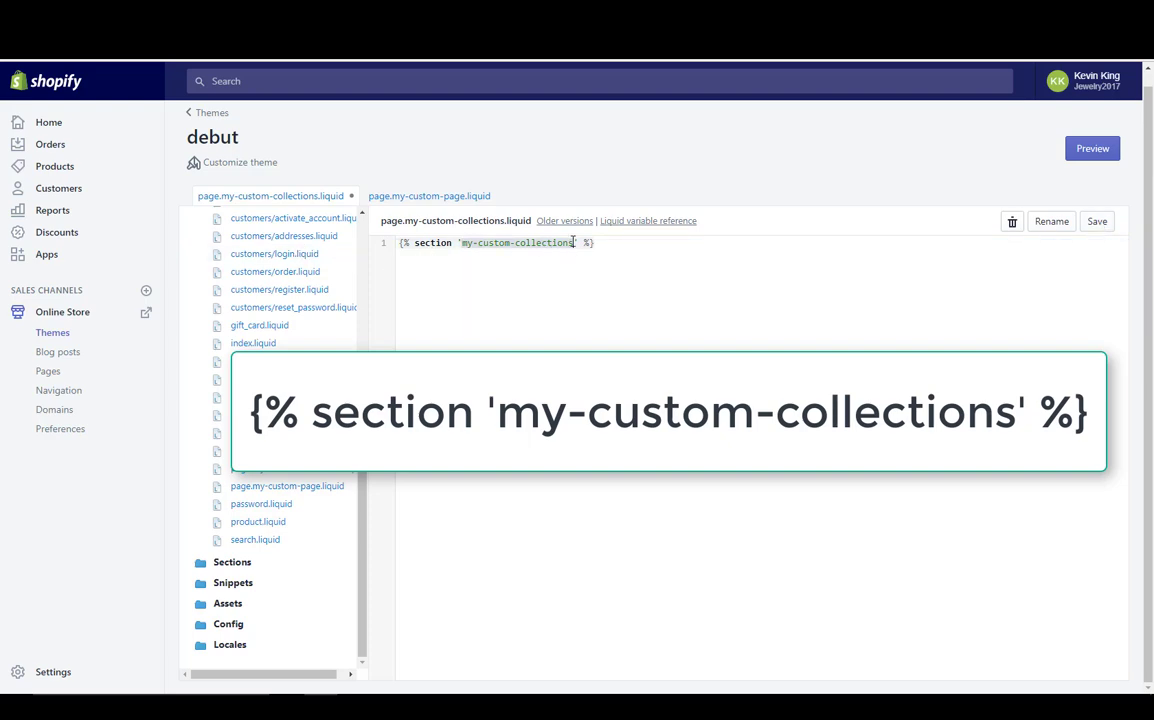
click(1096, 222)
- Create a new section file named my-custom-collections under Sections
click(237, 568)
scroll(237, 571, down, 4)
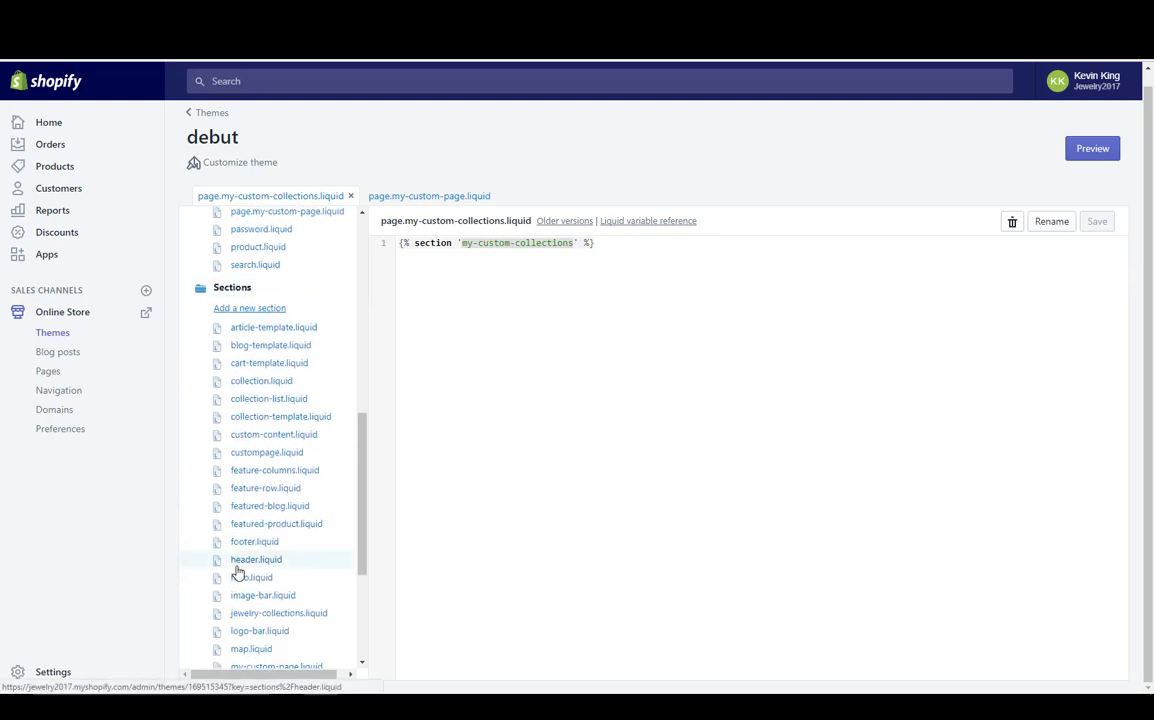
click(239, 311)
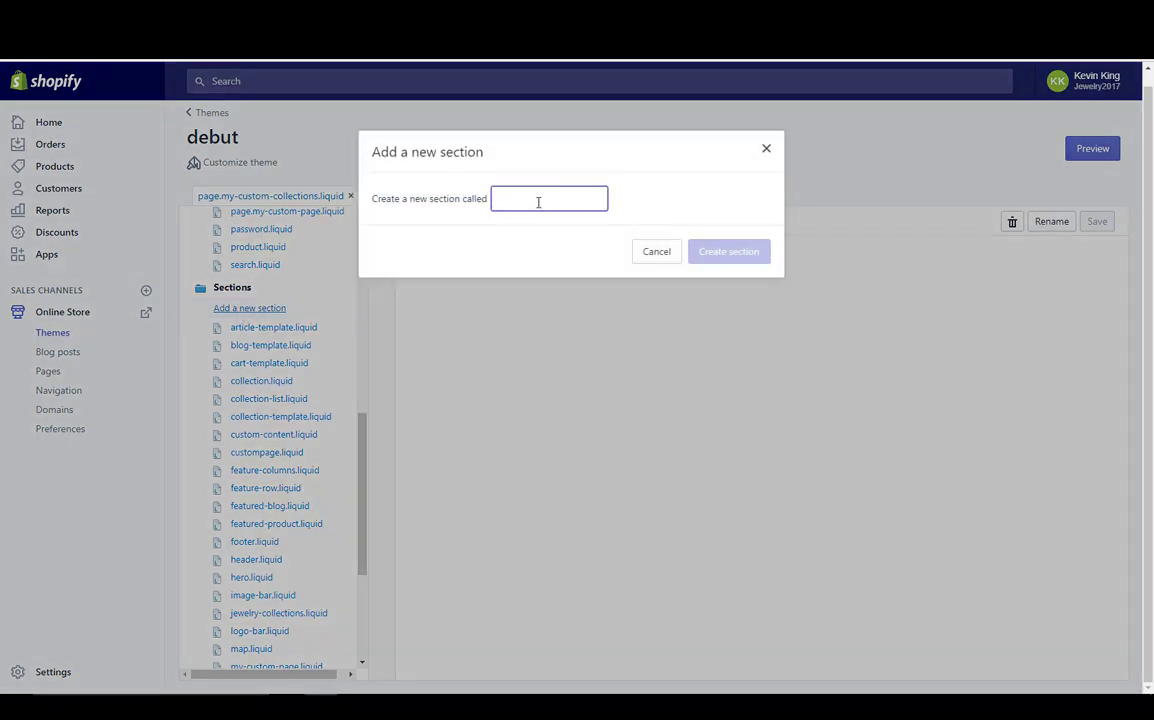
text(my-custom)
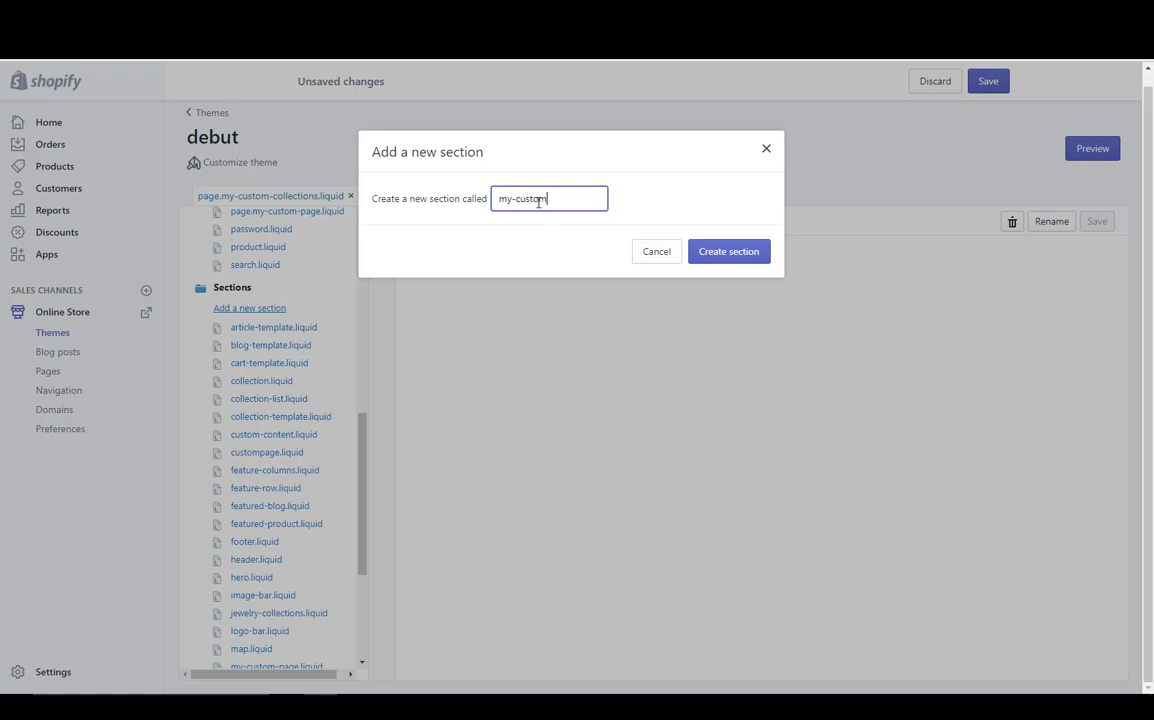
text(-collections)
click(746, 254)
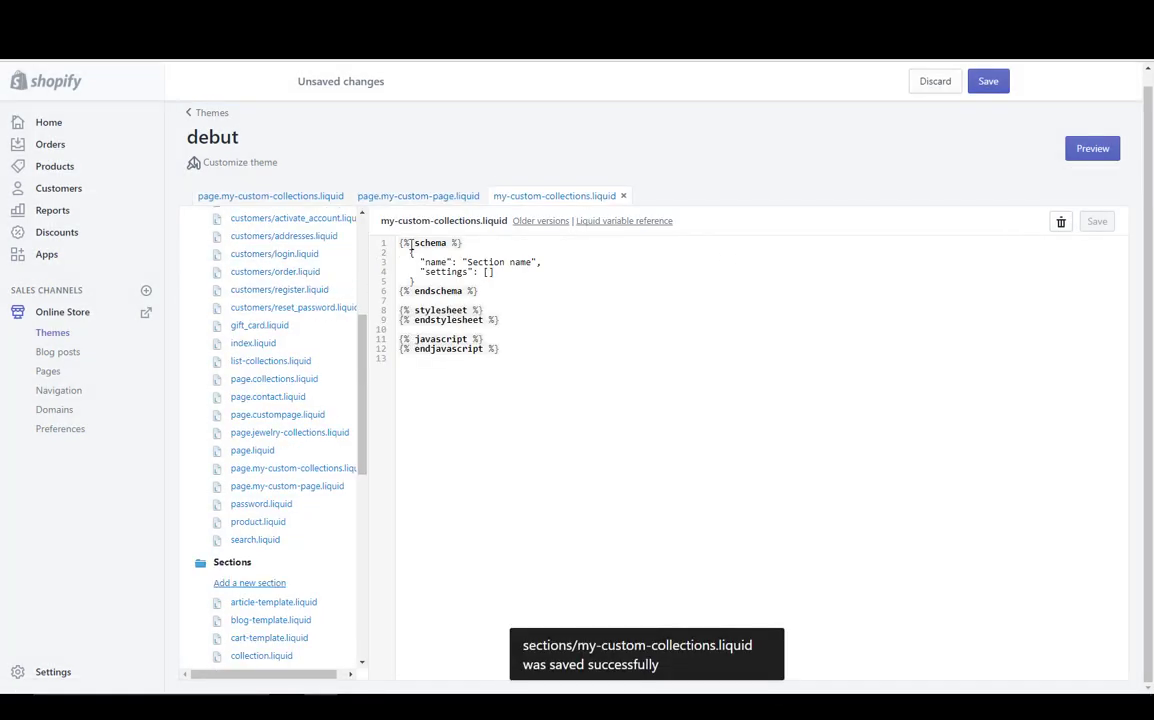
- Delete the default code from the new my-custom-collections section
drag(400, 243, 521, 371)
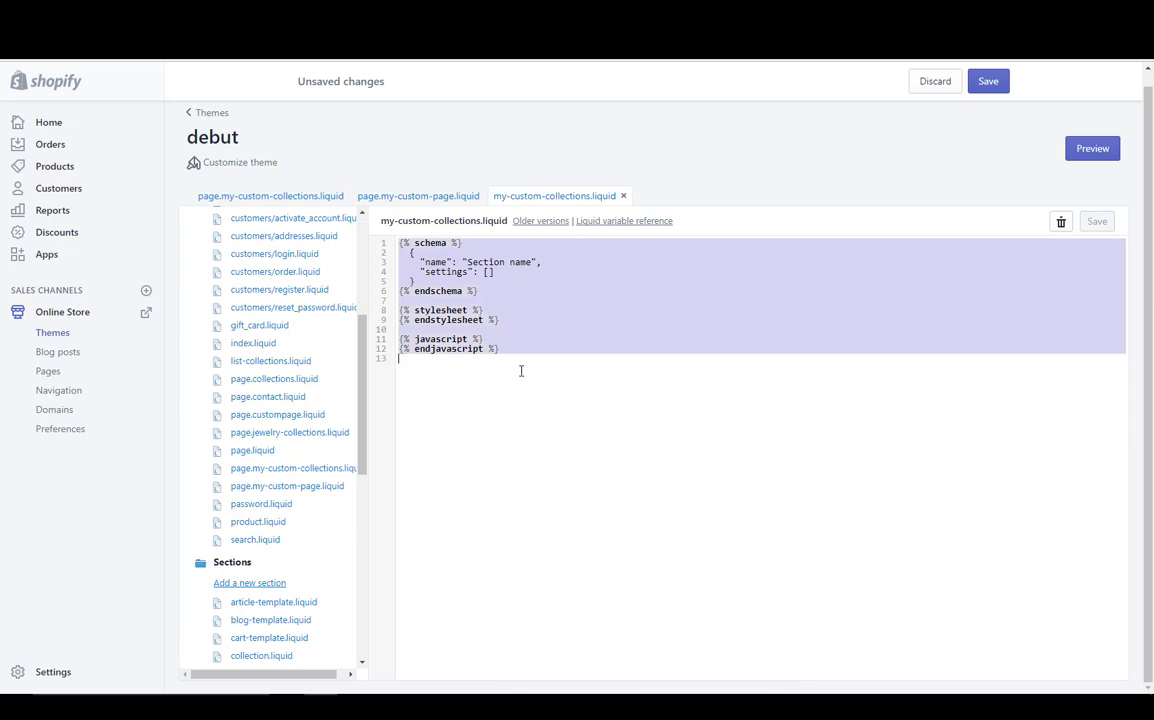
key(BackSpace)
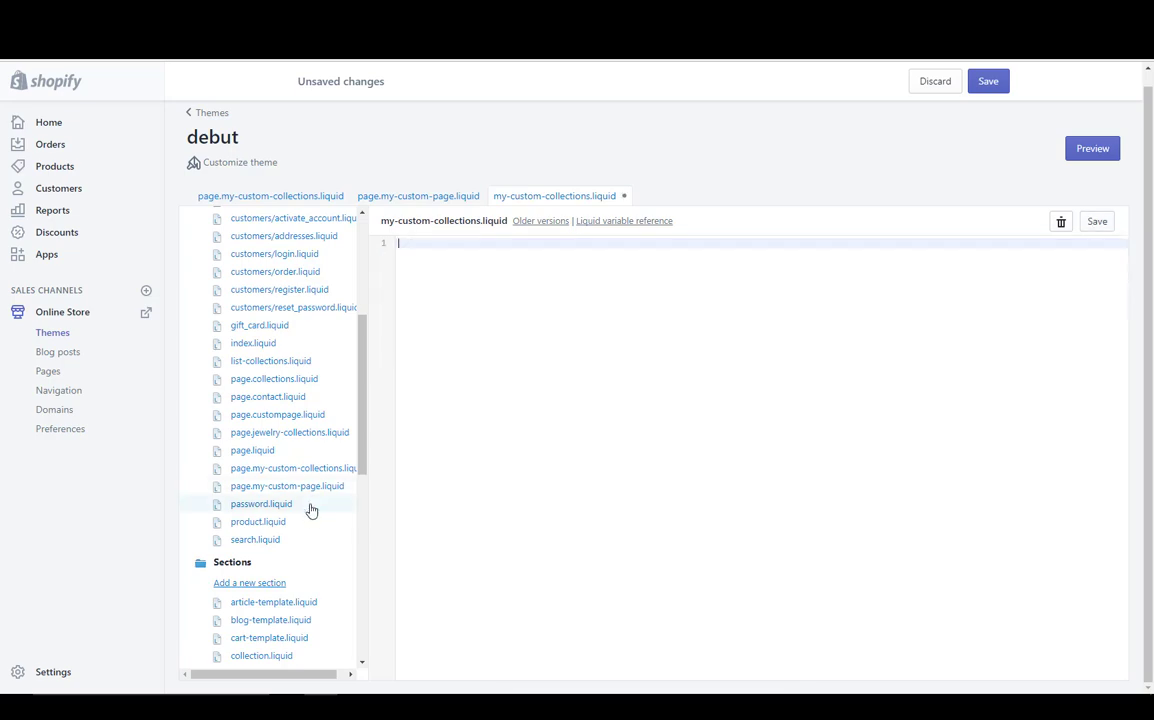
scroll(310, 495, down, 3)
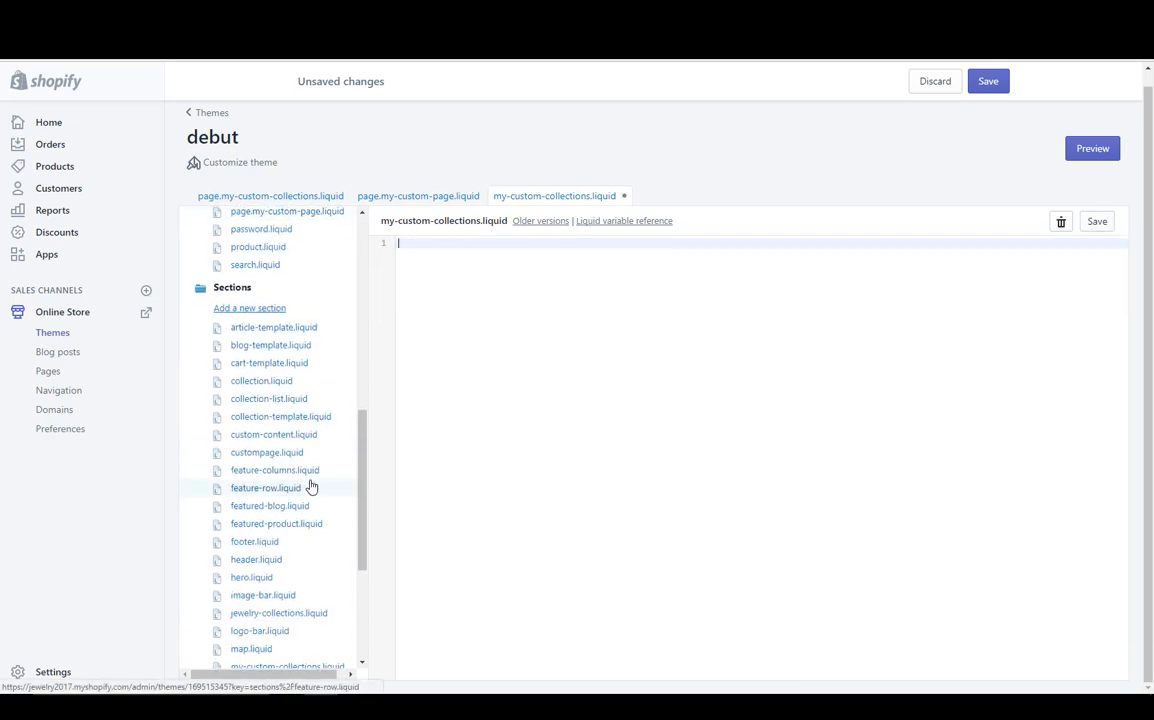
- Copy the entire code of custom-content.liquid
click(263, 436)
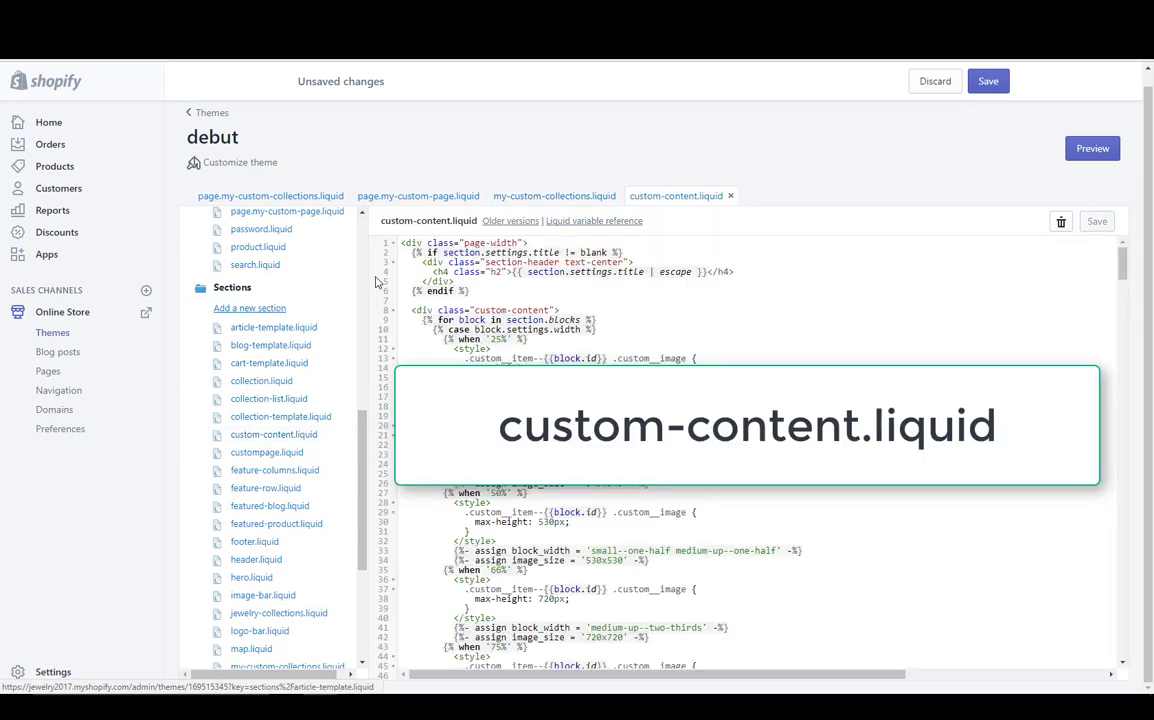
drag(401, 245, 484, 664)
scroll(760, 450, down, 13)
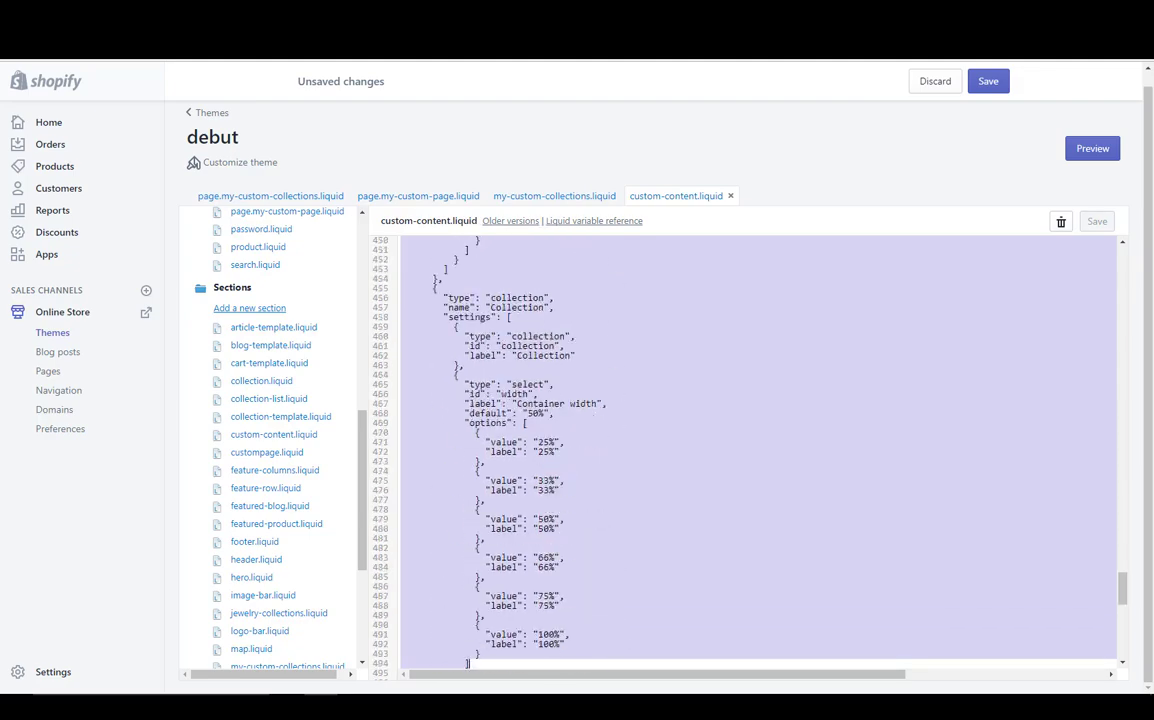
scroll(619, 612, down, 2)
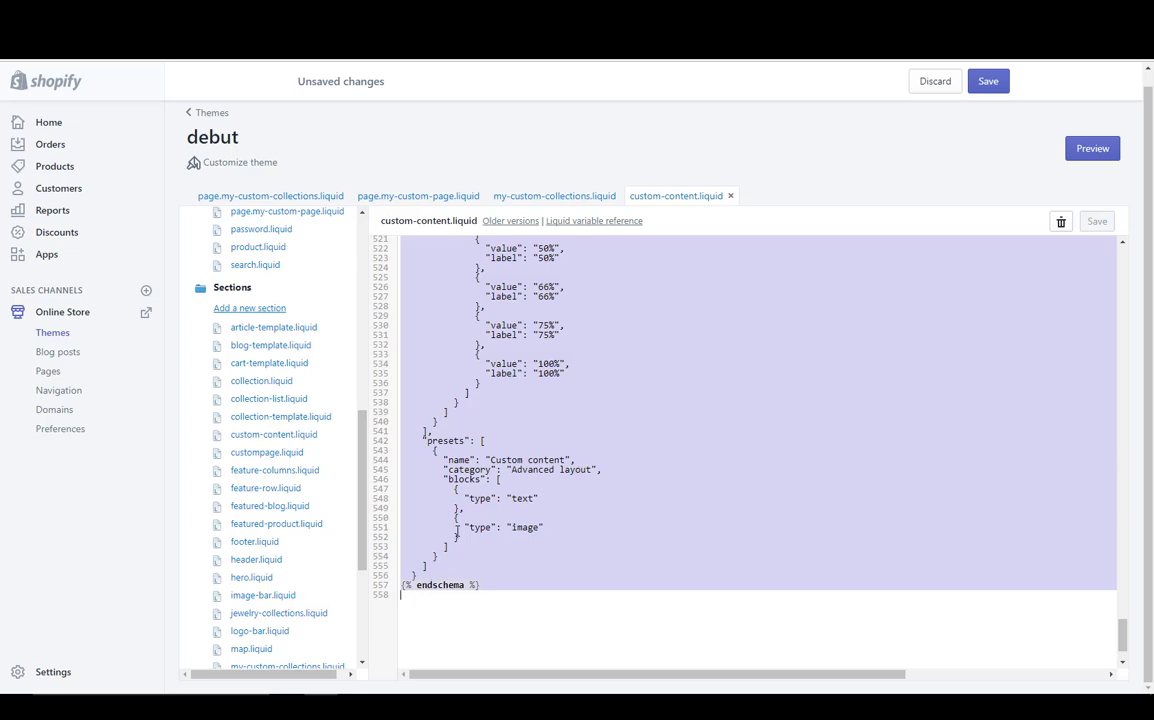
right_click(518, 423)
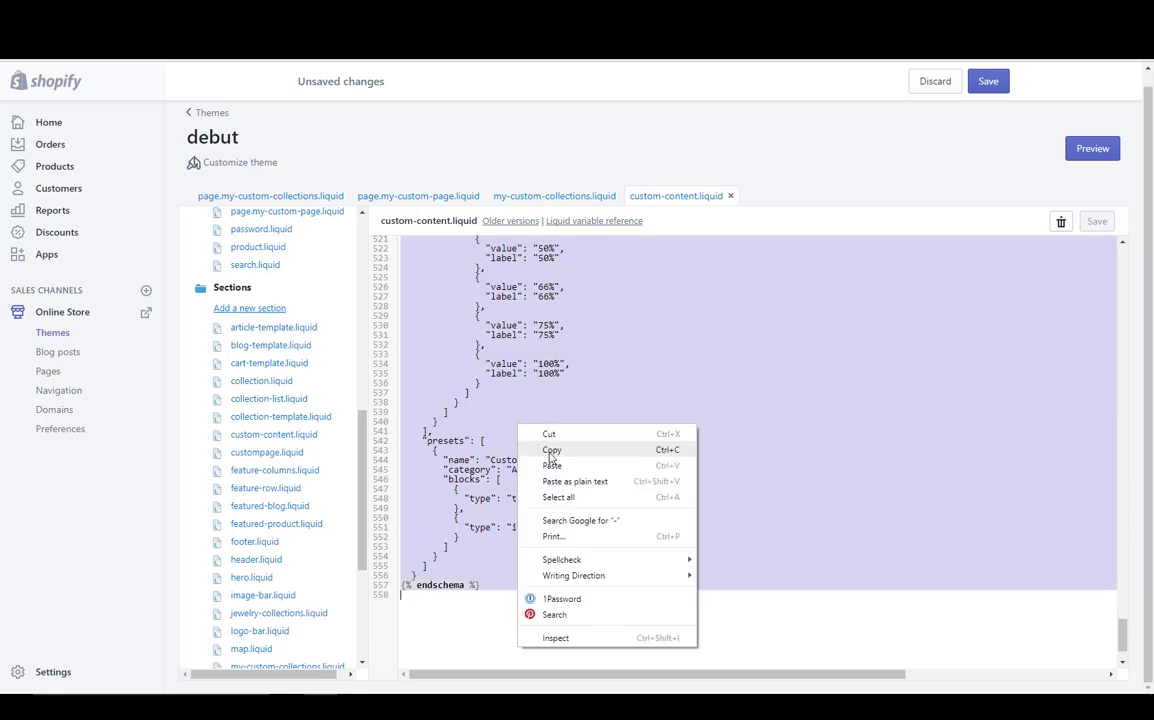
click(550, 452)
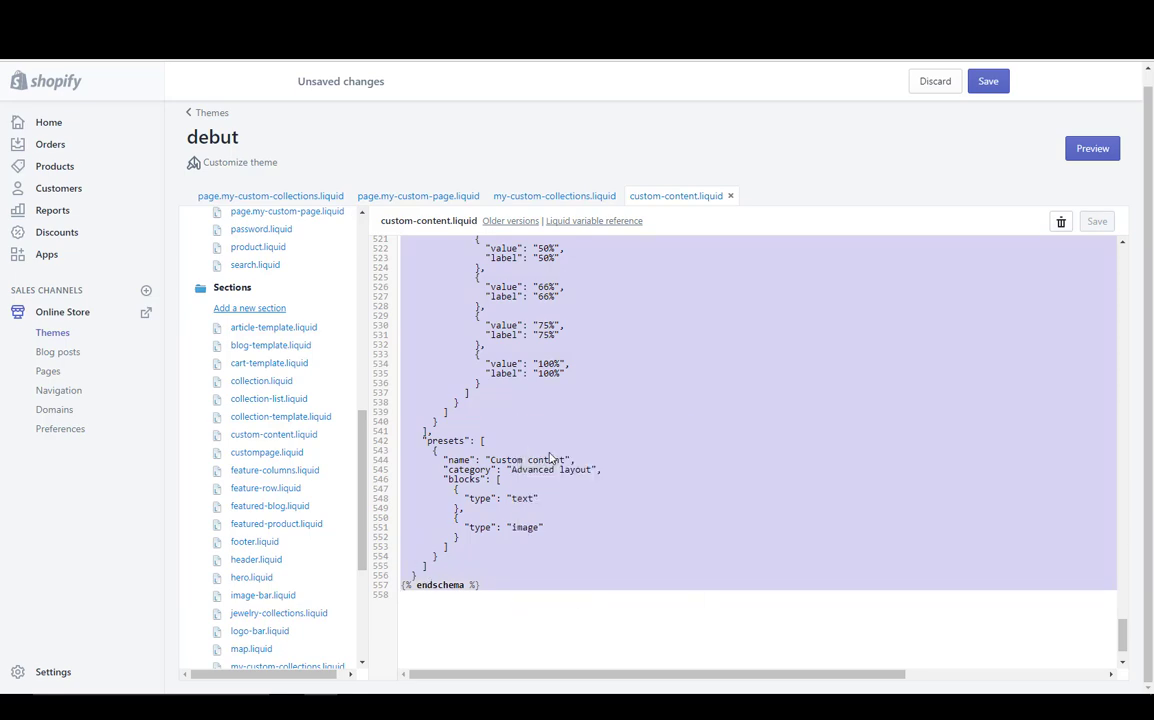
- Paste the copied code into the empty my-custom-collections.liquid file
click(538, 200)
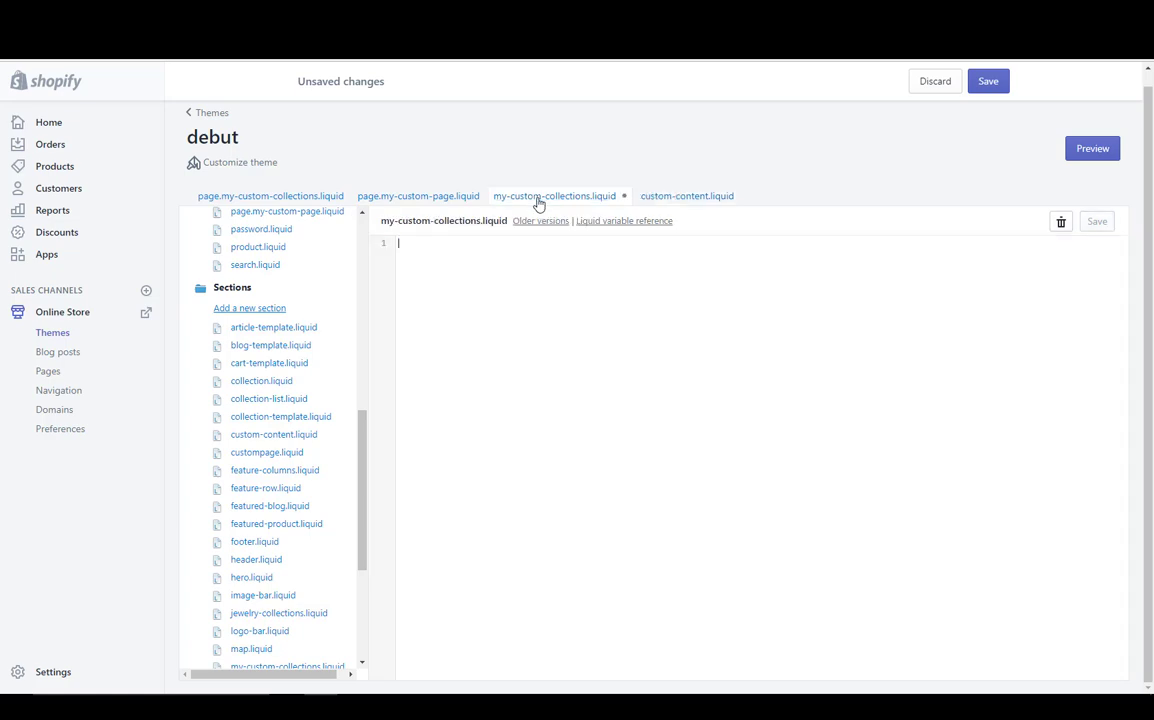
right_click(415, 250)
click(448, 327)
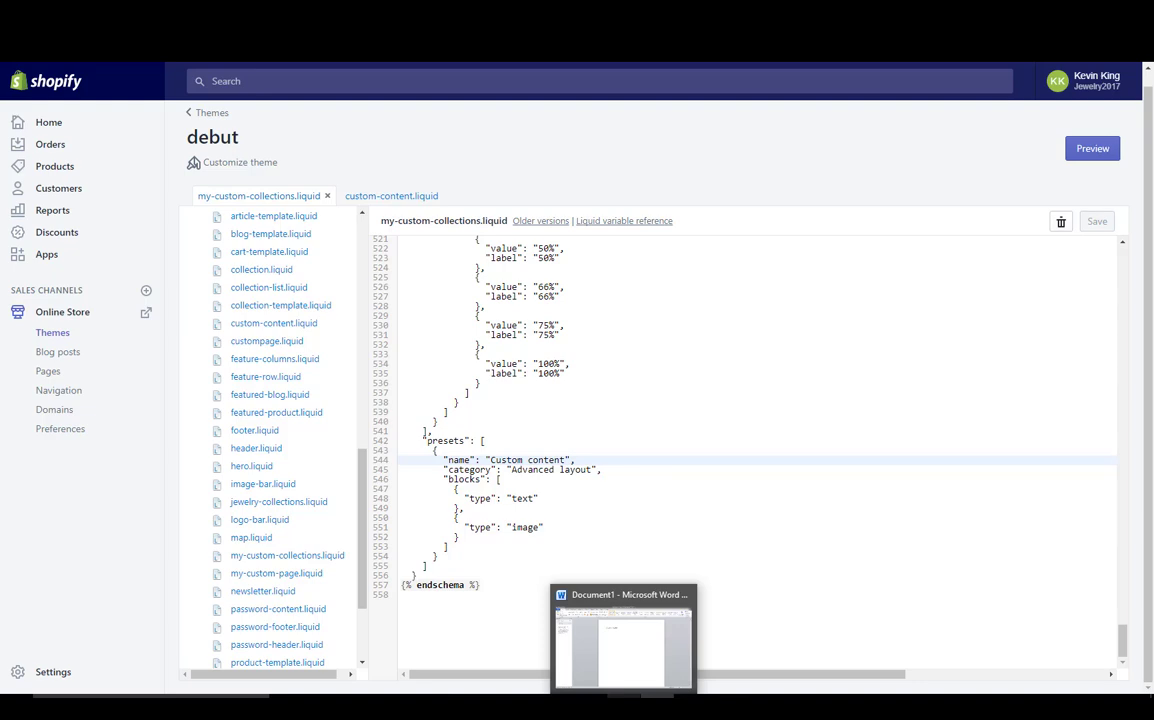
- Copy 'My Custom Collections' from the Word document and return to the code editor
click(623, 640)
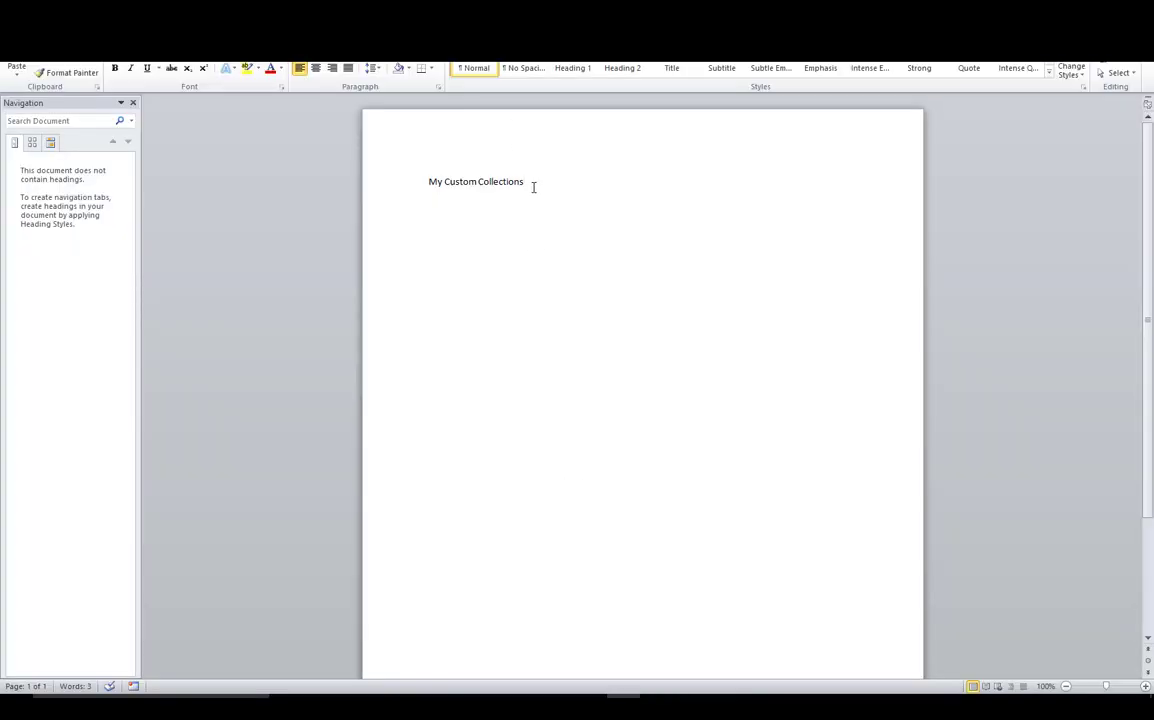
drag(533, 185, 427, 178)
right_click(432, 184)
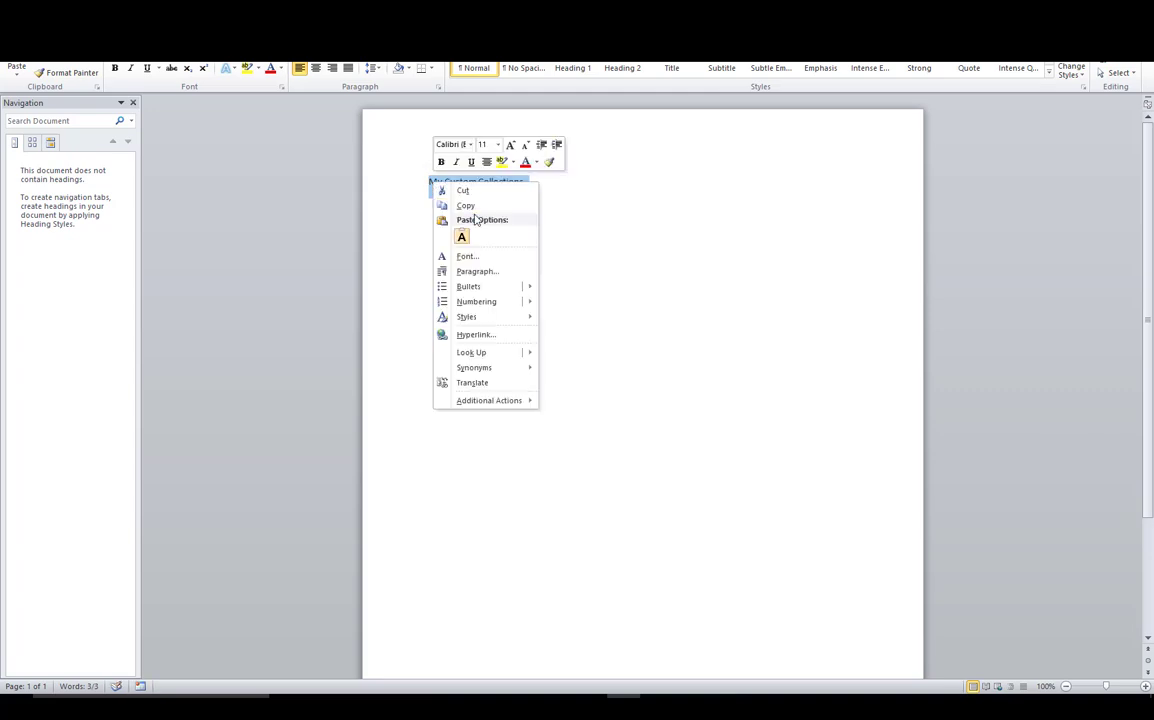
click(466, 206)
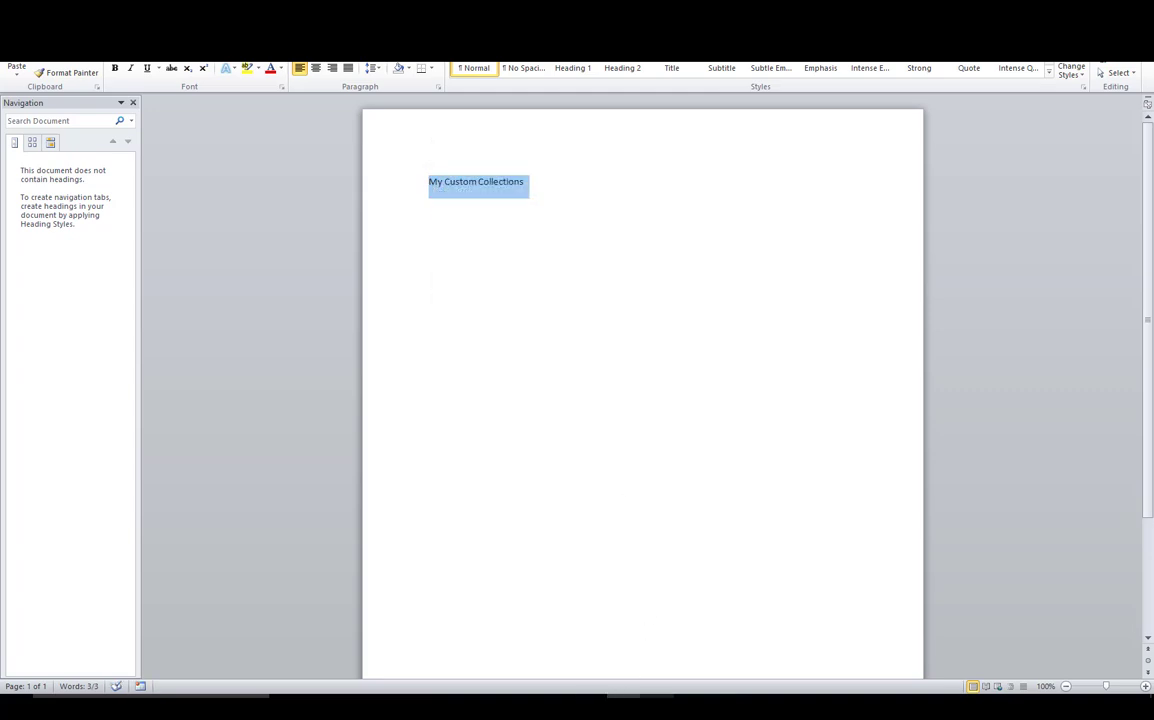
mouse_move(623, 705)
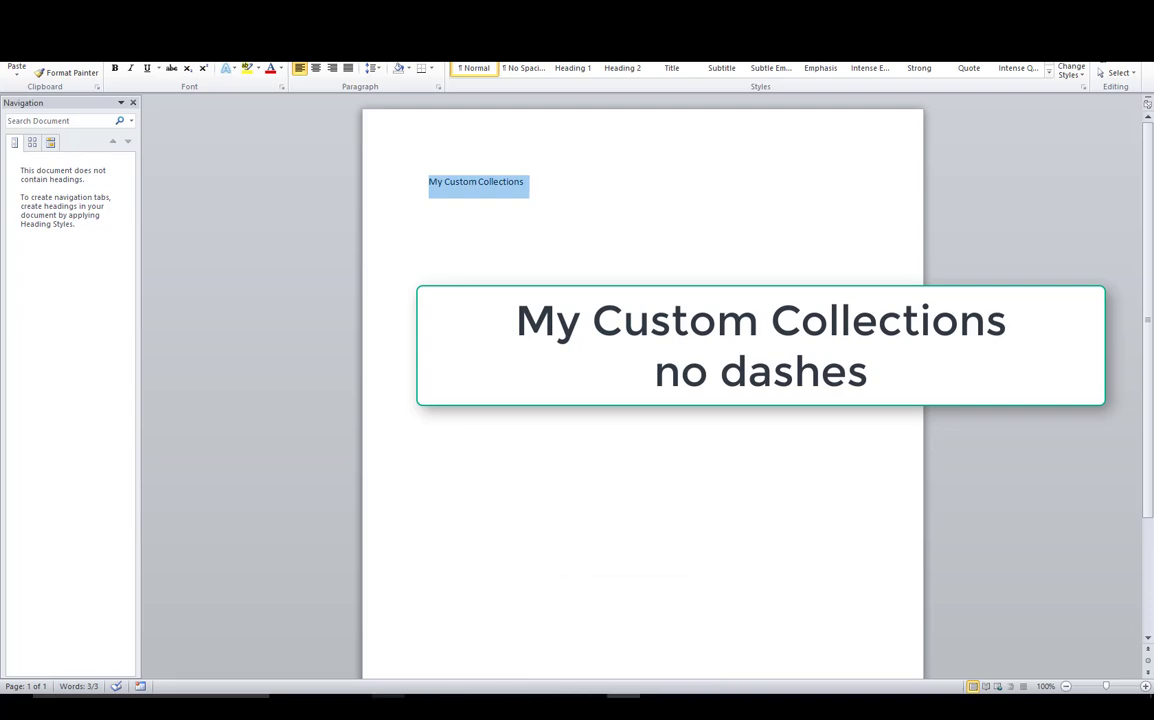
key(alt+Tab)
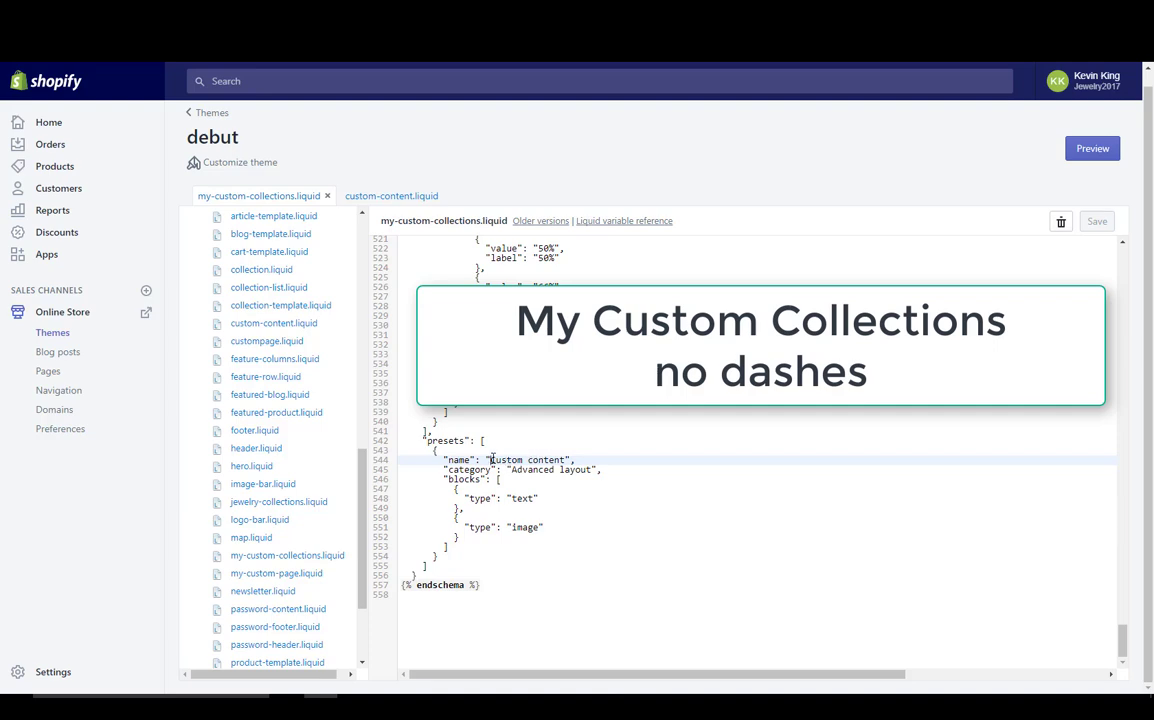
- Replace the preset name 'Custom content' with the pasted 'My Custom Collections'
drag(491, 460, 567, 460)
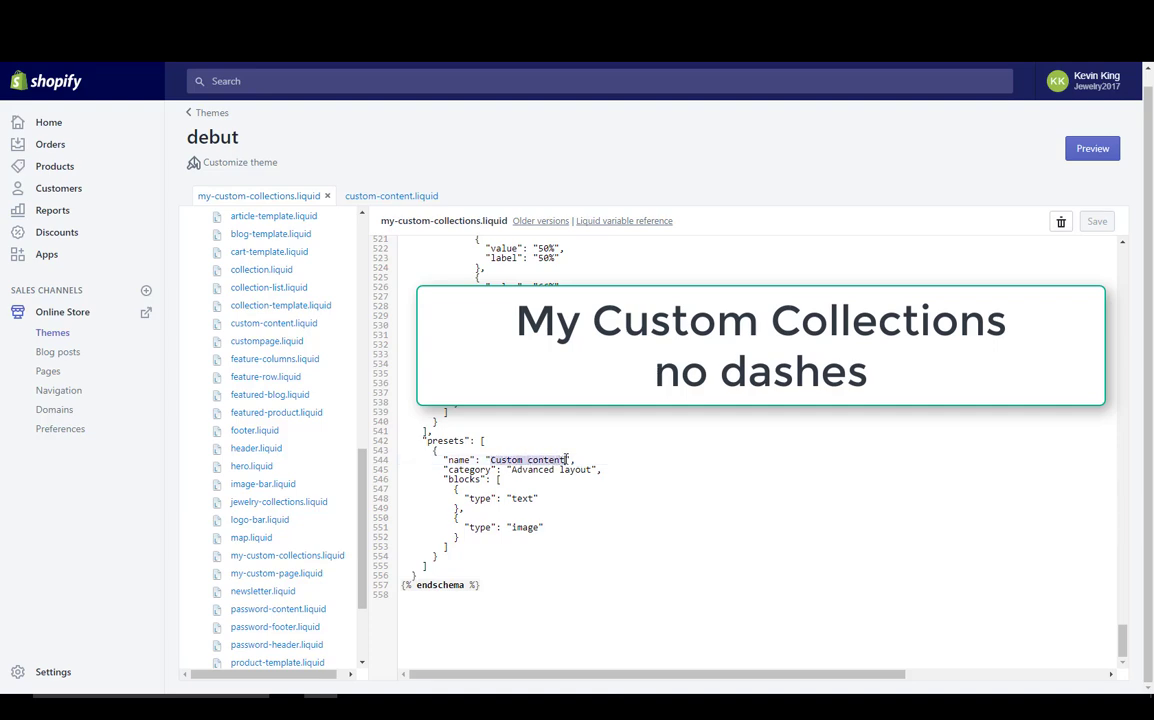
right_click(509, 459)
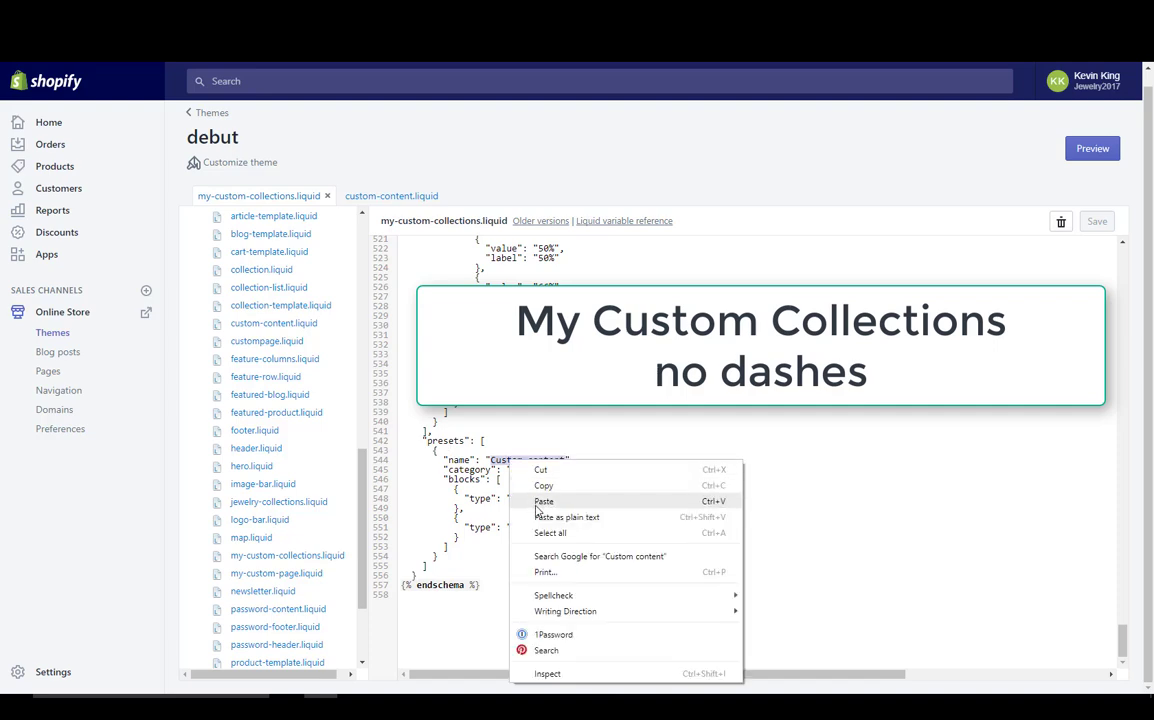
click(543, 501)
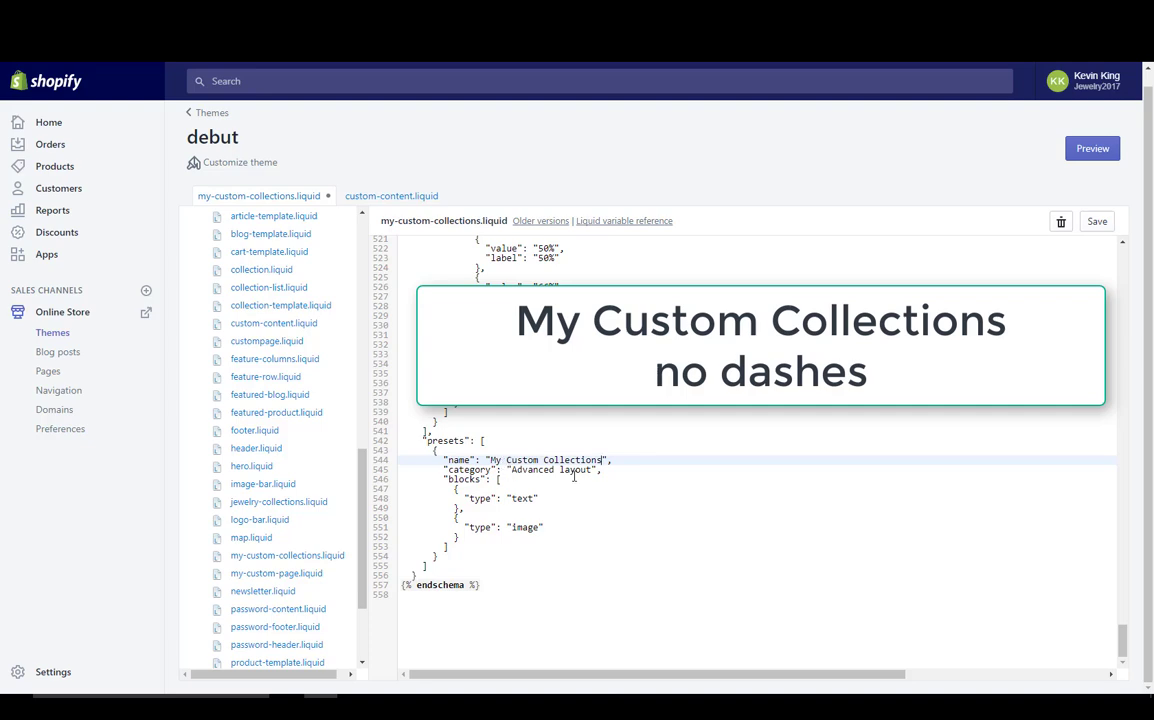
scroll(574, 477, up, 10)
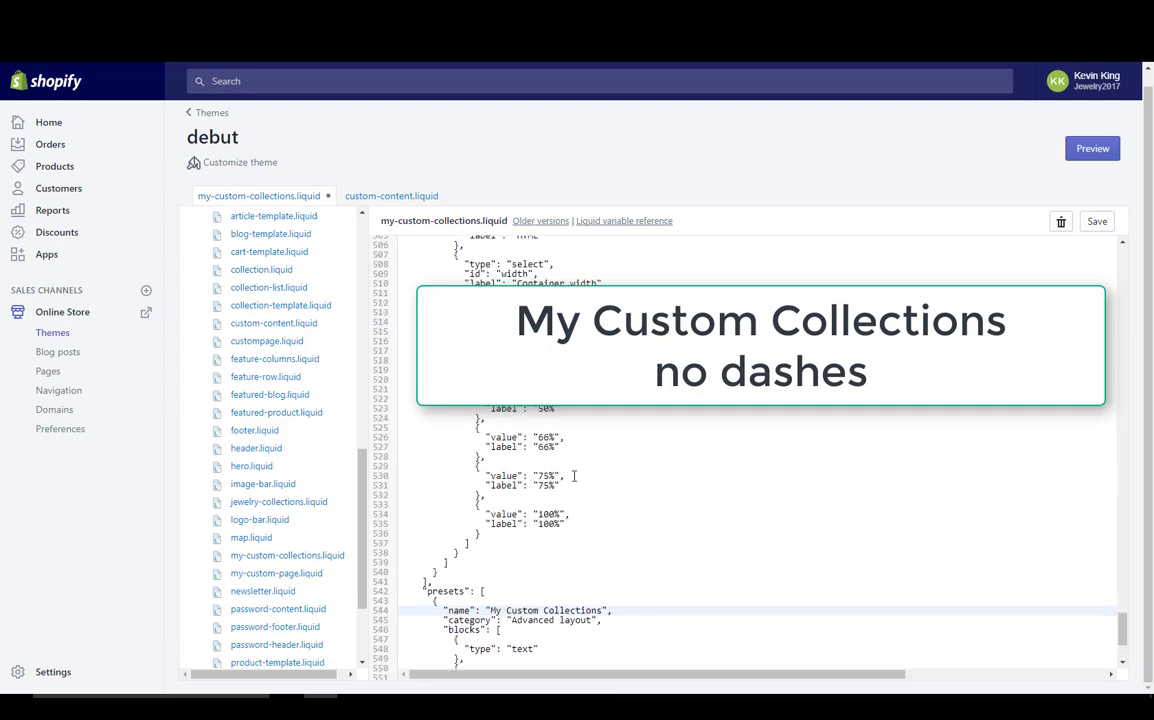
scroll(574, 477, up, 20)
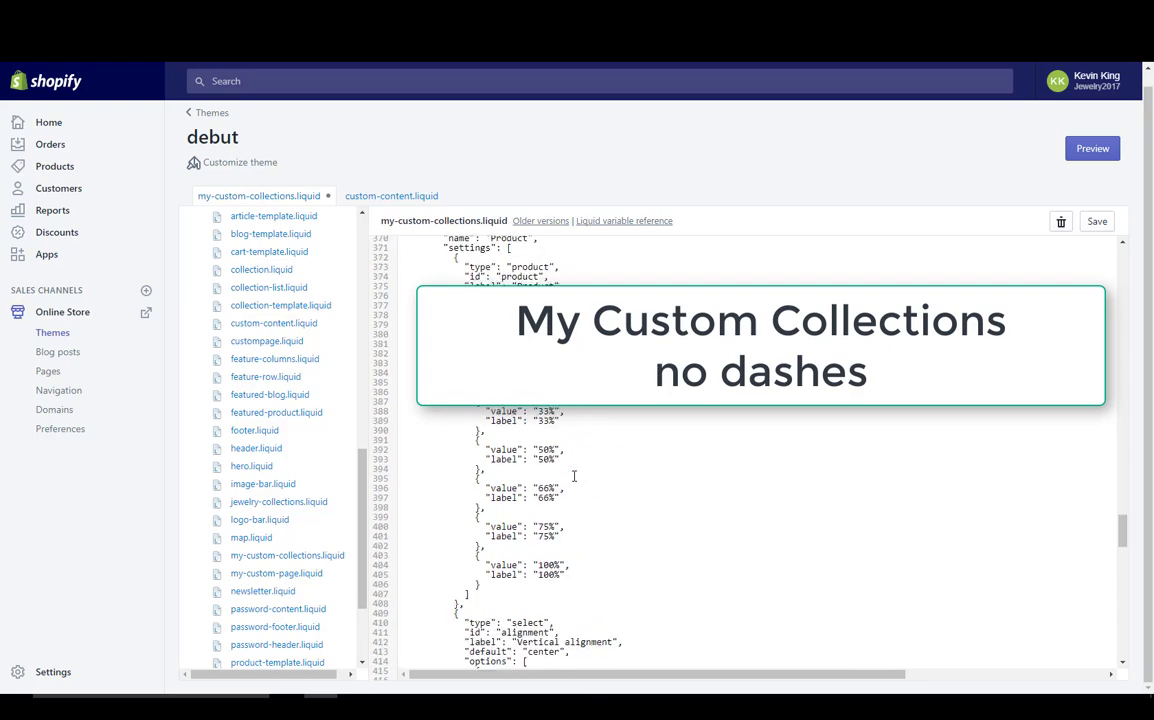
scroll(574, 477, up, 12)
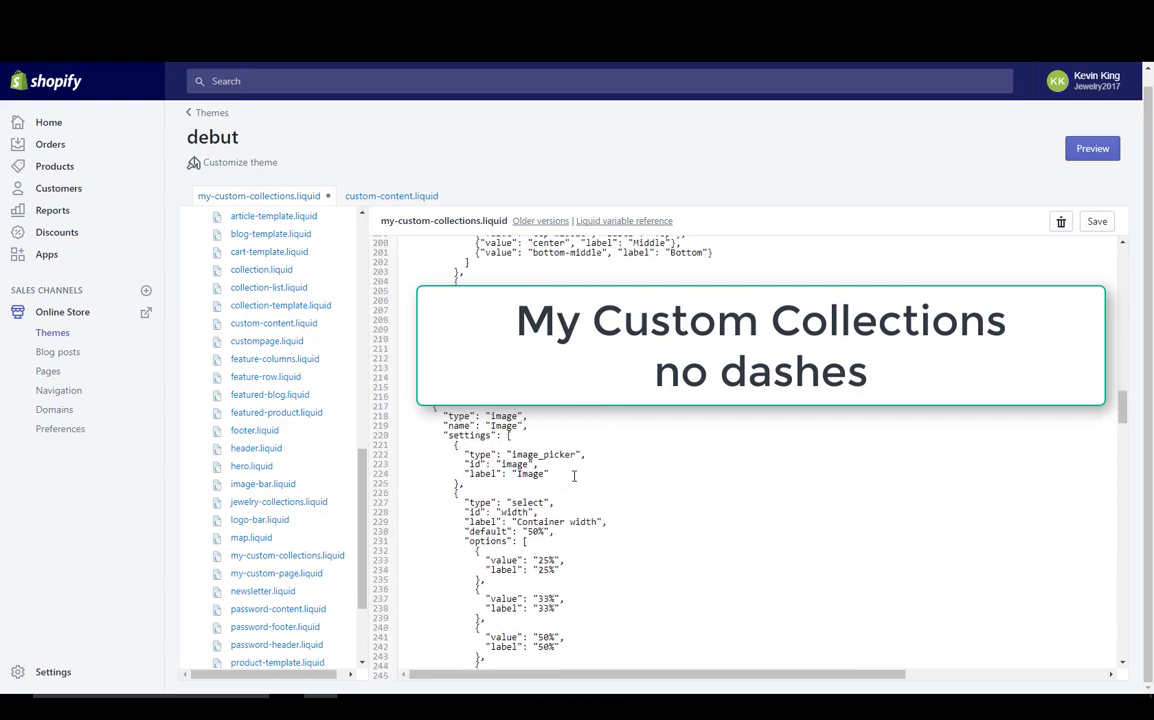
scroll(574, 477, up, 6)
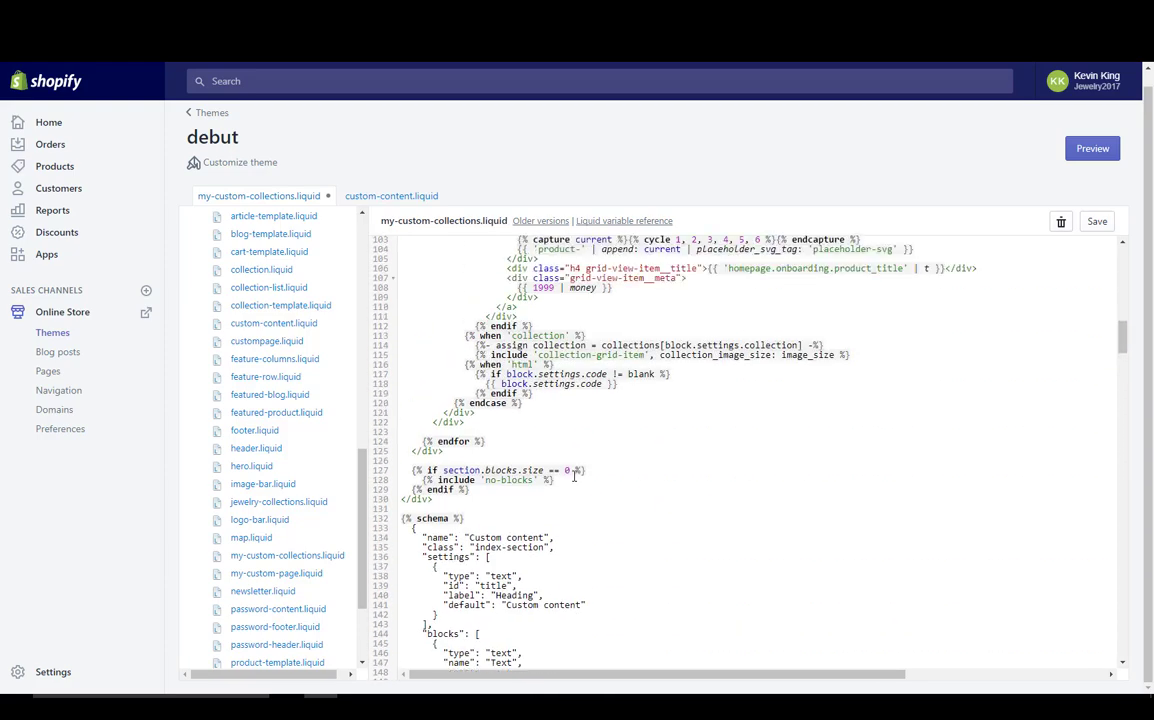
scroll(500, 400, down, 6)
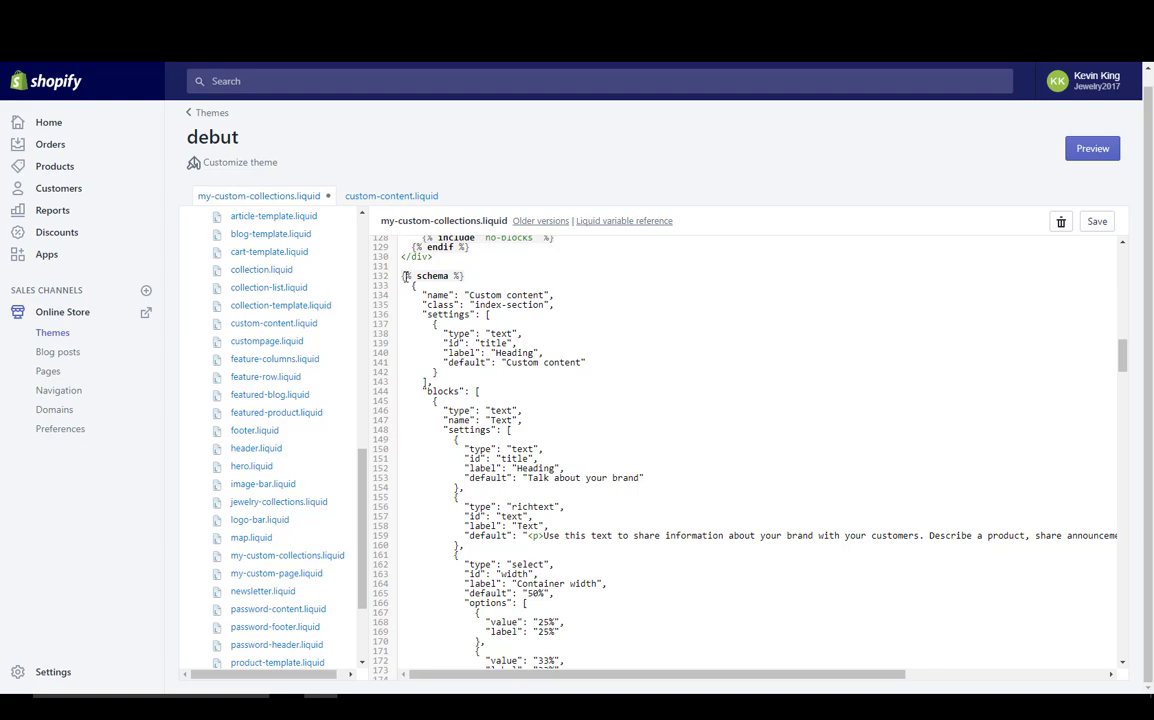
- Find 'schema', rename its 'Custom content' name to 'My Custom Collections', and save
key(ctrl+f)
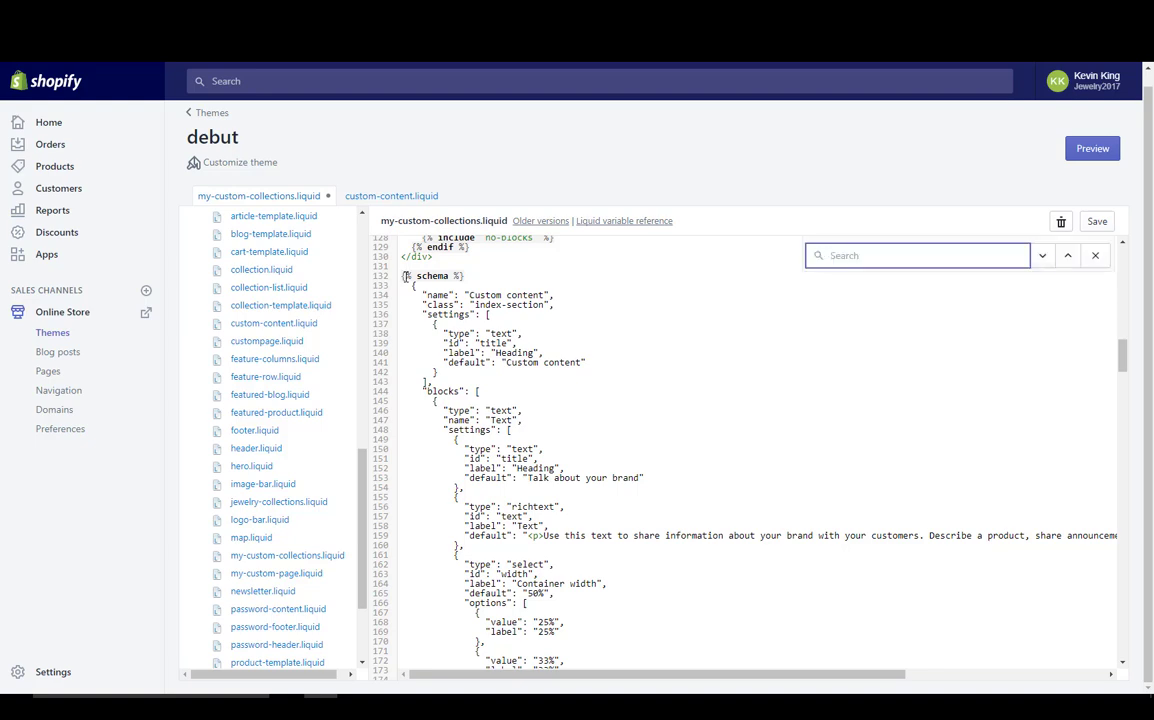
text(sche)
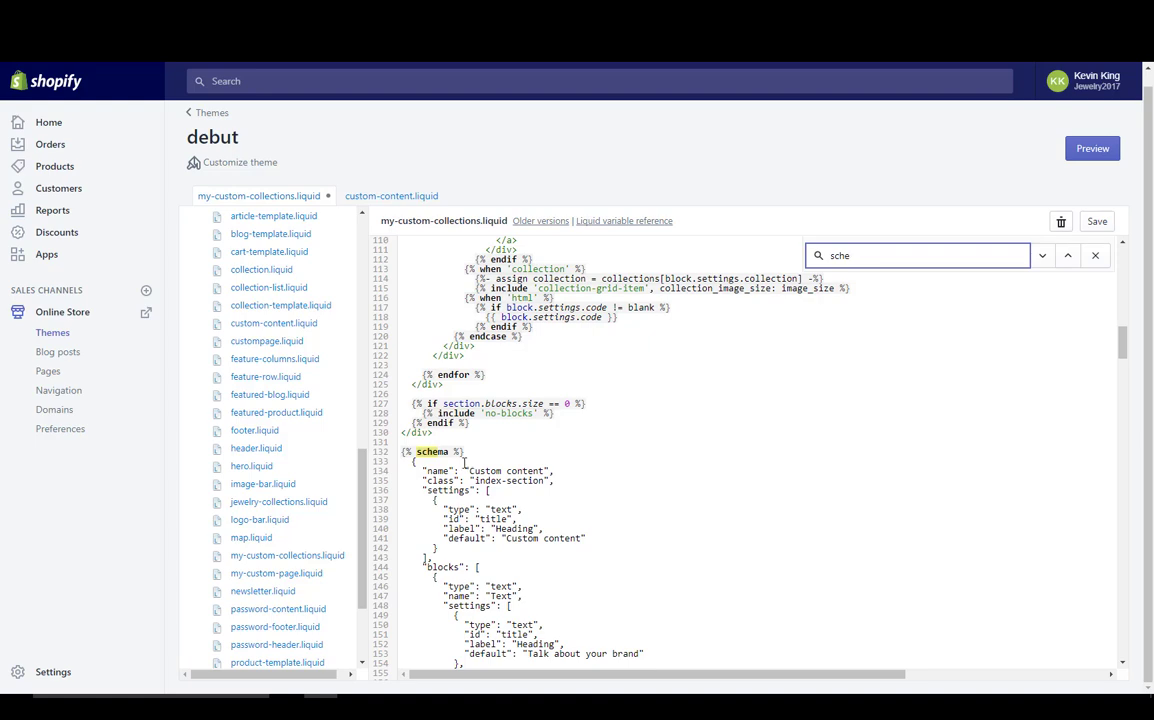
text(ma)
drag(468, 470, 543, 469)
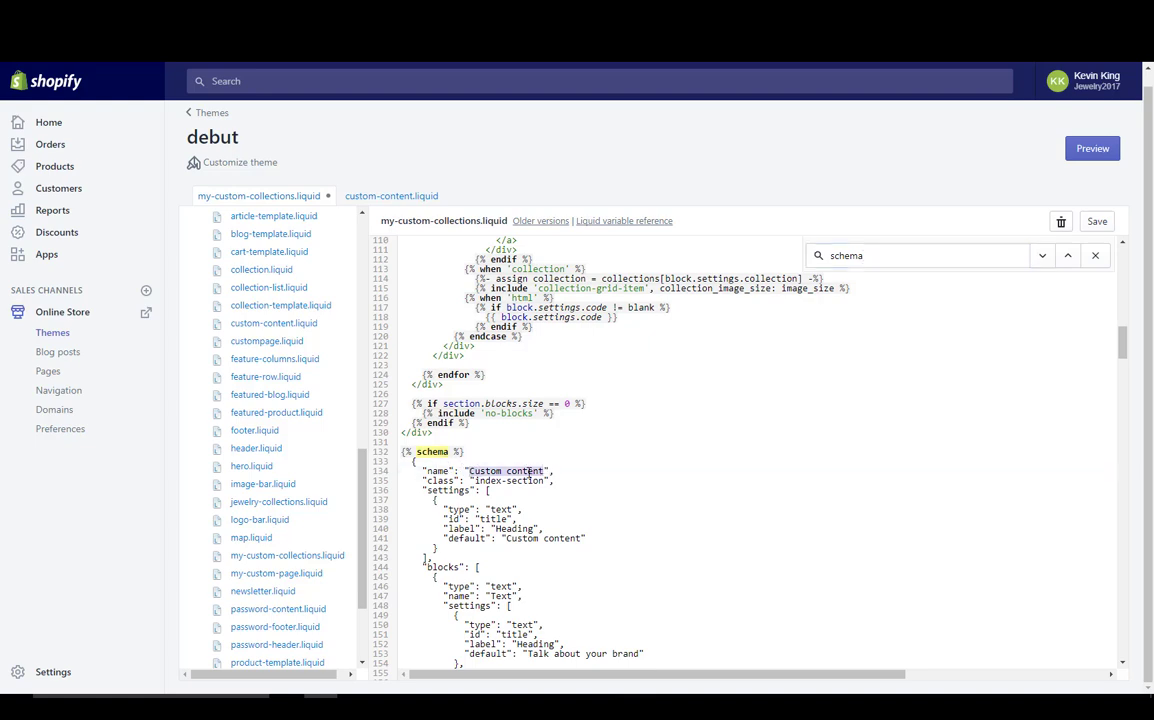
right_click(529, 471)
click(585, 291)
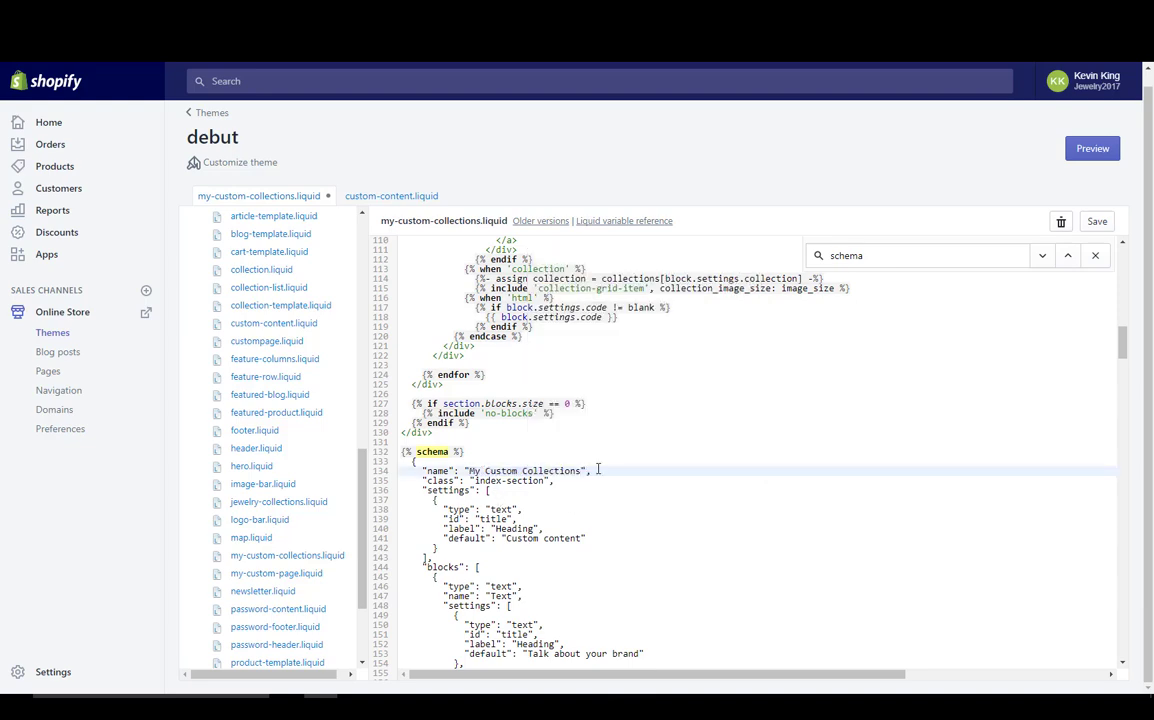
click(1095, 223)
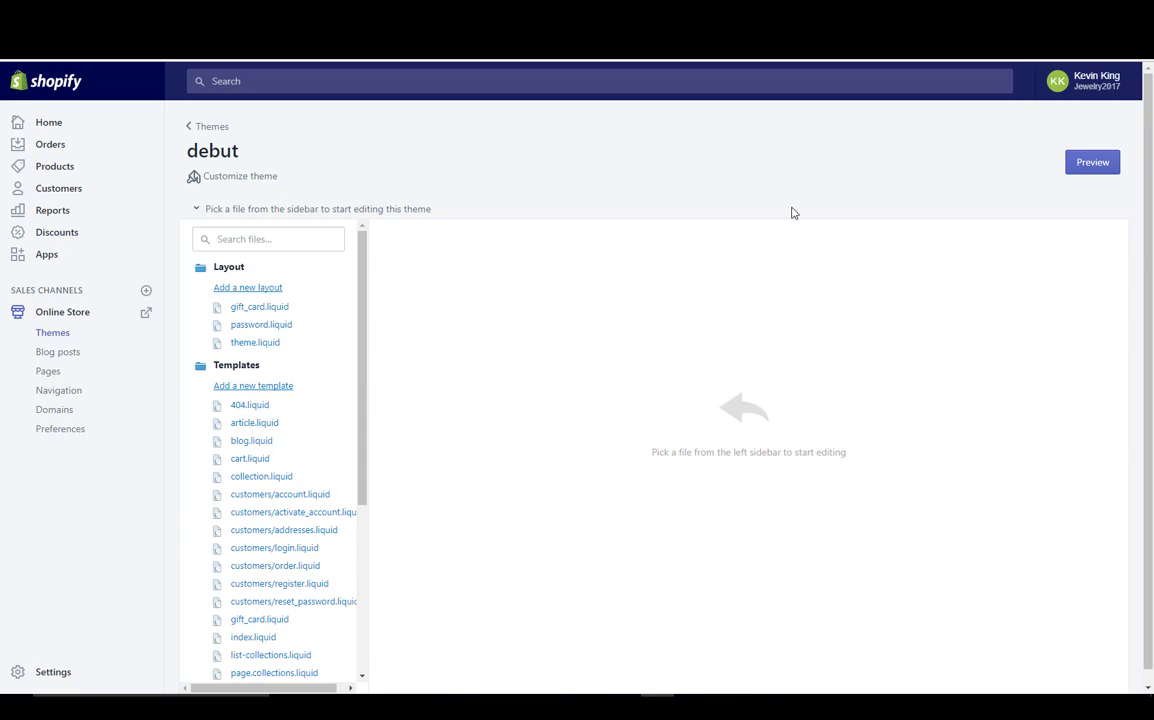
- Confirm My Custom Collections appears among the Debut theme's addable advanced layout sections
click(68, 324)
click(1077, 213)
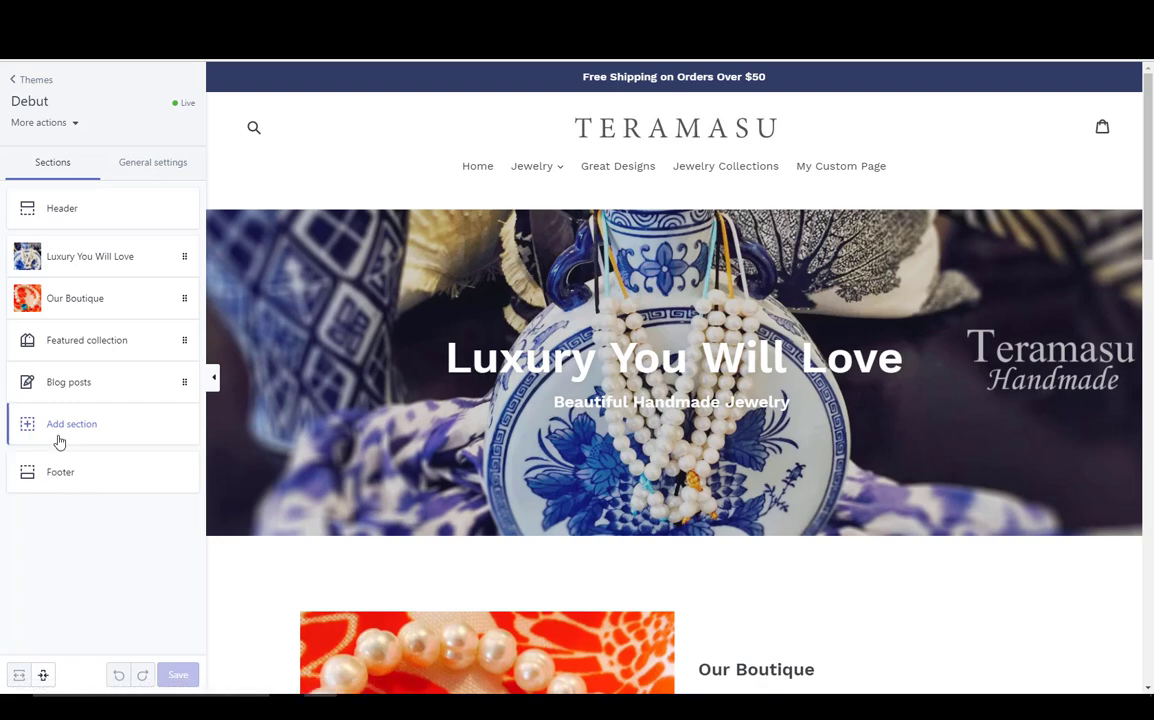
click(59, 441)
scroll(57, 440, down, 3)
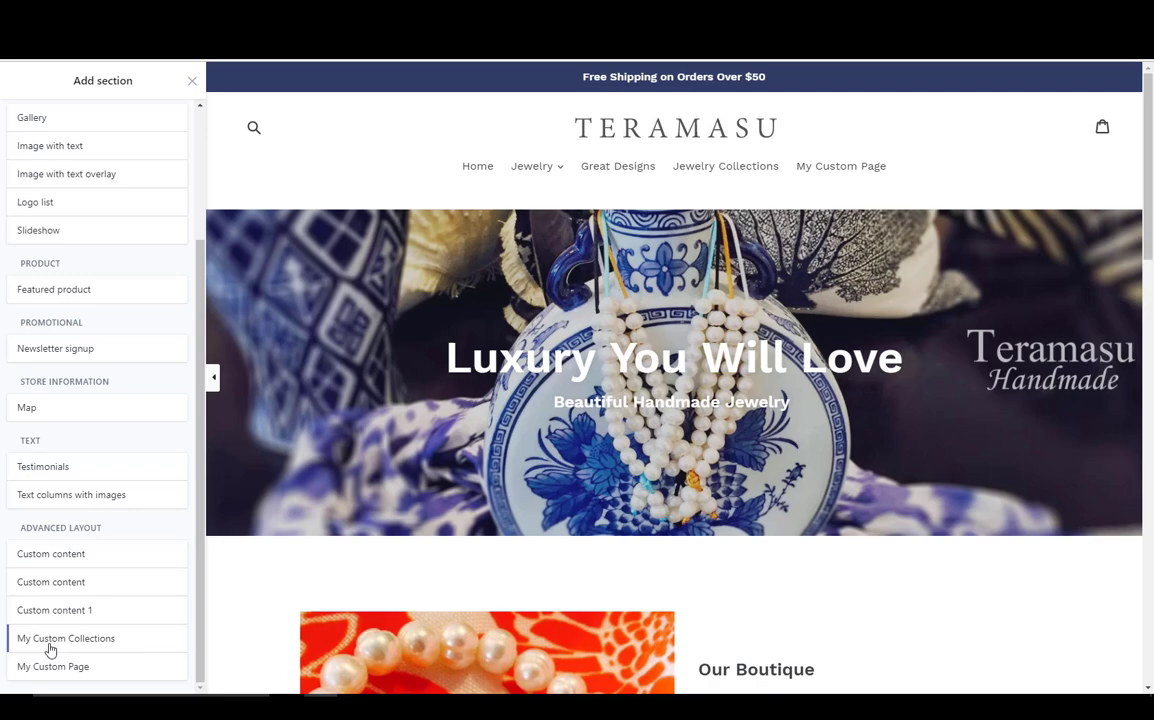
mouse_move(50, 650)
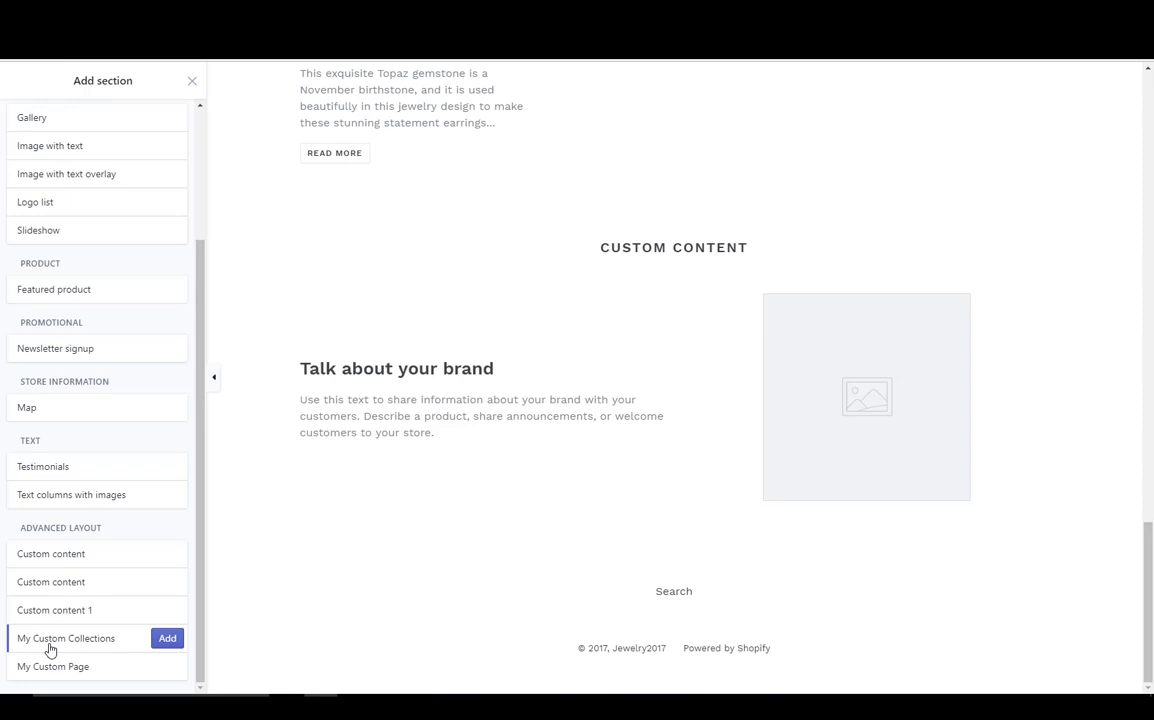
click(192, 83)
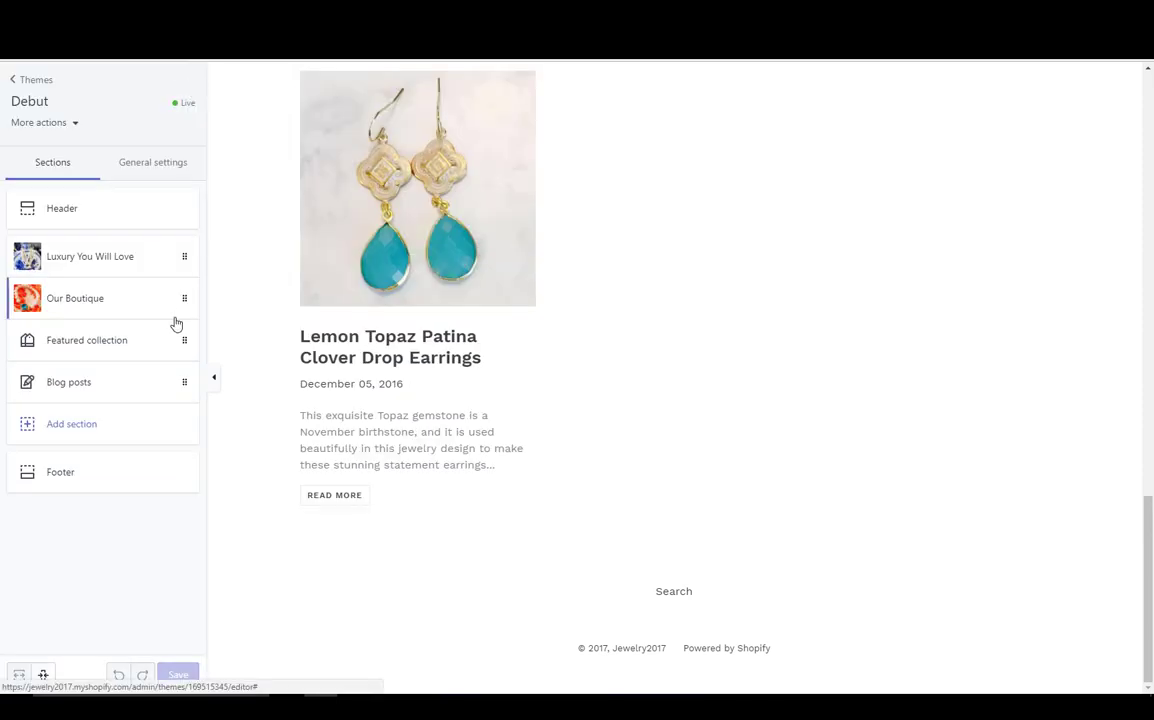
click(23, 83)
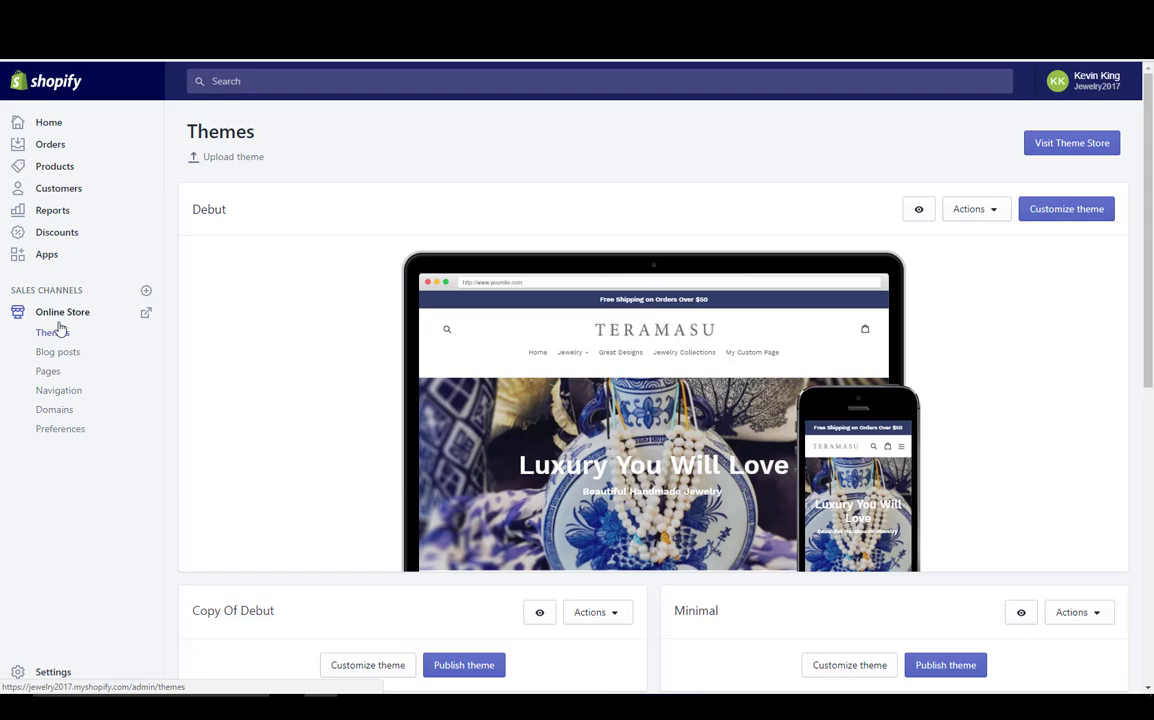
click(50, 374)
- Create and save the page 'My Custom Collections' with the page.my-custom-collections template
click(1096, 162)
click(461, 262)
text(My)
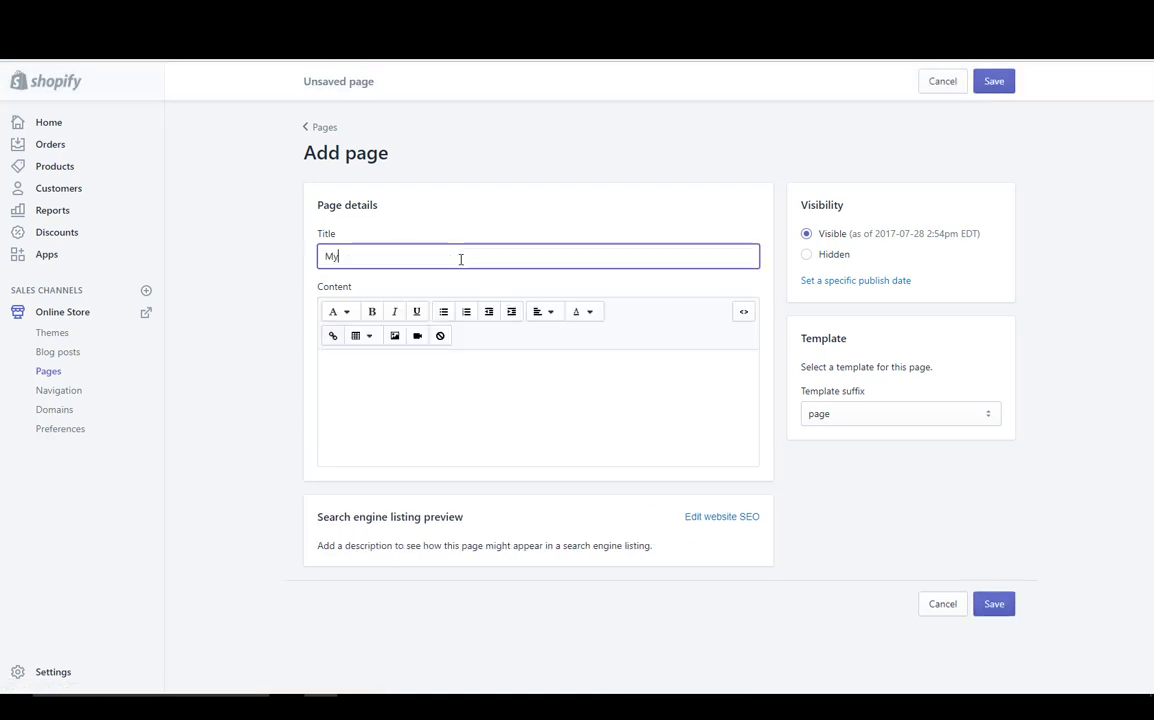
text( Custo)
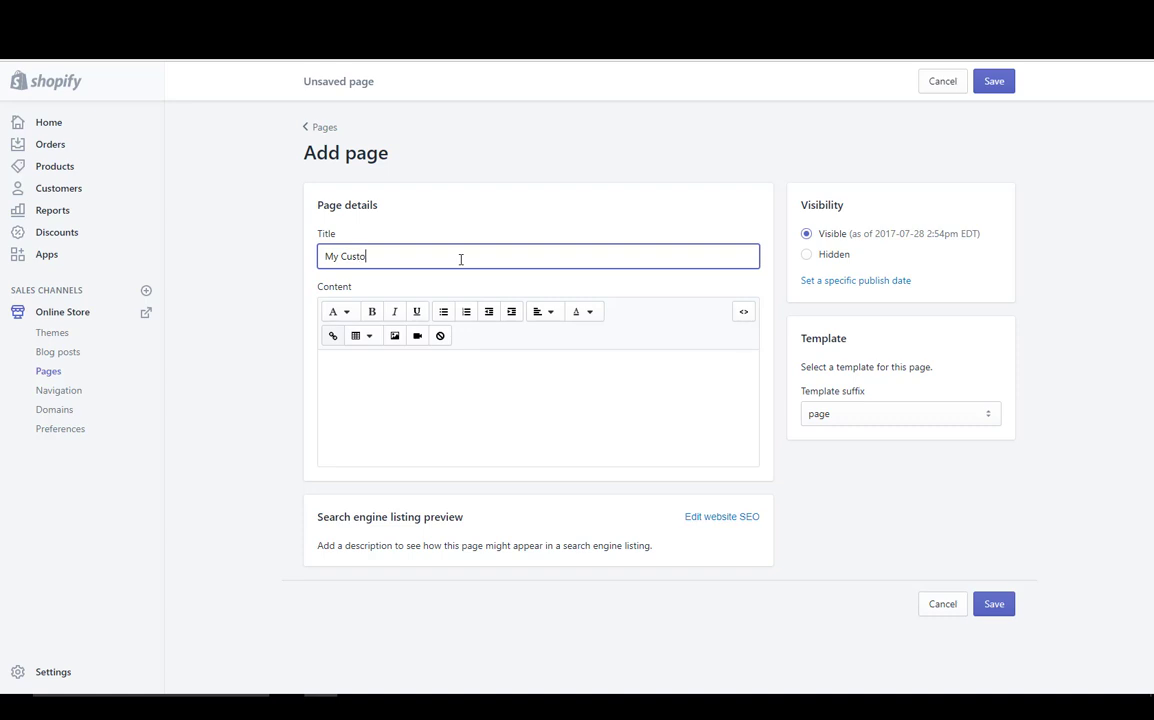
text(m Collection)
click(847, 427)
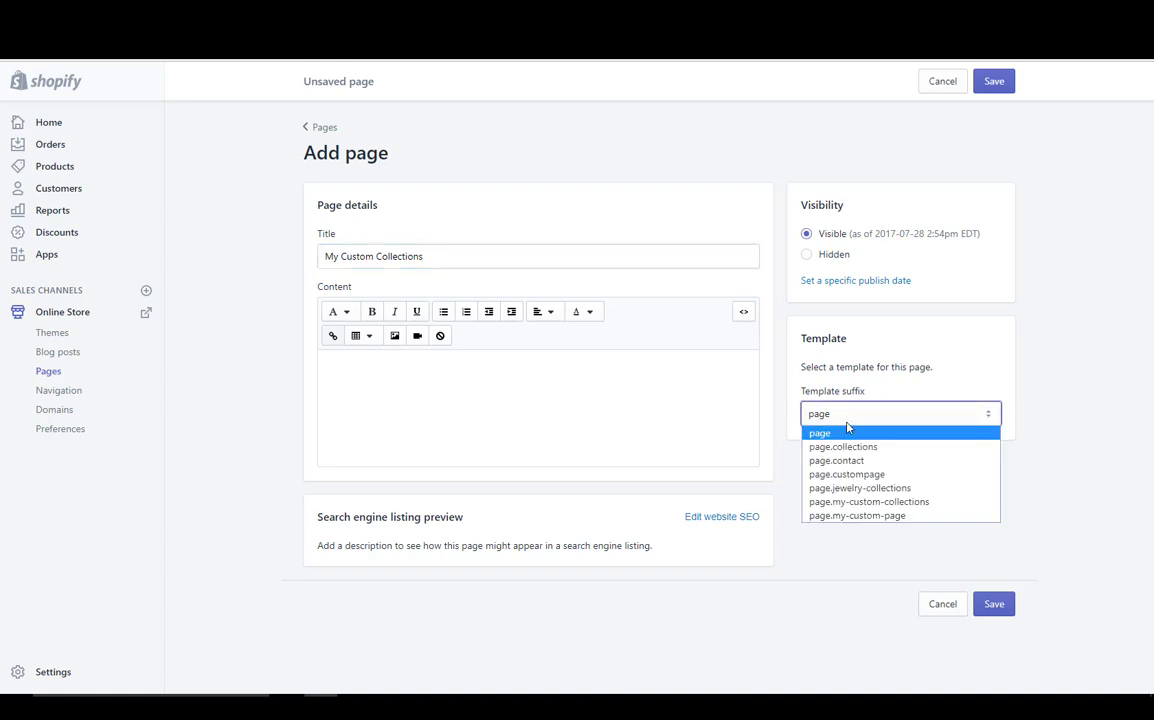
click(847, 504)
click(994, 604)
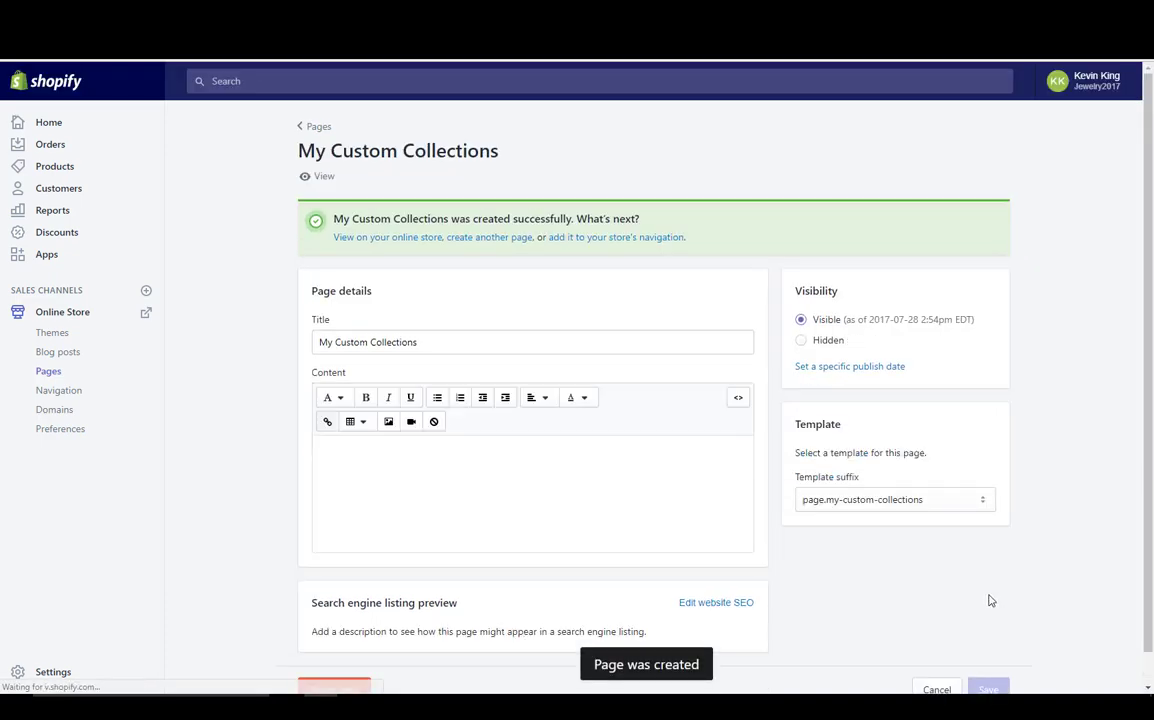
click(52, 394)
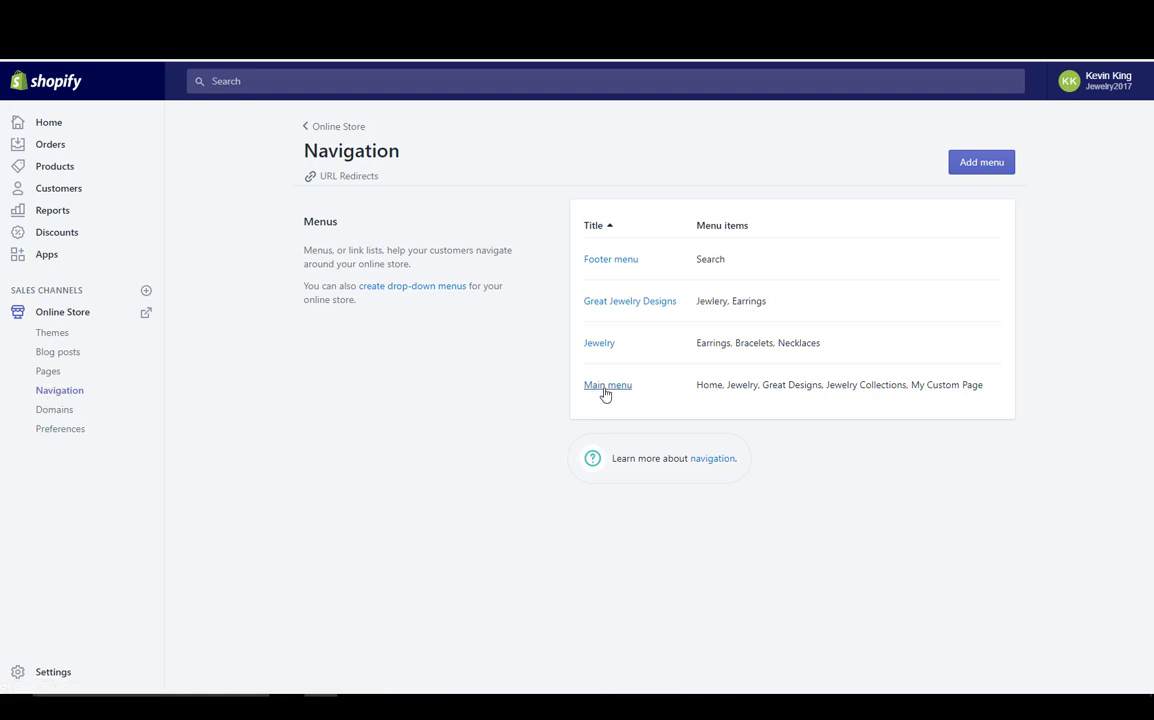
- Add a Main menu item named 'My Custom Customer'
click(604, 391)
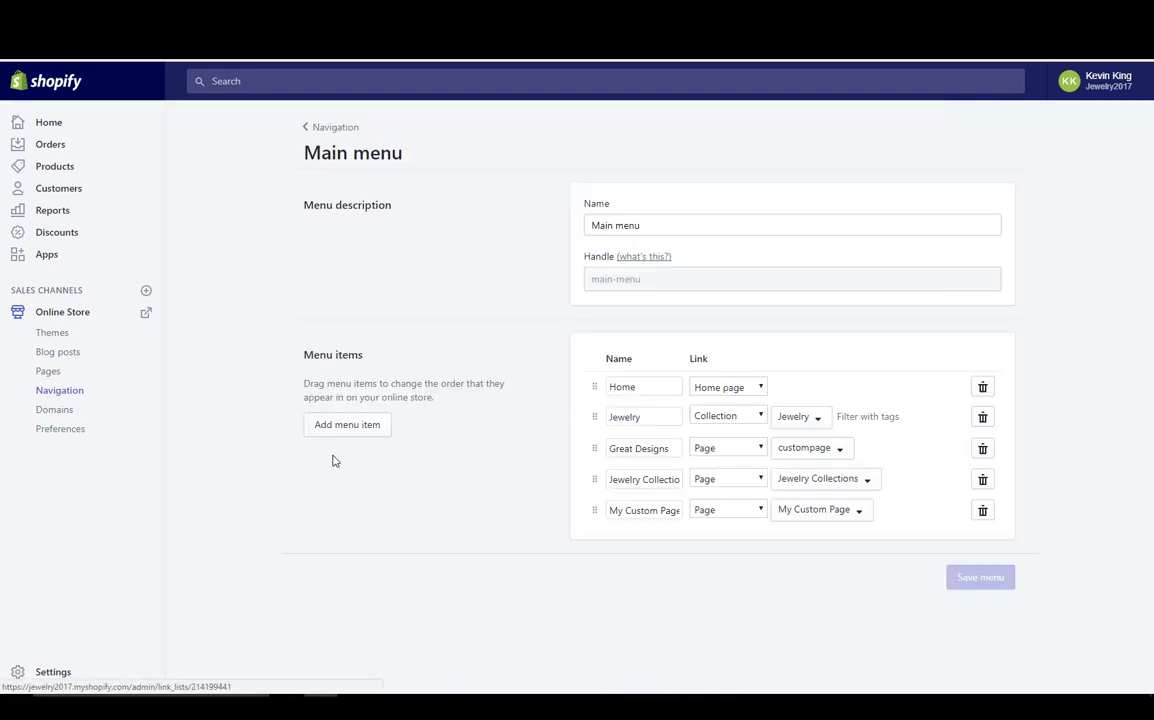
click(343, 428)
click(634, 541)
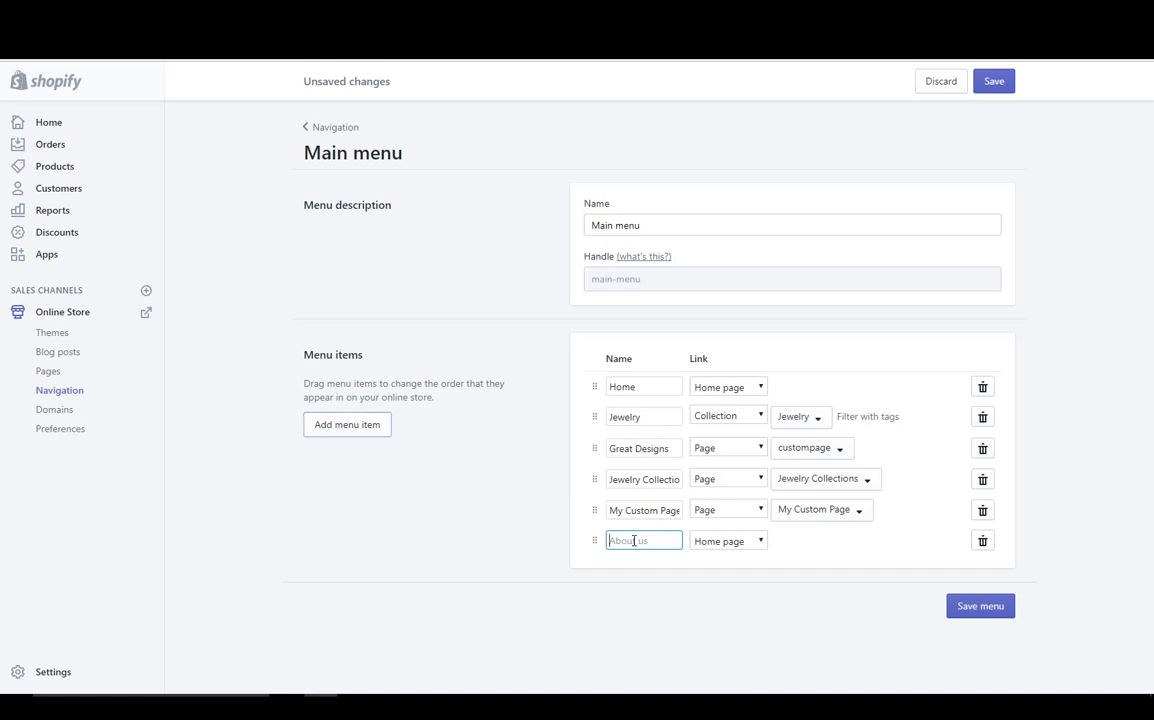
text(M)
text(y Custom )
text(Customer)
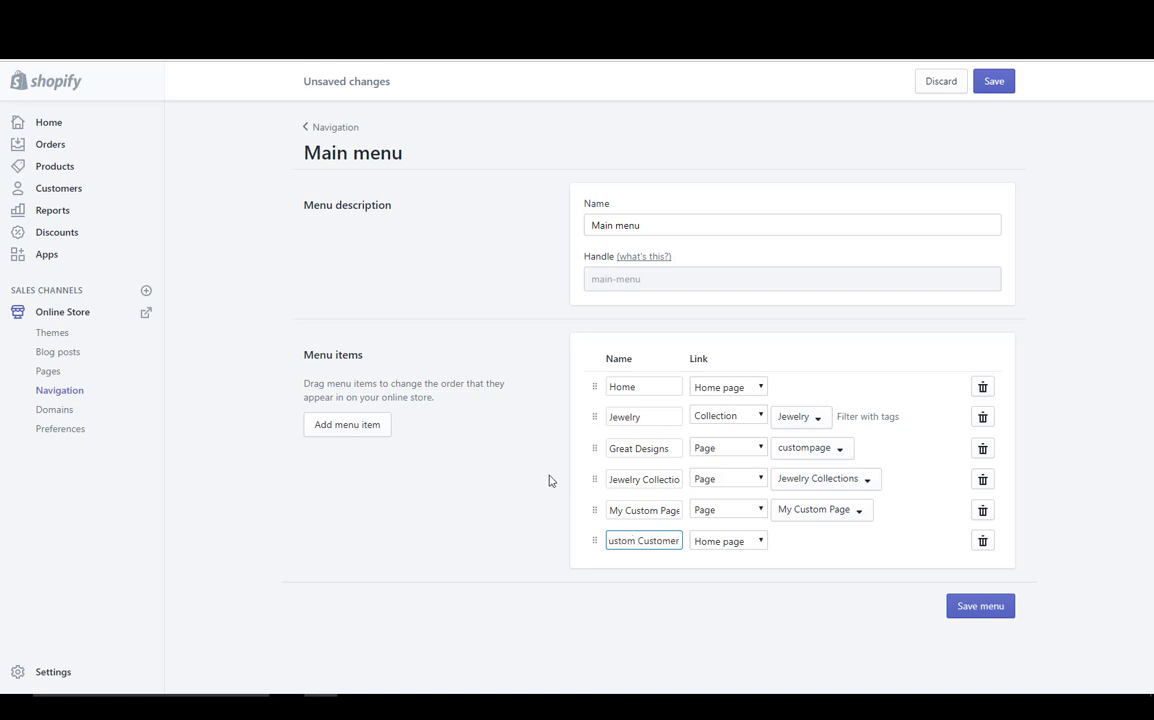
- Link the new menu item to the My Custom Collections page and save the menu
click(697, 547)
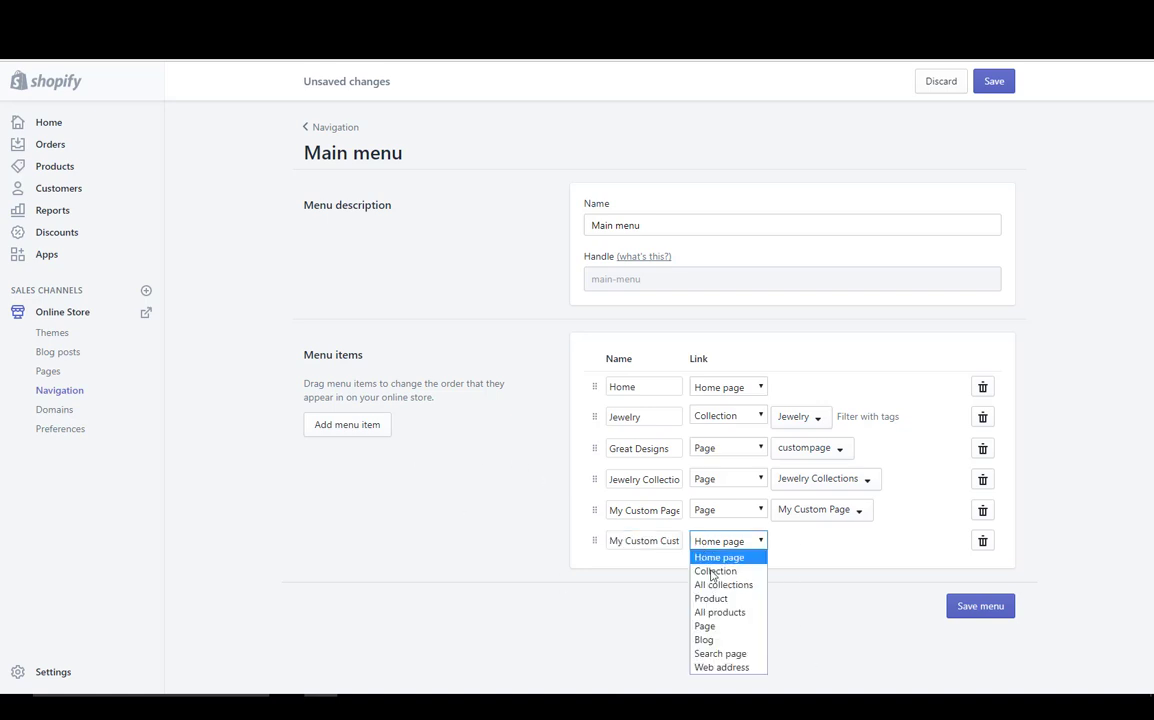
click(706, 625)
click(805, 546)
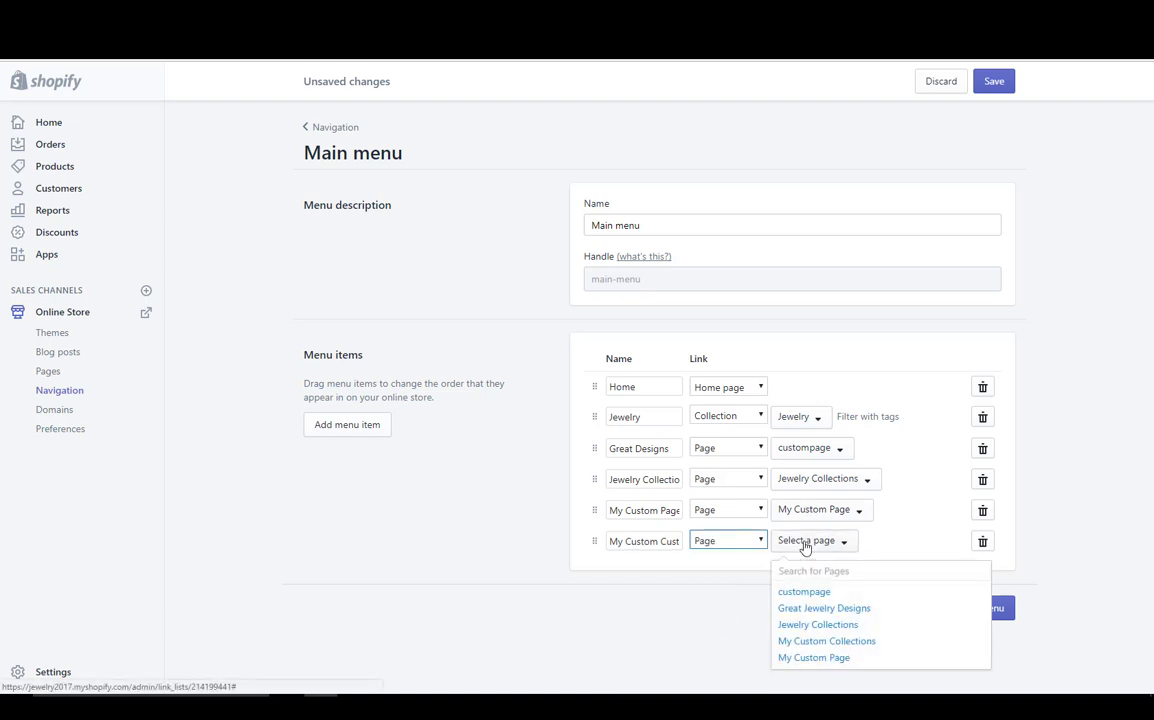
click(814, 643)
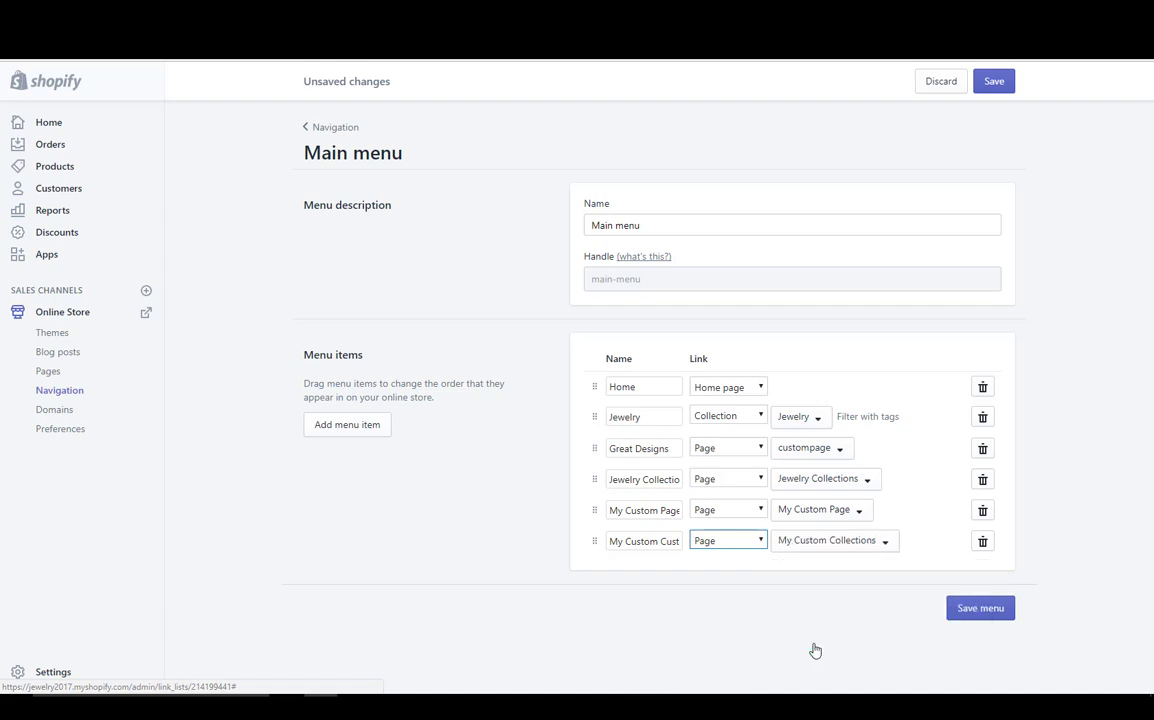
click(969, 622)
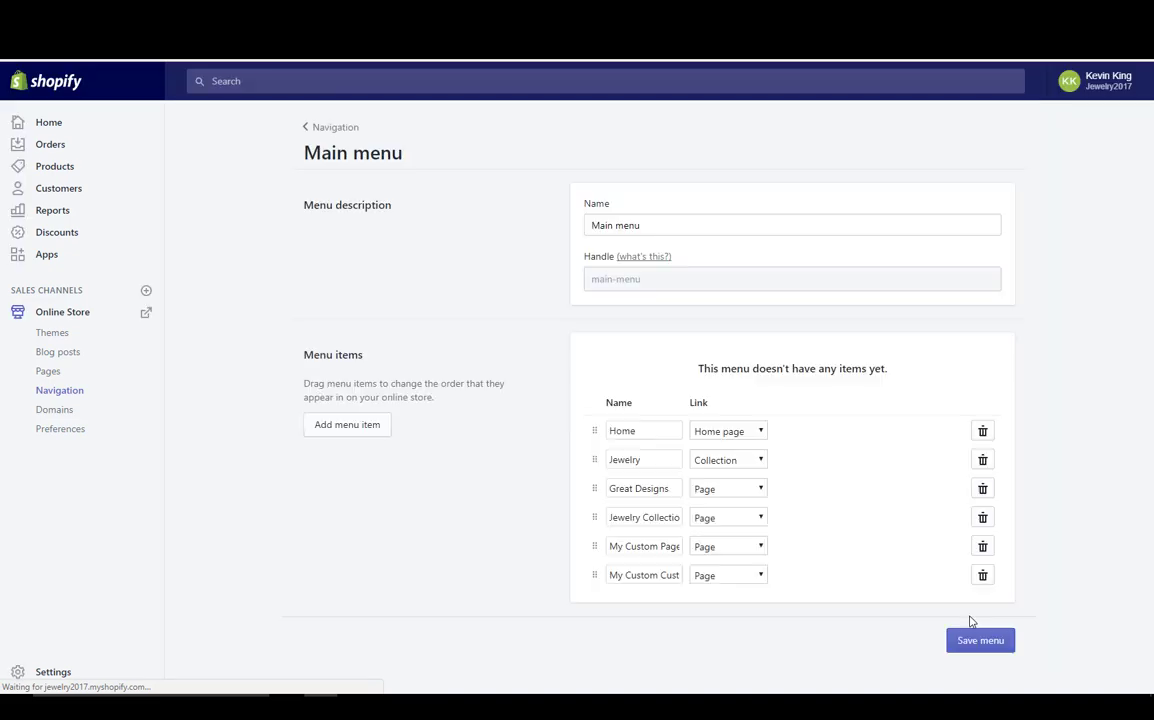
click(56, 315)
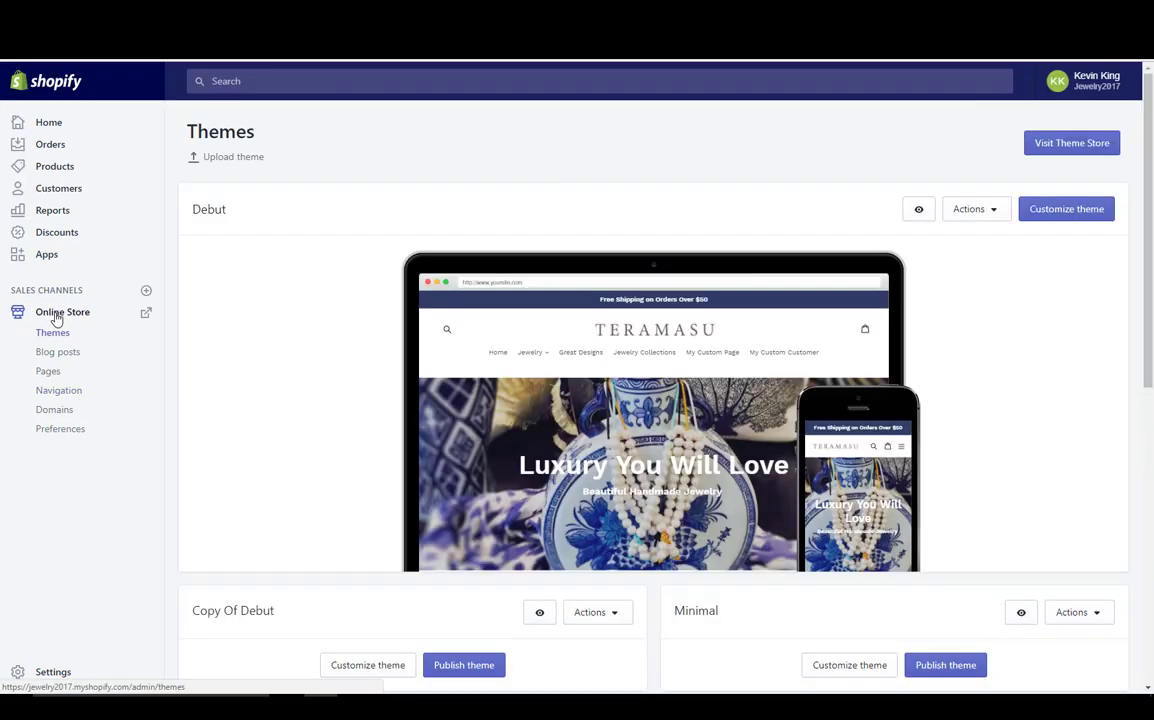
- Reload the storefront to confirm My Custom Collections appears in the navigation
click(146, 318)
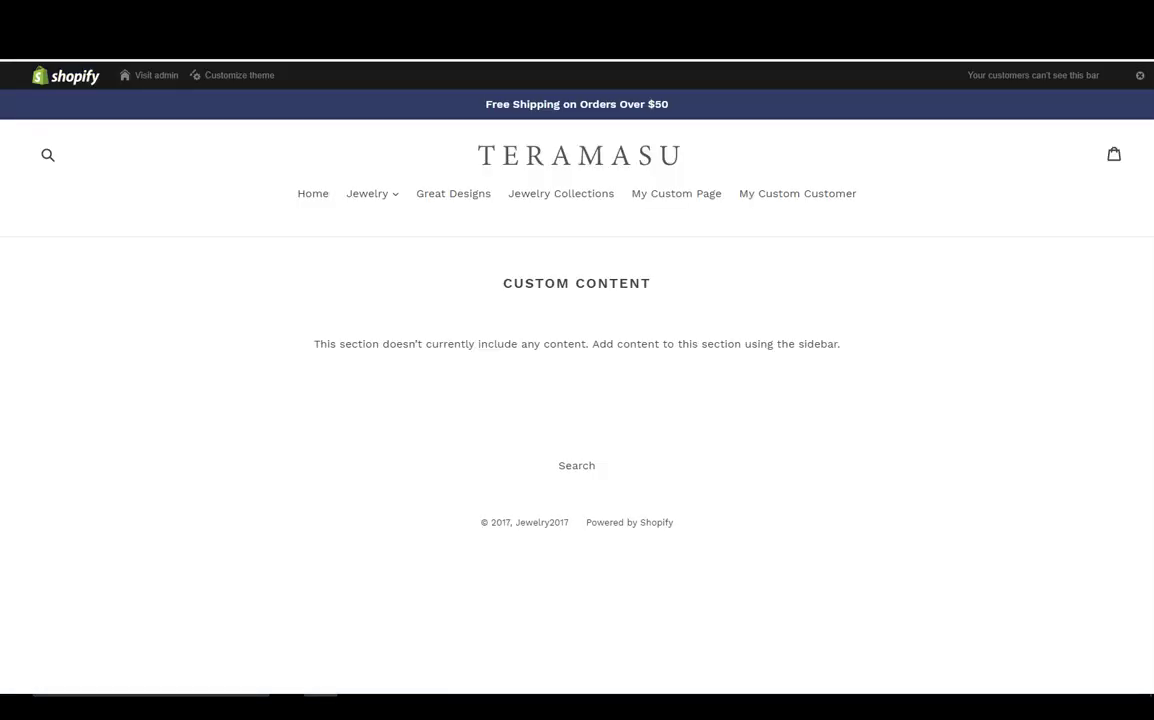
key(F5)
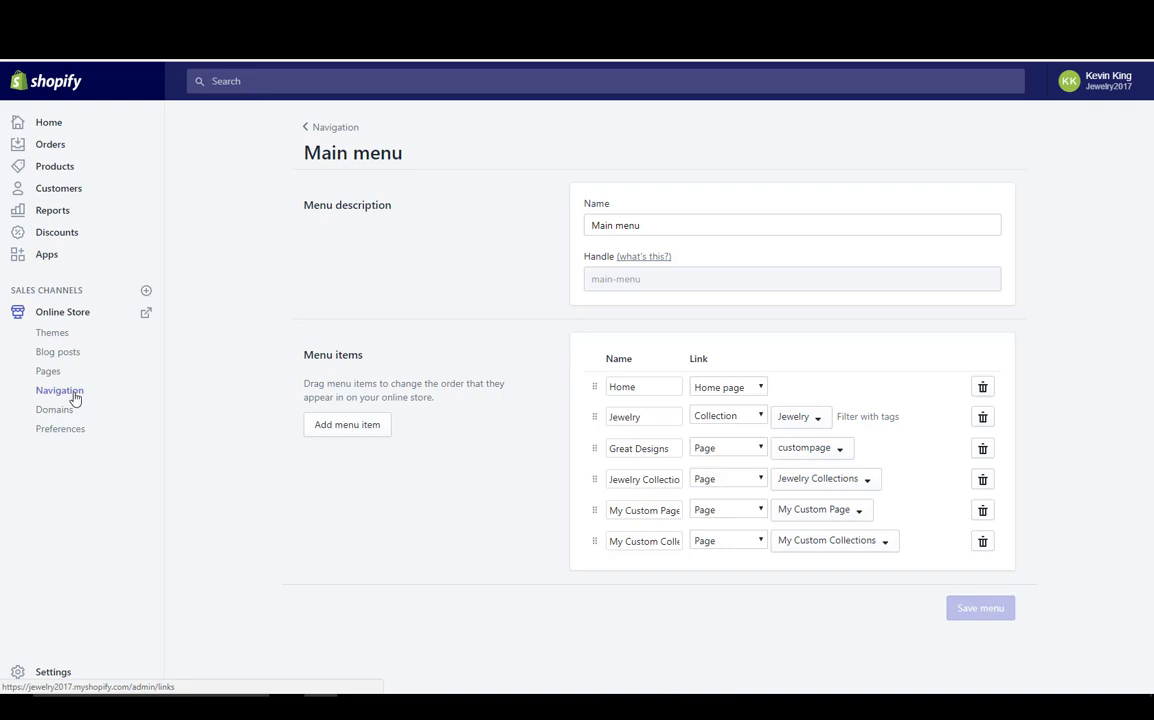
click(55, 335)
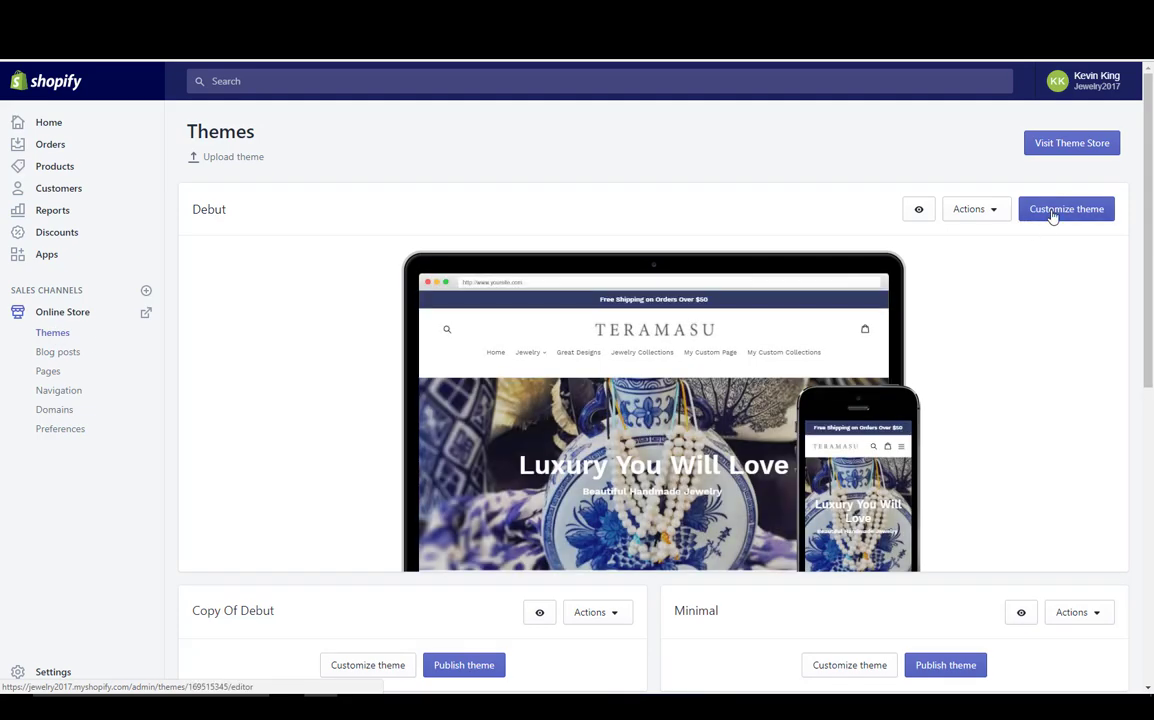
- Open the My Custom Collections section and add a 25%-wide Bracelets collection tile
click(1052, 216)
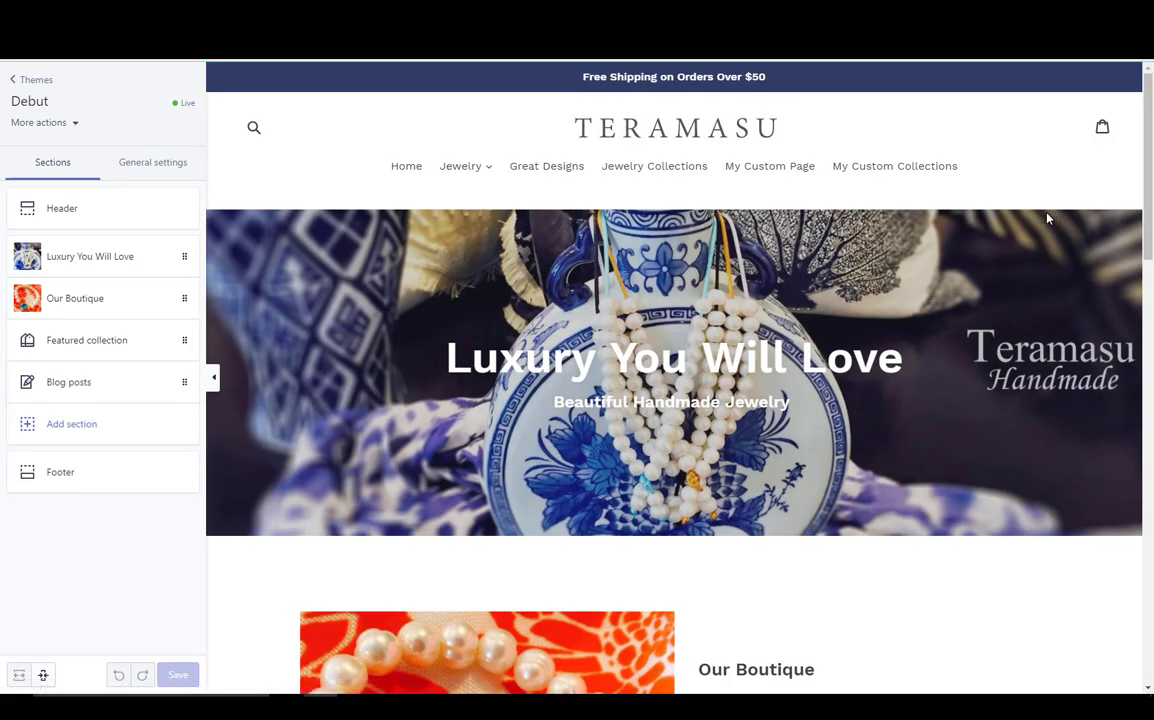
click(862, 174)
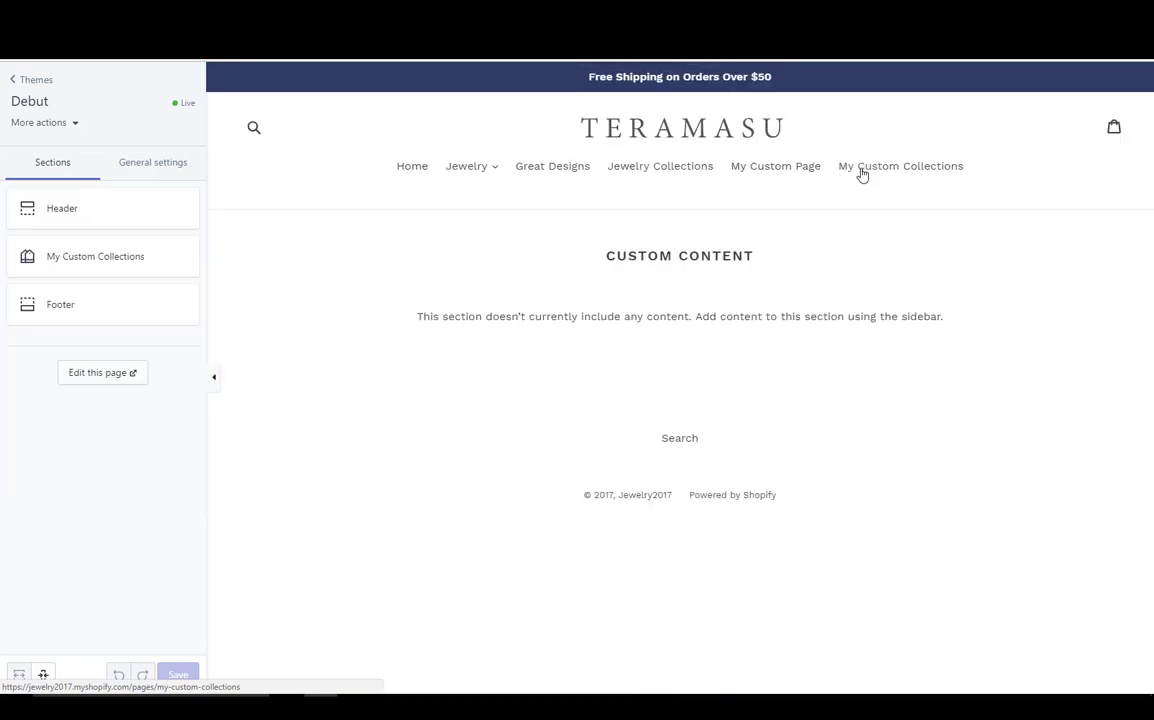
click(82, 258)
click(82, 258)
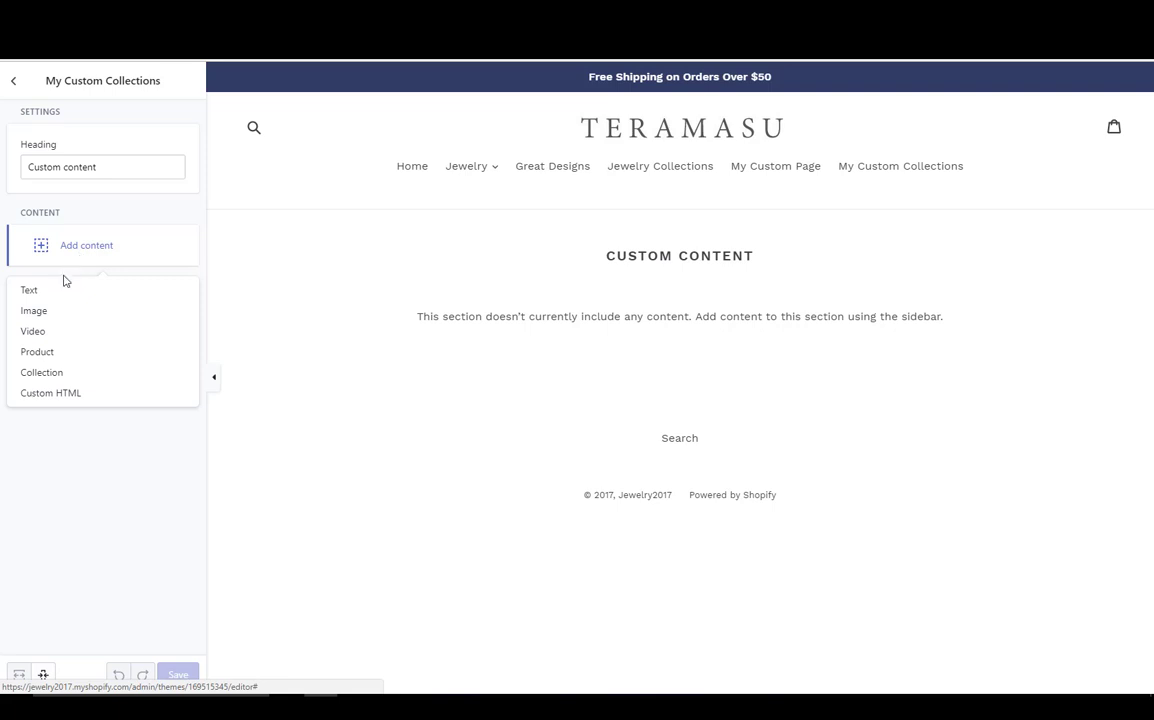
click(55, 378)
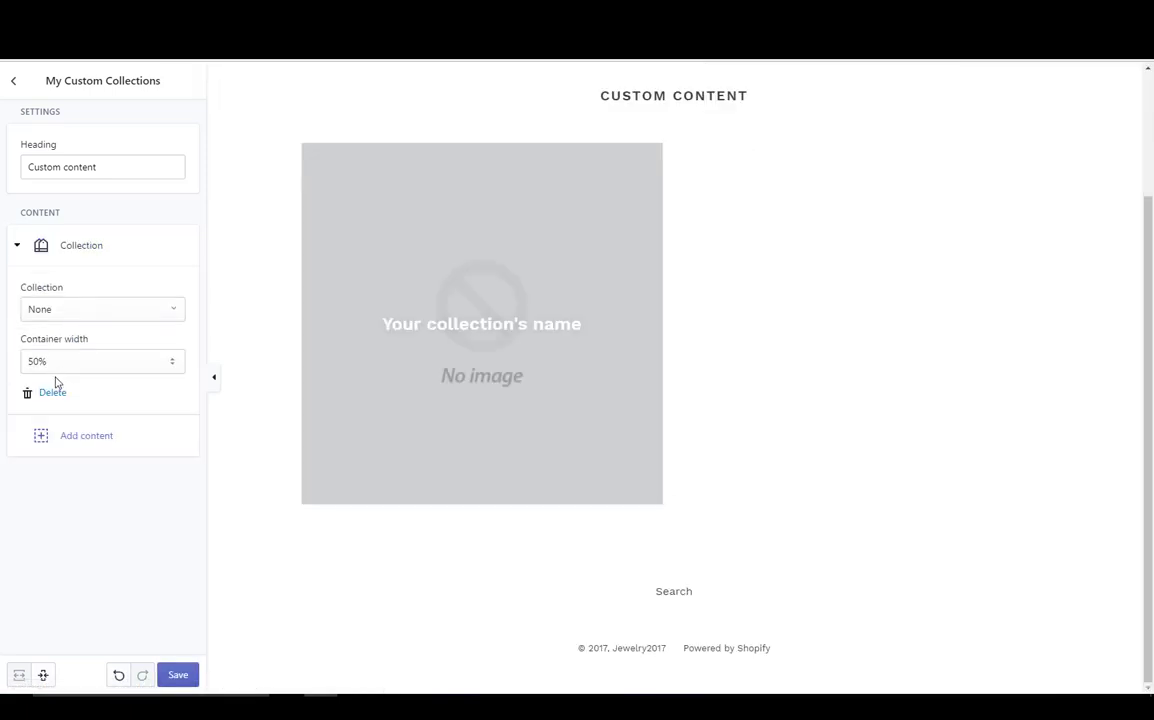
click(77, 314)
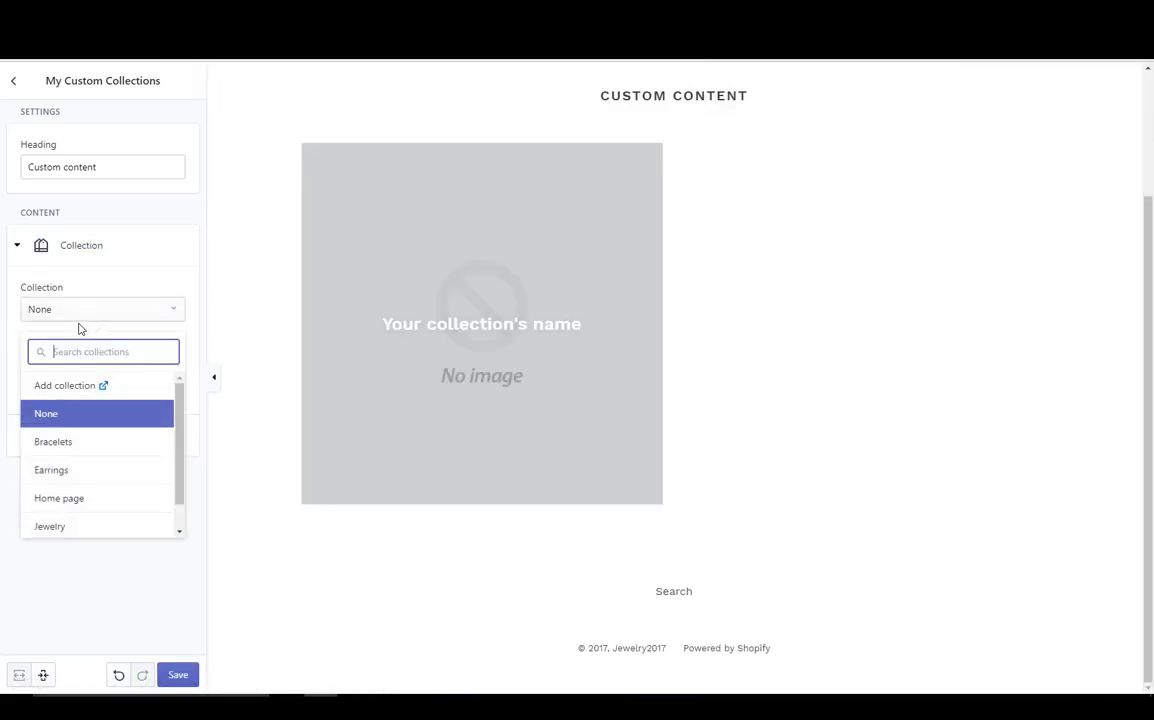
click(81, 451)
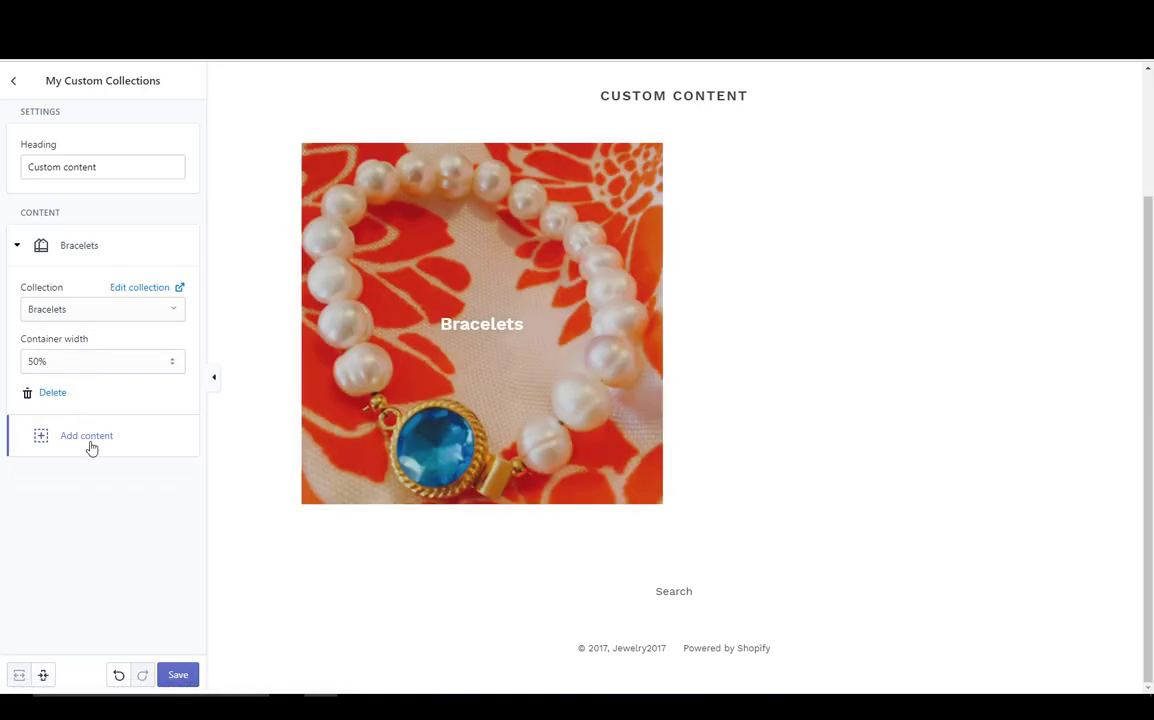
click(100, 361)
click(102, 386)
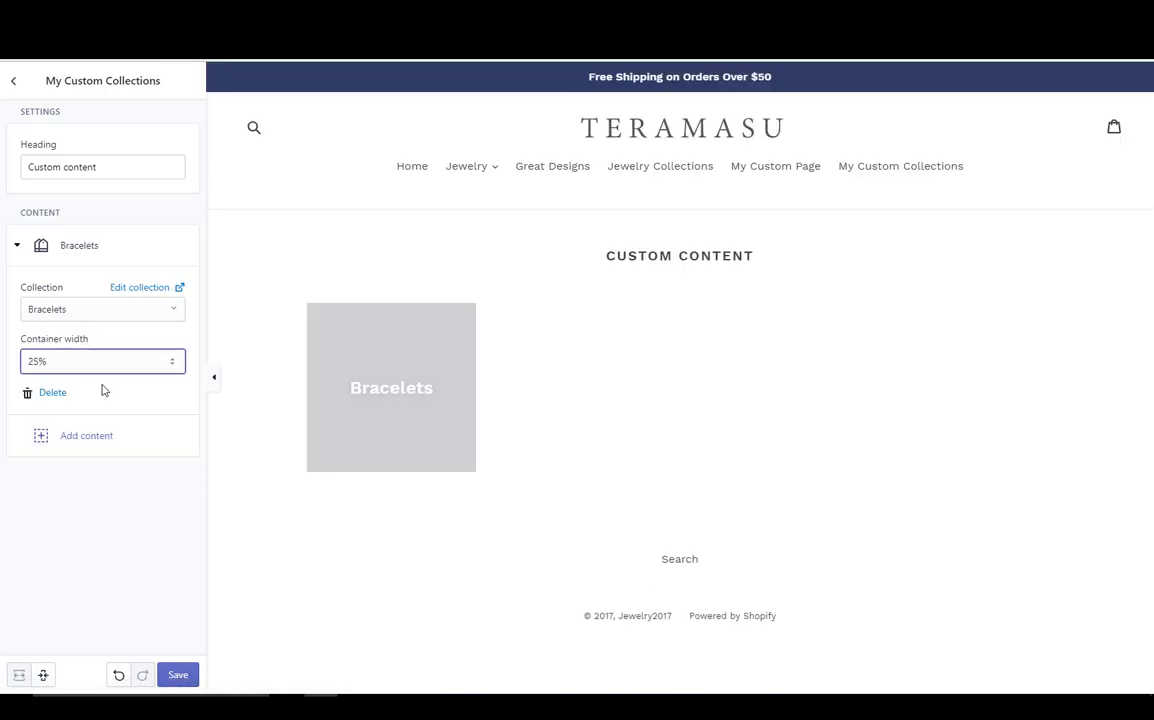
- Add a second 25%-wide collection tile showing Jewelry
click(82, 438)
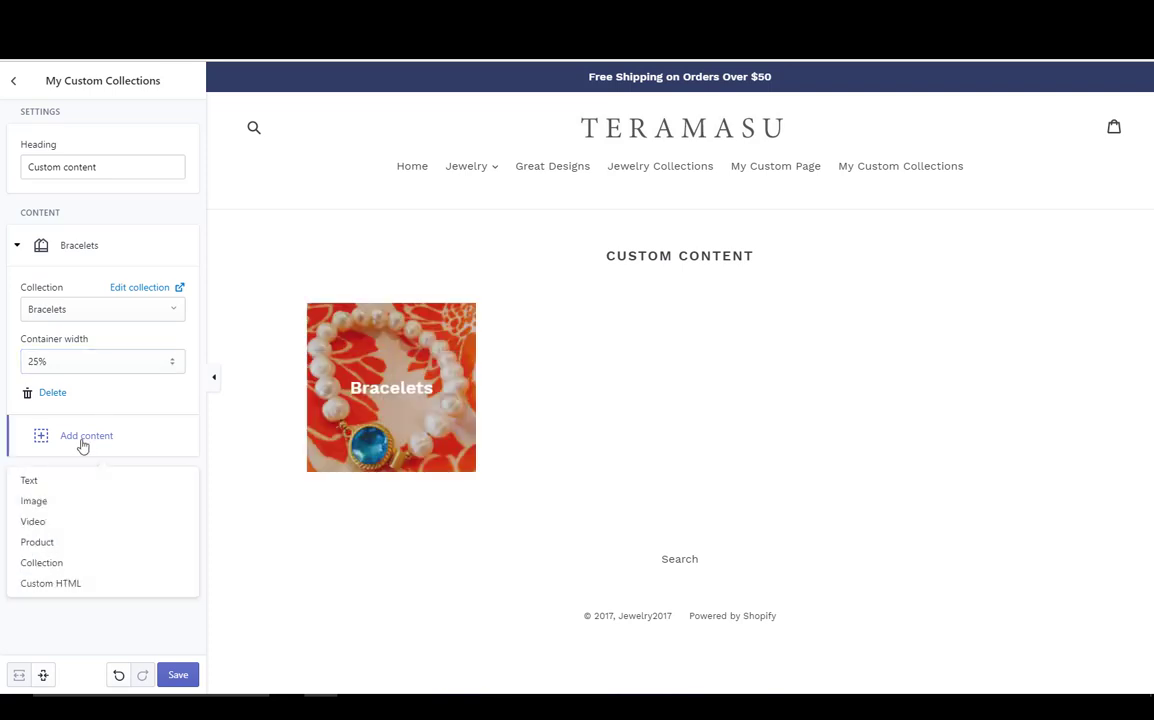
click(70, 572)
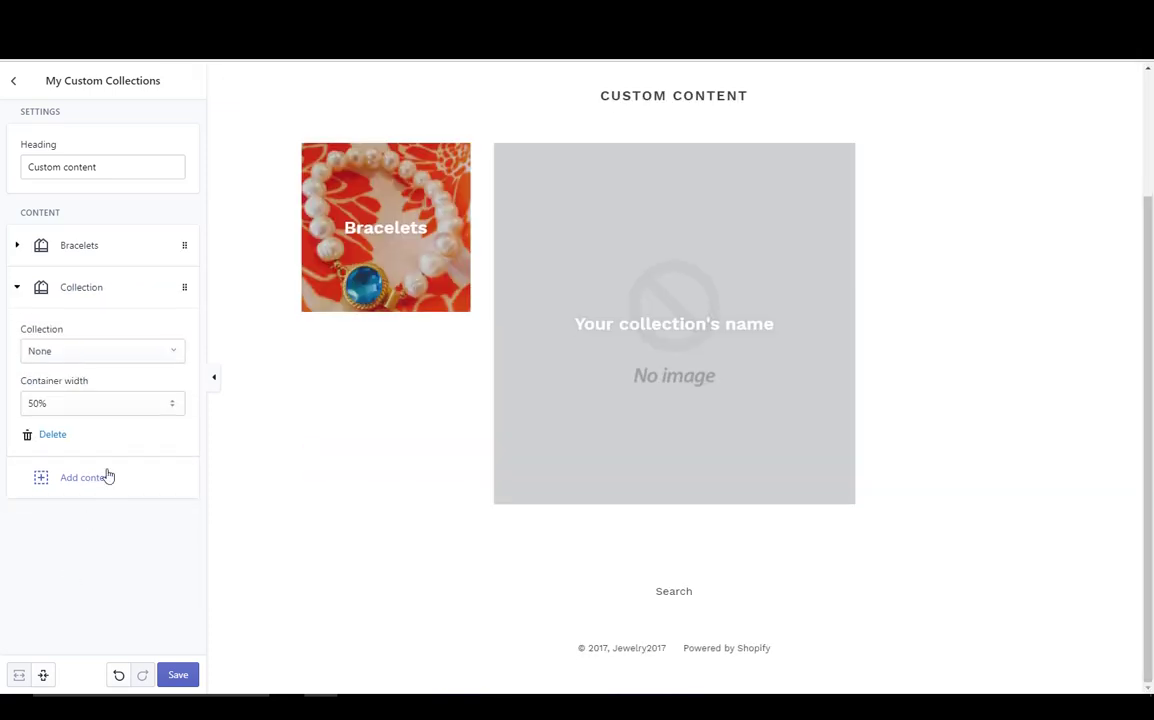
click(108, 410)
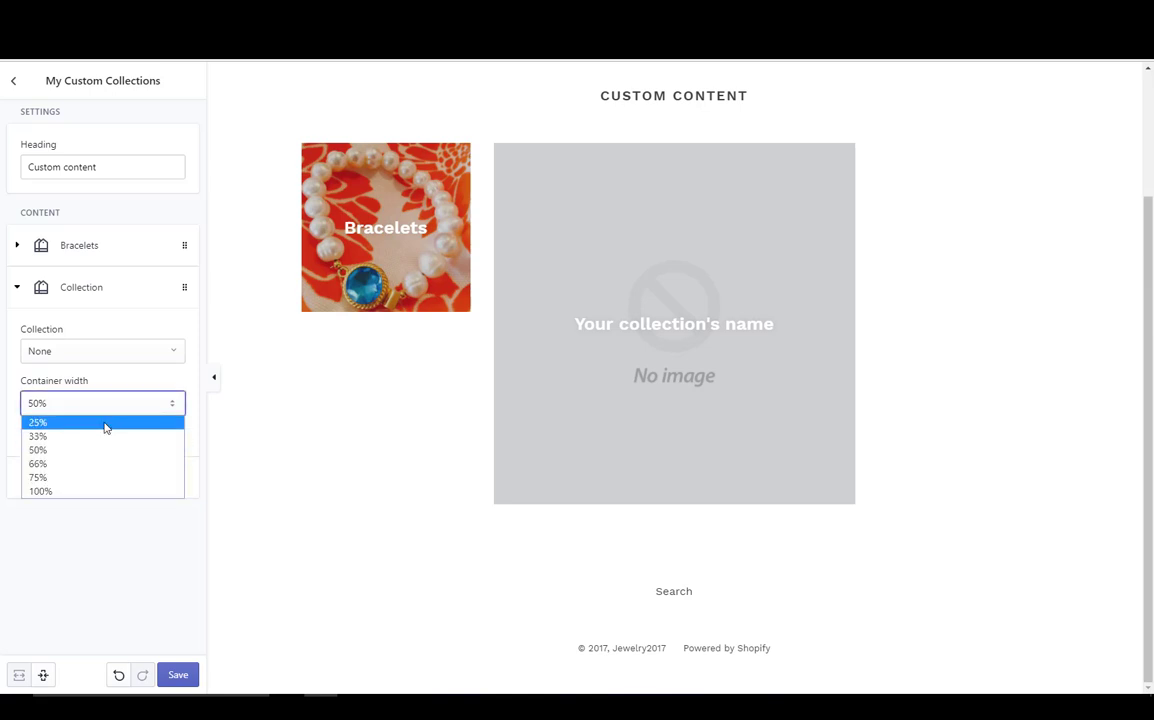
click(106, 425)
click(123, 352)
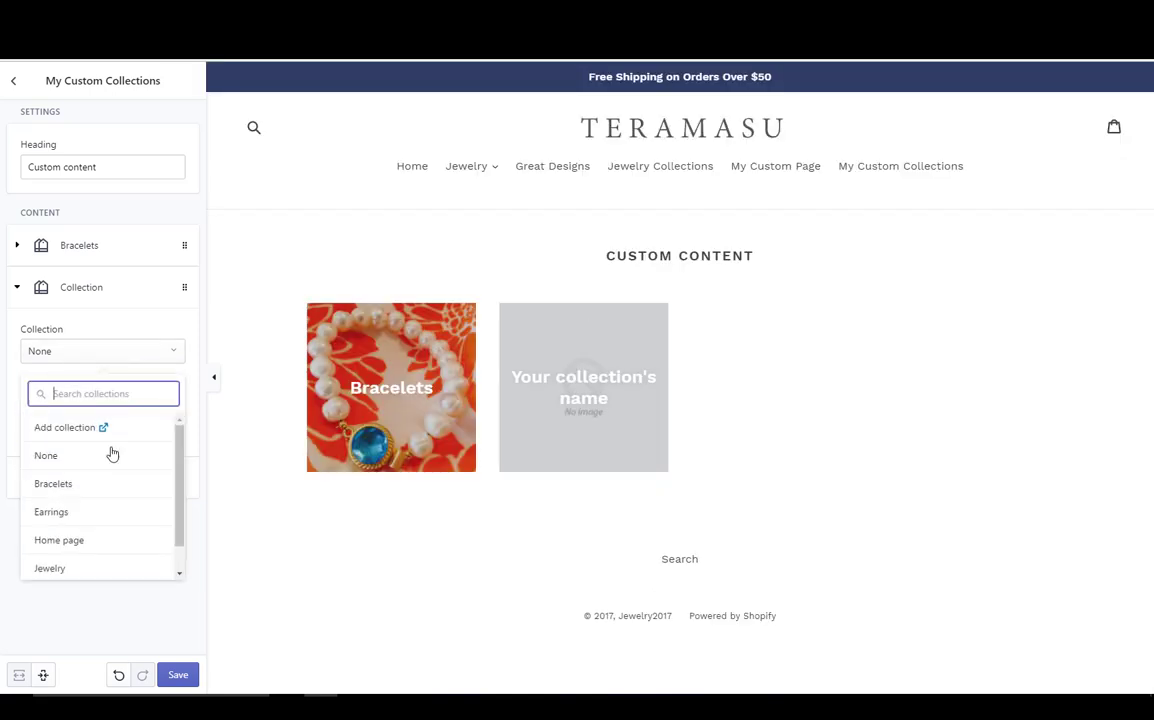
click(101, 567)
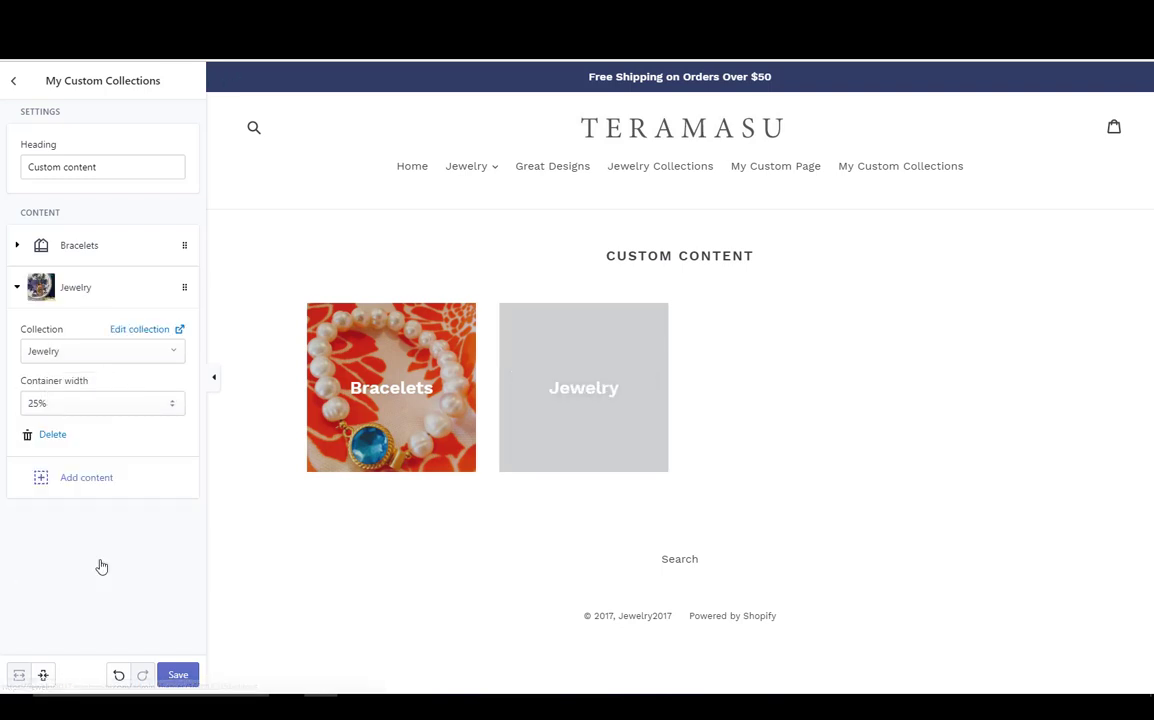
- Add a 25%-wide Earrings collection tile and save the section
click(80, 479)
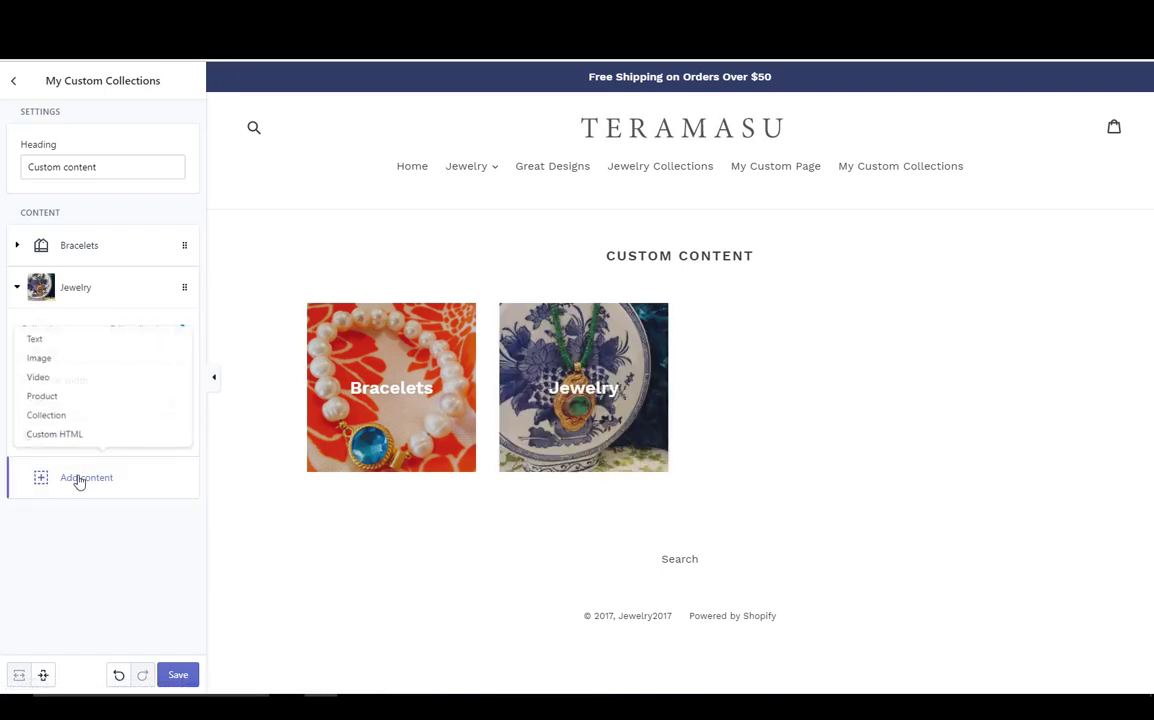
click(46, 414)
click(85, 401)
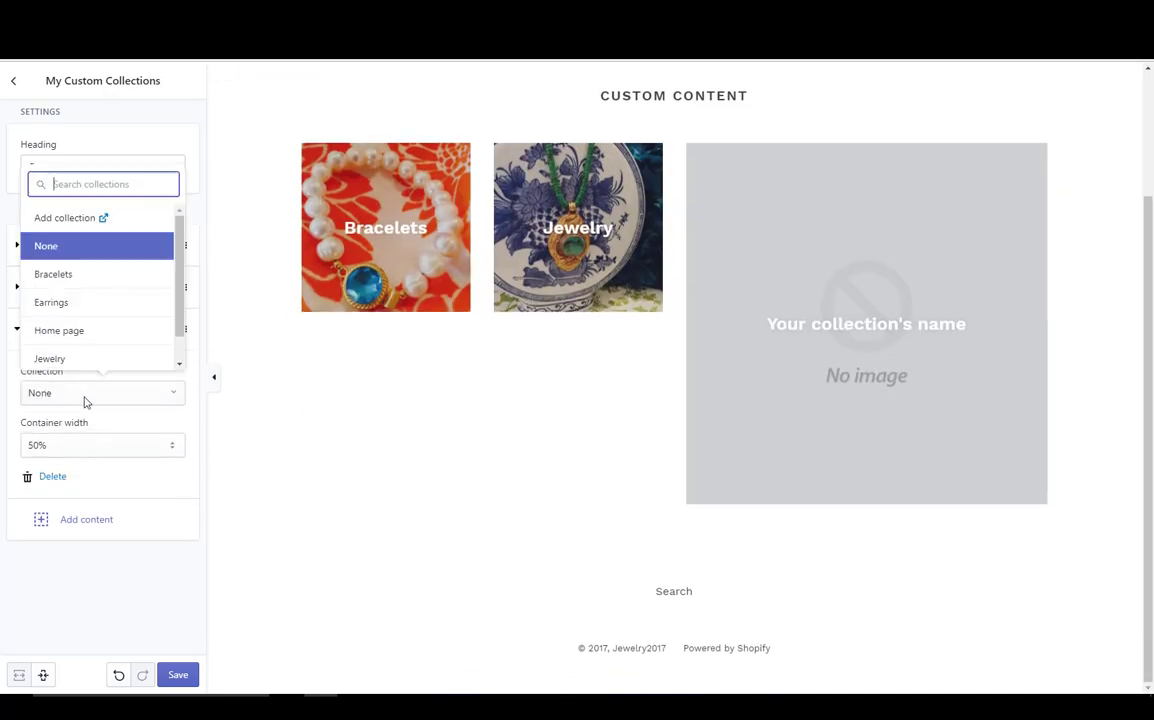
click(93, 304)
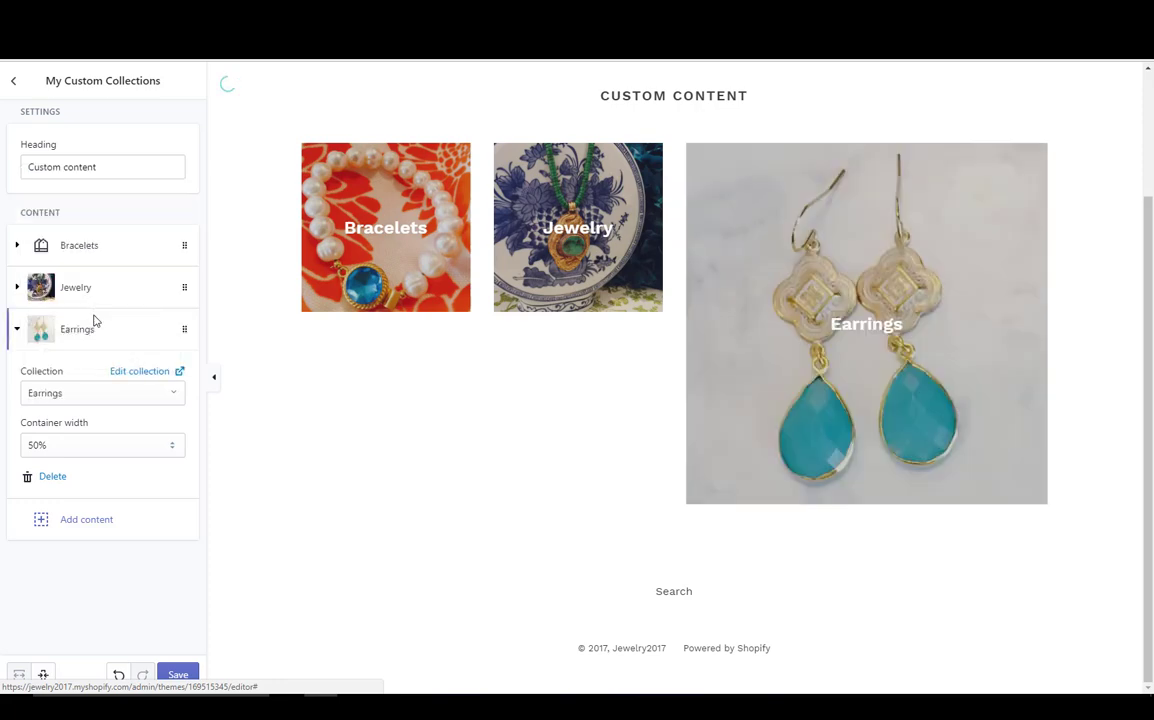
click(88, 447)
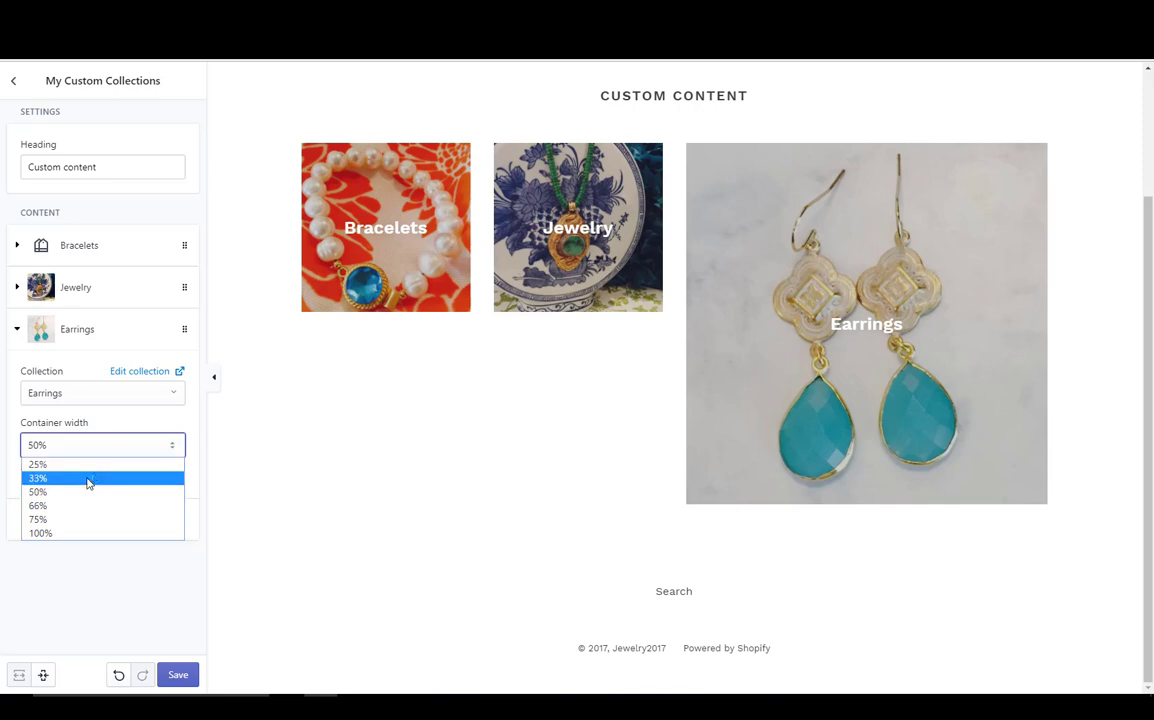
click(88, 467)
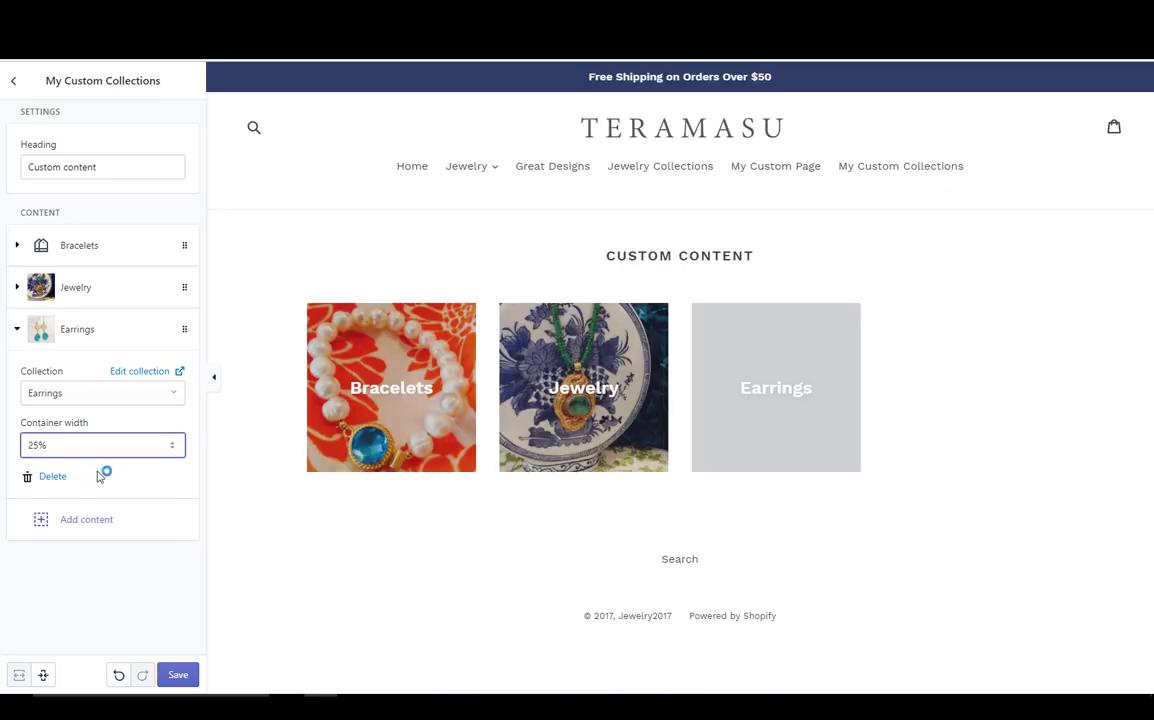
click(178, 676)
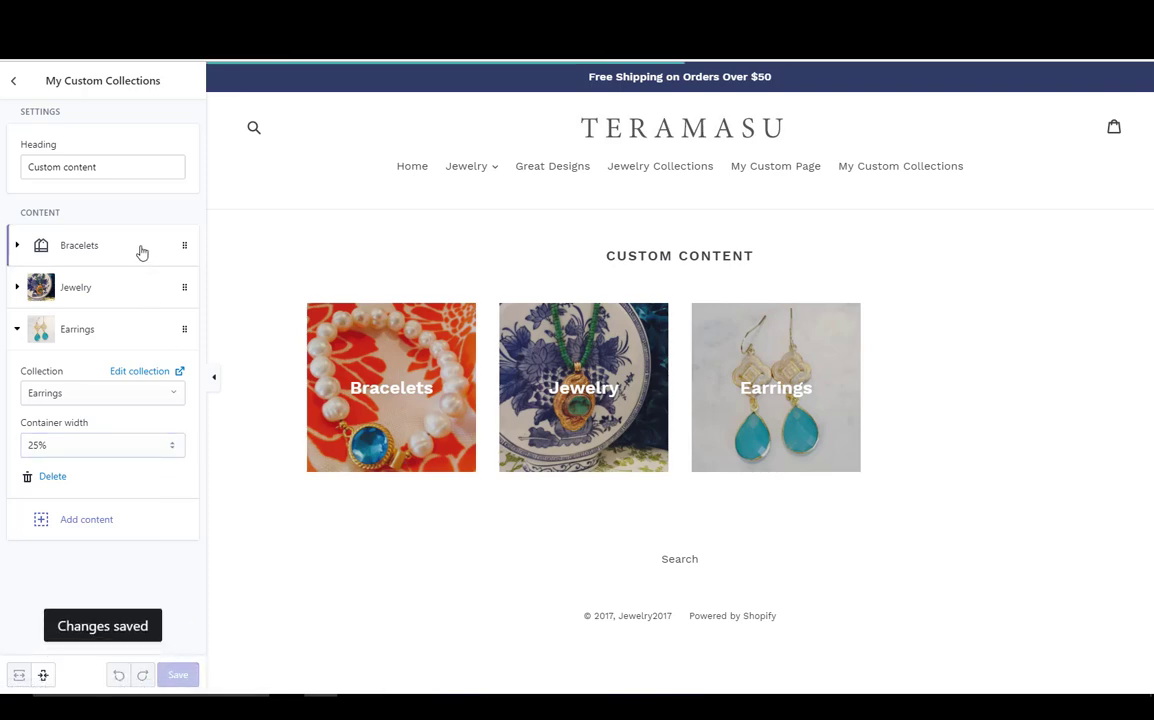
- Move Bracelets after Jewelry, then review the My Custom Collections section's content blocks
drag(77, 252, 98, 291)
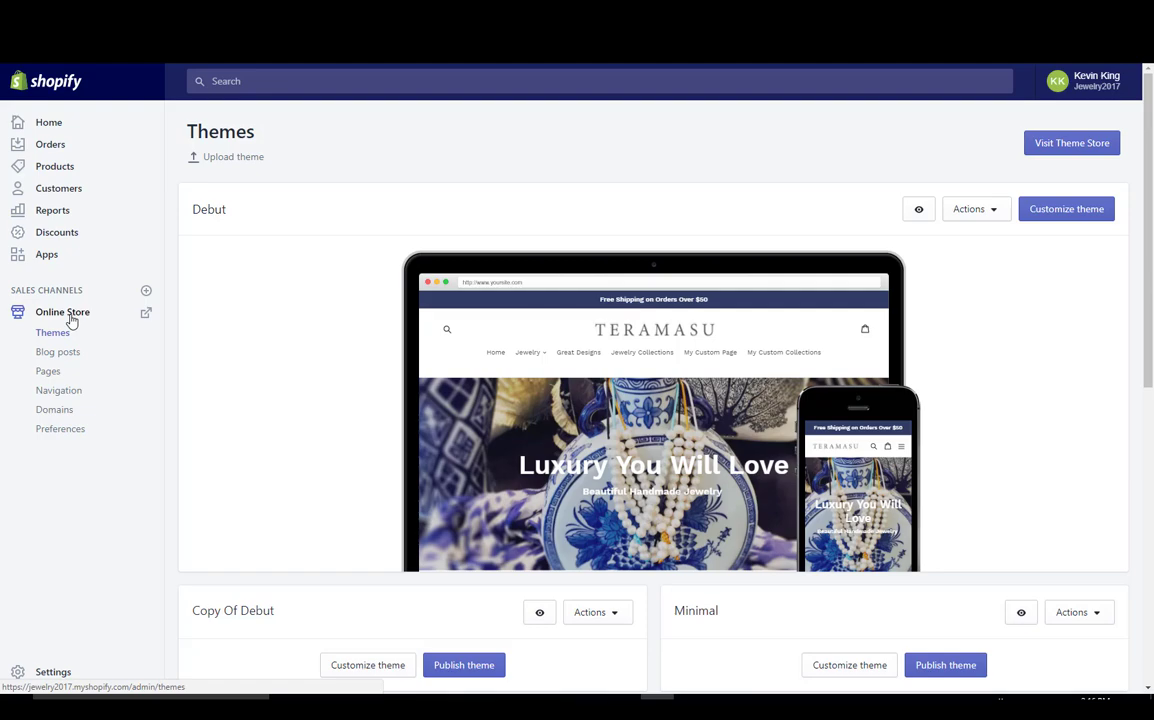
click(1057, 215)
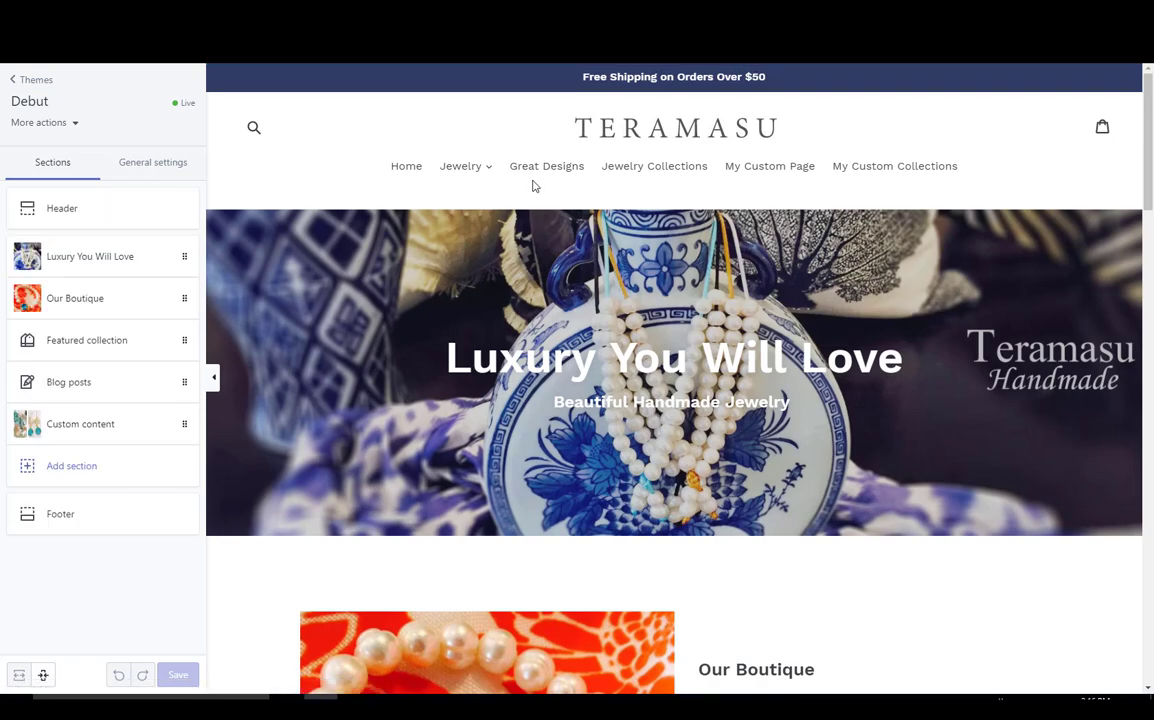
click(894, 172)
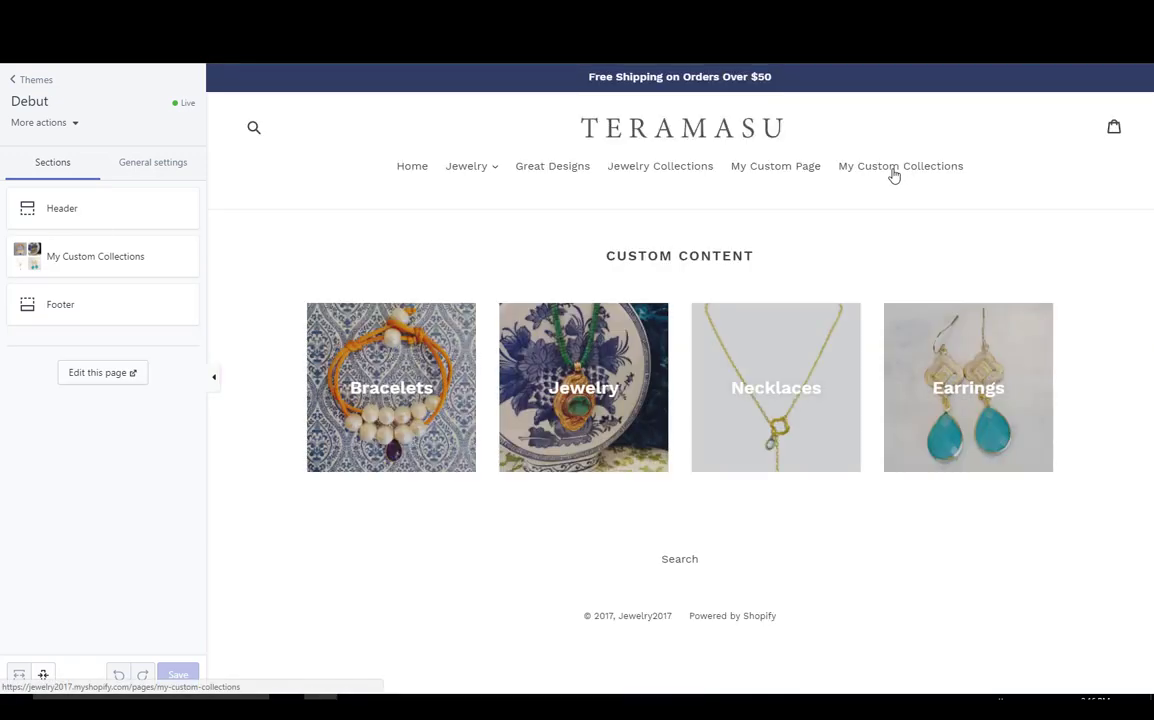
click(68, 268)
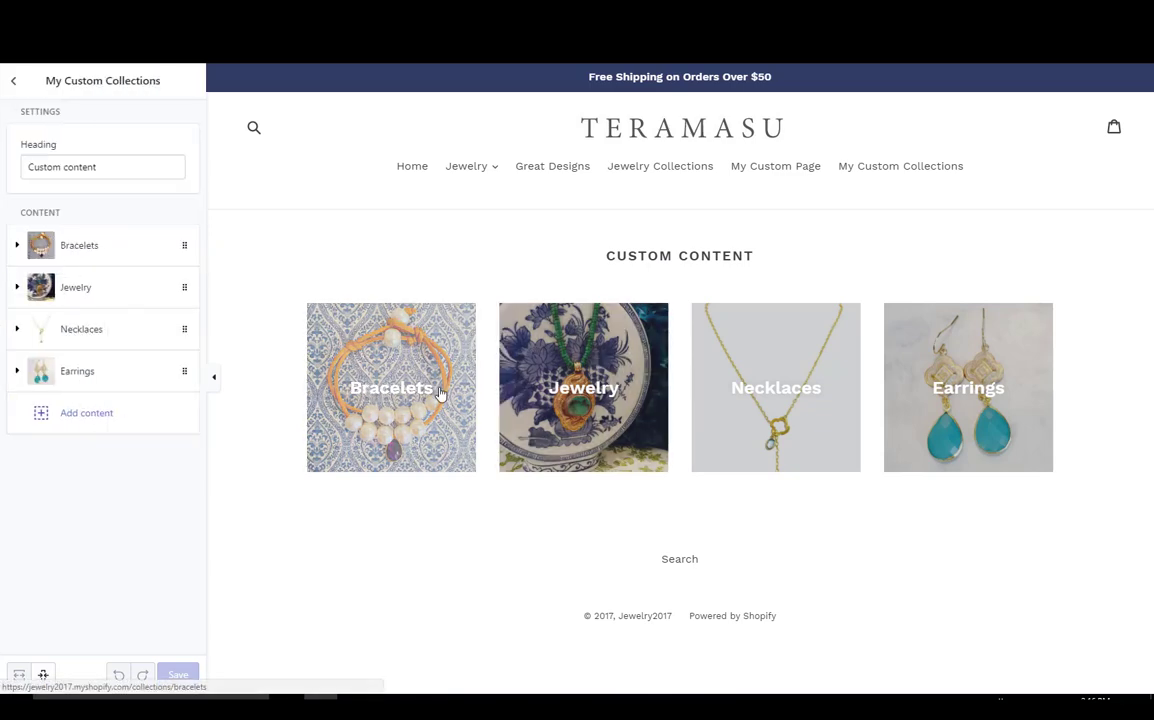
click(97, 416)
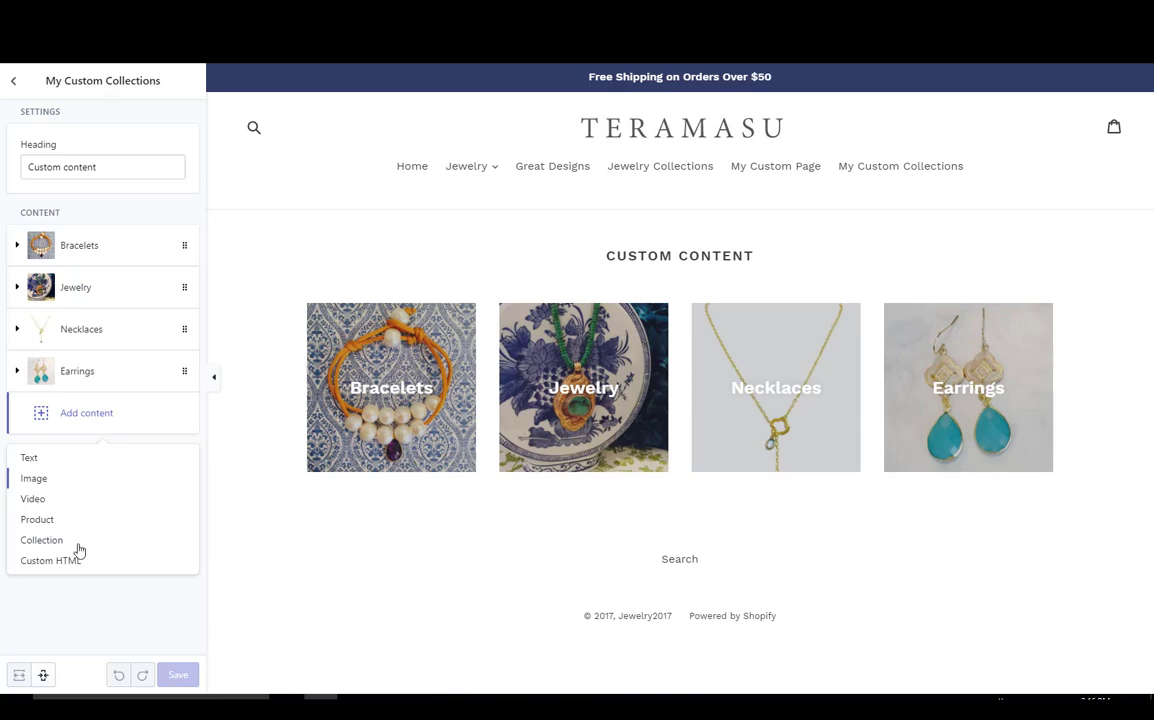
click(98, 608)
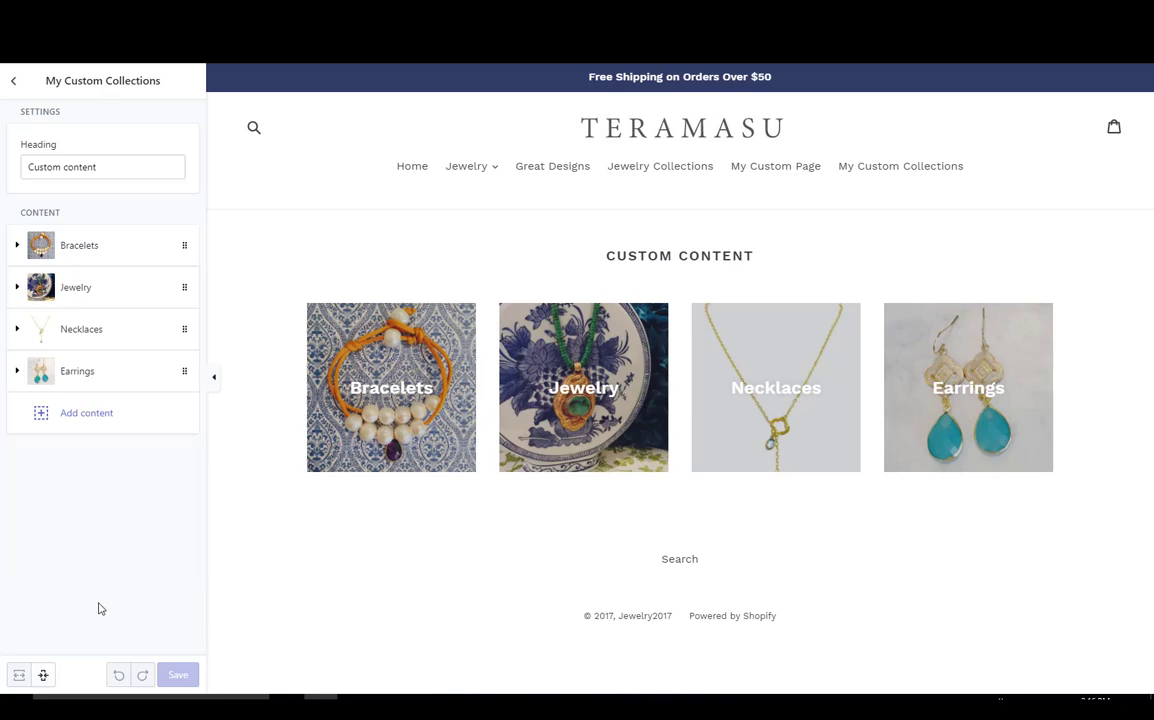